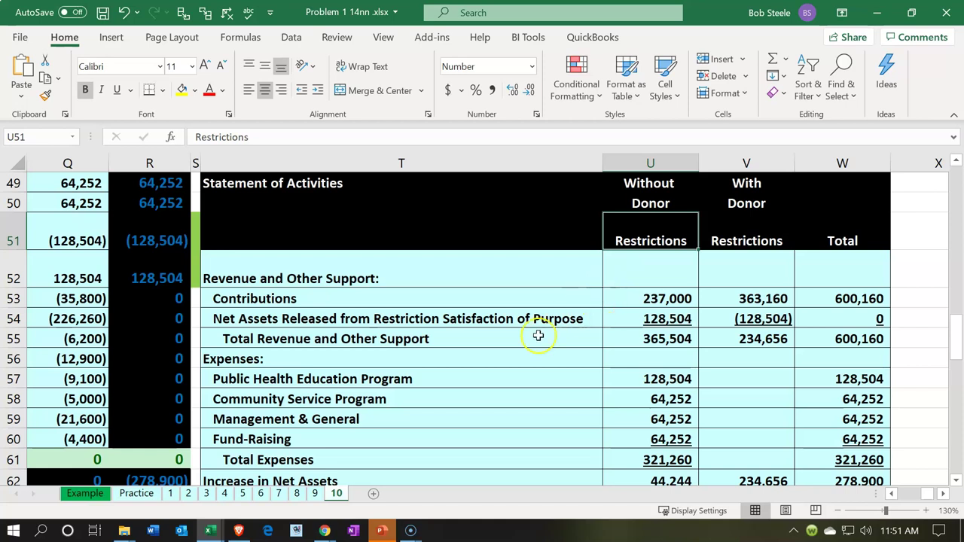
Examine the functional expense lines in the Statement of Activities, from Public Health Education Program through Fund-Raising
{"action": "left_click_drag", "start_coordinate": [463, 377], "coordinate": [463, 437]}
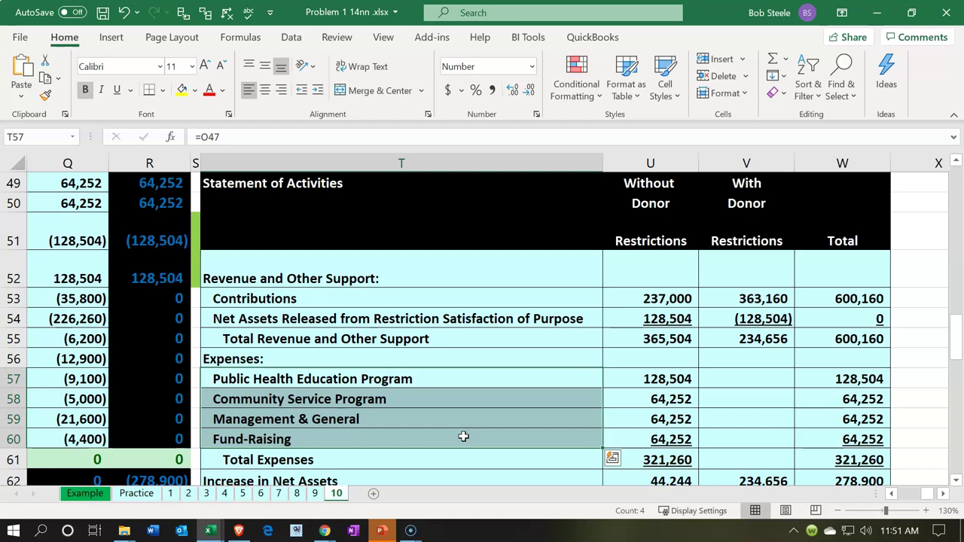
{"action": "left_click_drag", "start_coordinate": [445, 374], "coordinate": [444, 430]}
{"action": "left_click_drag", "start_coordinate": [427, 381], "coordinate": [427, 395]}
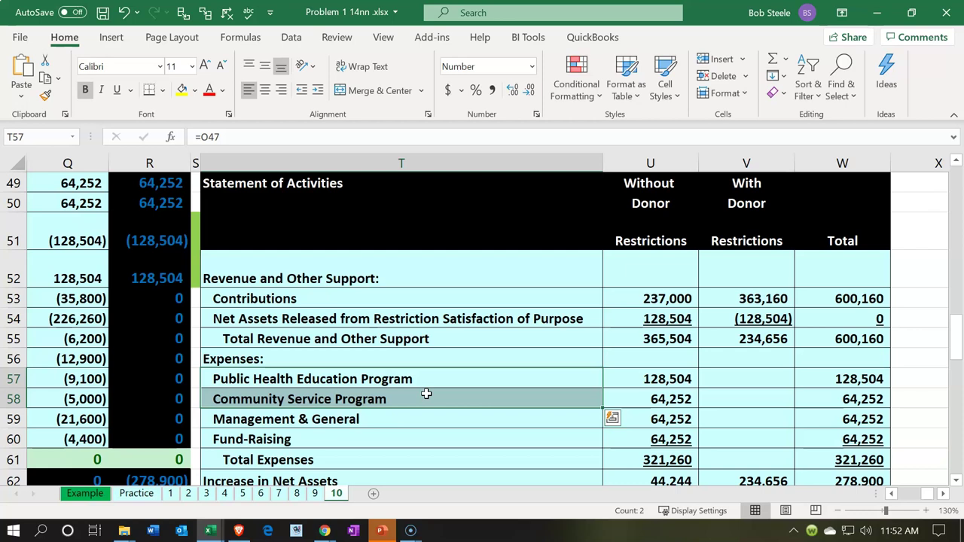
{"action": "left_click_drag", "start_coordinate": [424, 377], "coordinate": [420, 394]}
Examine the Expenses table by expense type and by function, from Public Health Education across to Fund-Raising and the total
{"action": "scroll", "coordinate": [420, 443], "scroll_direction": "up", "scroll_amount": 10}
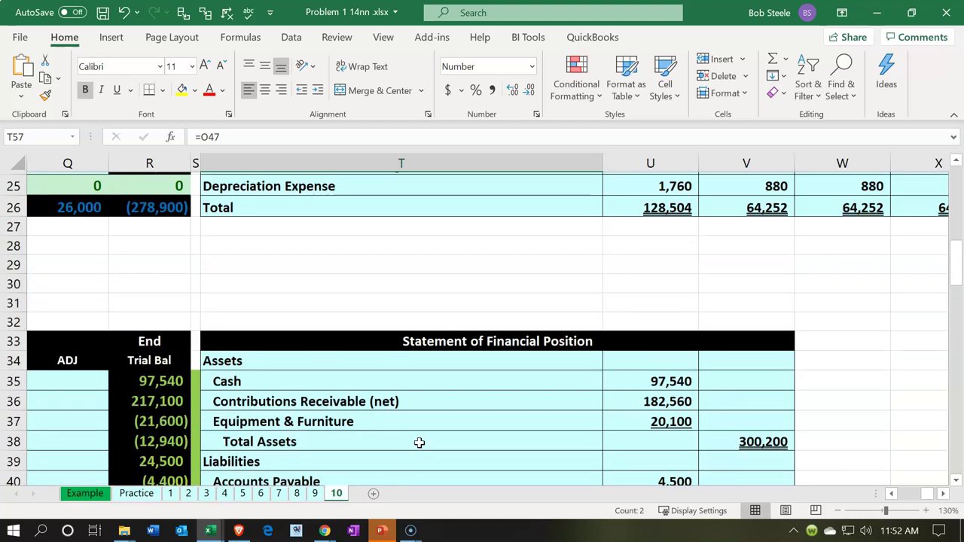
{"action": "scroll", "coordinate": [419, 443], "scroll_direction": "up", "scroll_amount": 2}
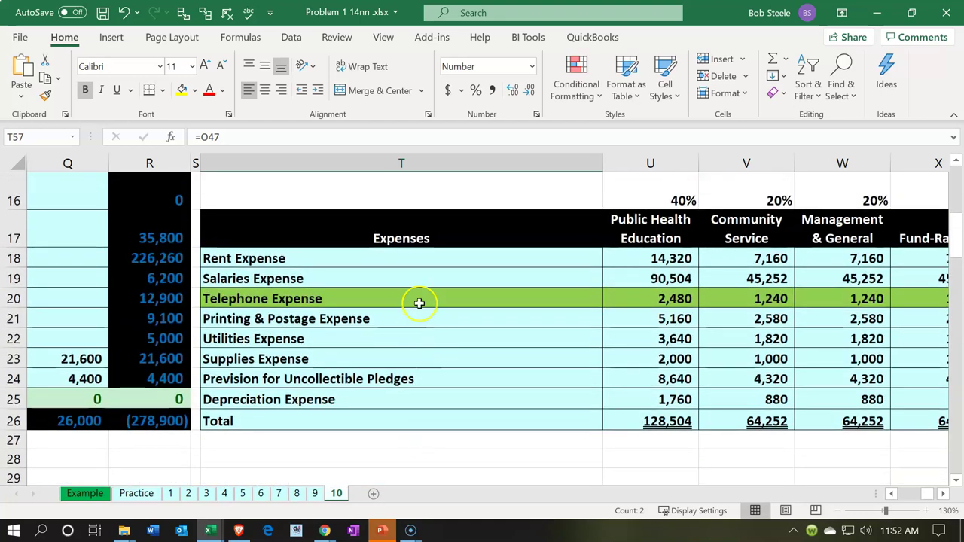
{"action": "left_click", "coordinate": [405, 261]}
{"action": "left_click_drag", "start_coordinate": [405, 261], "coordinate": [407, 410]}
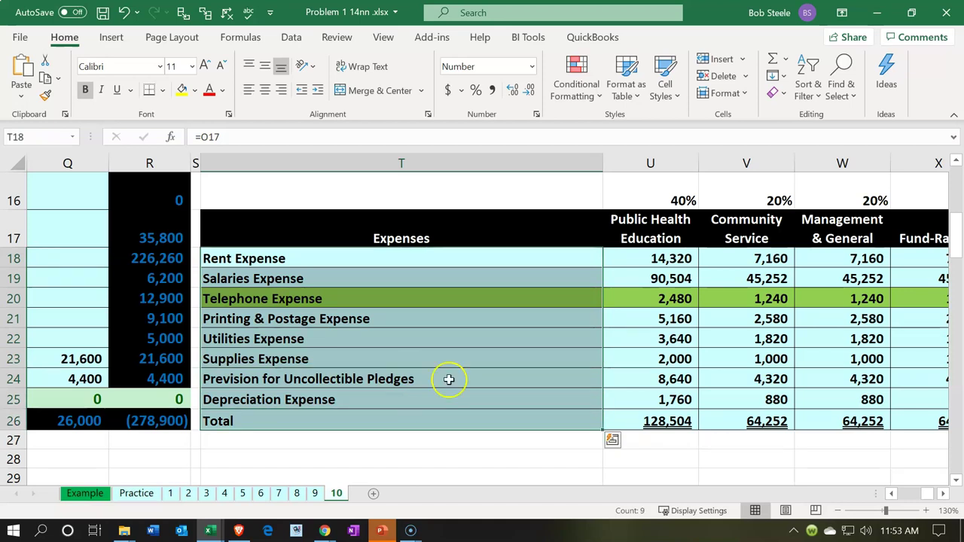
{"action": "left_click", "coordinate": [637, 239]}
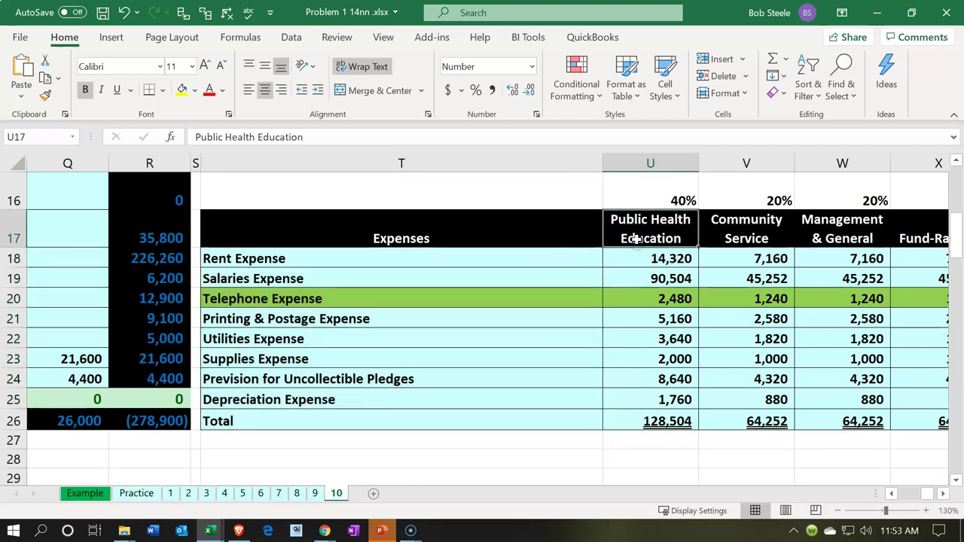
{"action": "key", "text": "Right"}
{"action": "key", "text": "Right"}
{"action": "key", "text": "Right"}
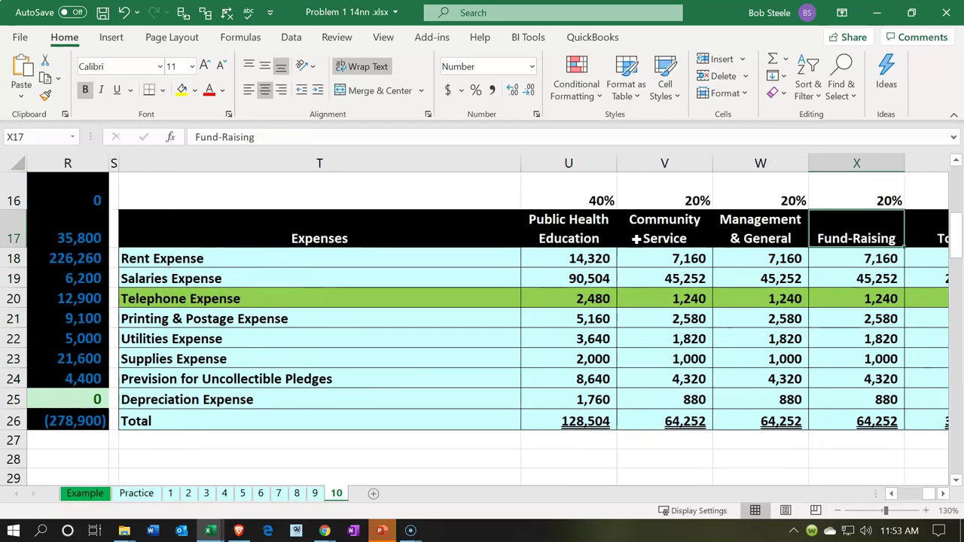
{"action": "key", "text": "Right"}
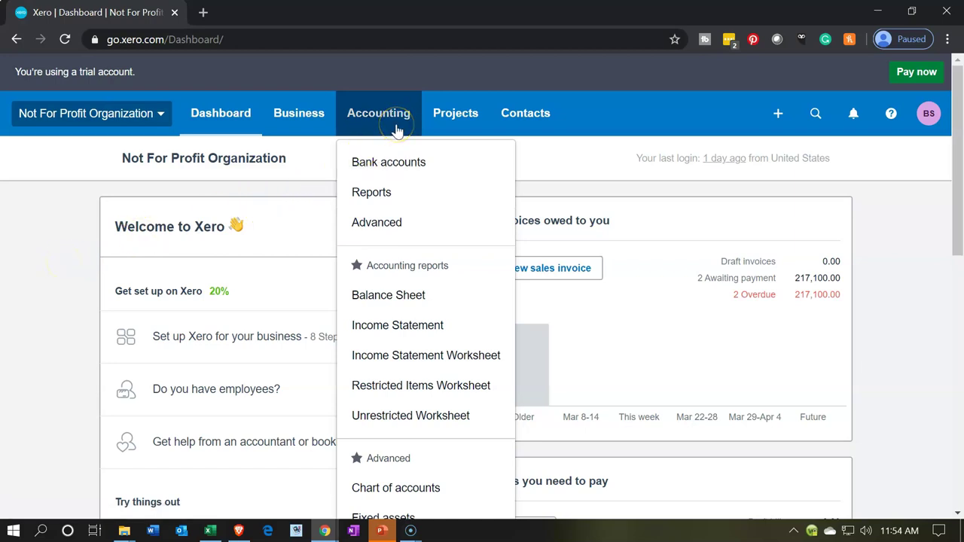
In Xero, open the Income Statement Worksheet report and review its income and operating expenses
{"action": "left_click", "coordinate": [419, 360]}
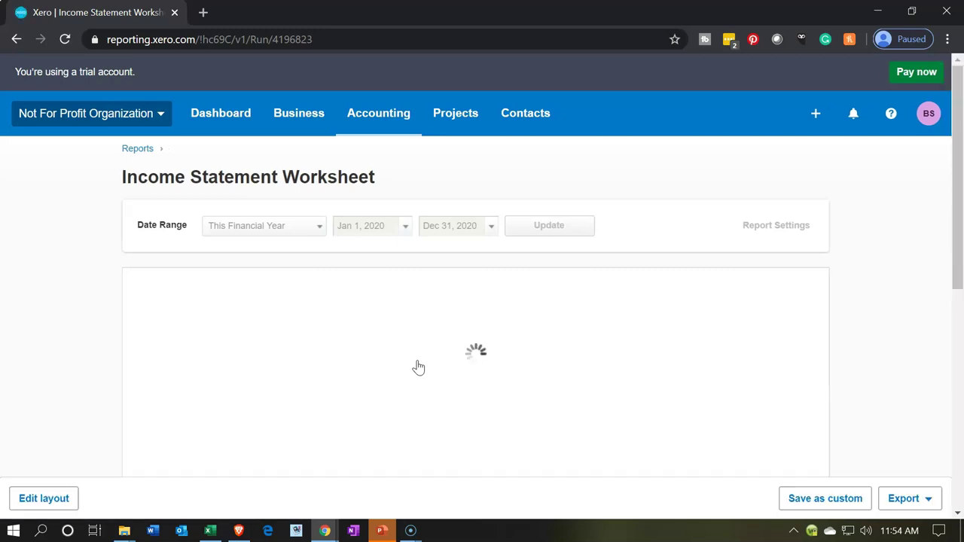
{"action": "scroll", "coordinate": [418, 367], "scroll_direction": "down", "scroll_amount": 3}
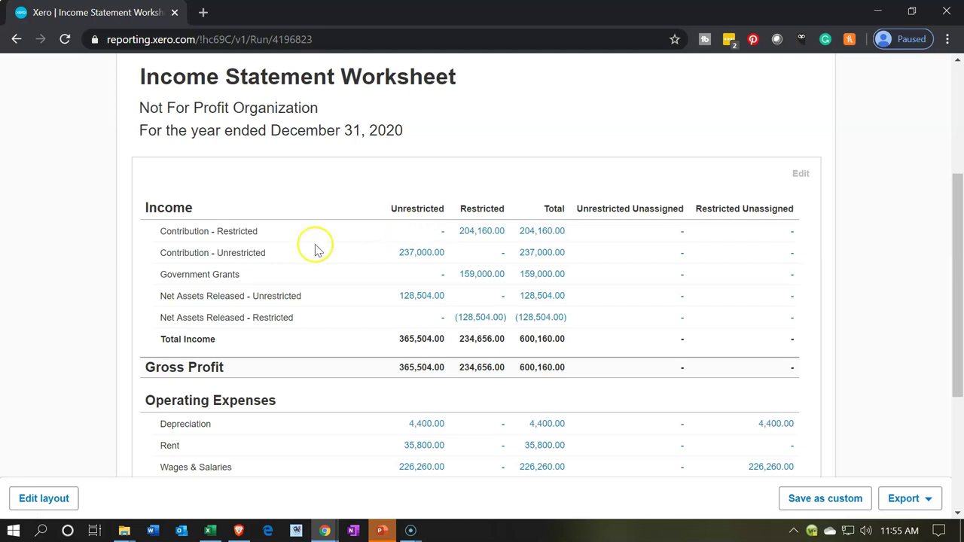
{"action": "scroll", "coordinate": [120, 298], "scroll_direction": "down", "scroll_amount": 1}
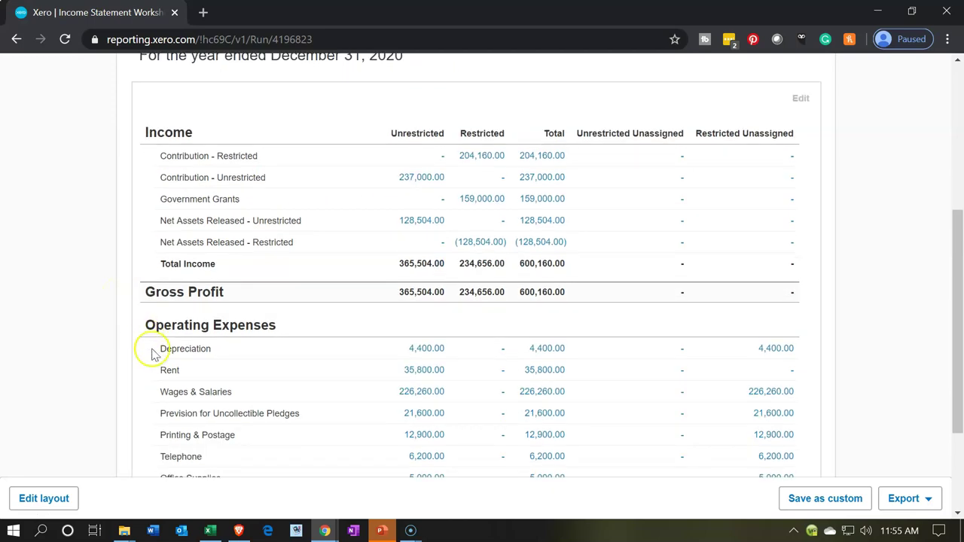
{"action": "scroll", "coordinate": [110, 350], "scroll_direction": "up", "scroll_amount": 4}
Duplicate the Income Statement Worksheet browser tab and return to the original tab
{"action": "right_click", "coordinate": [92, 18]}
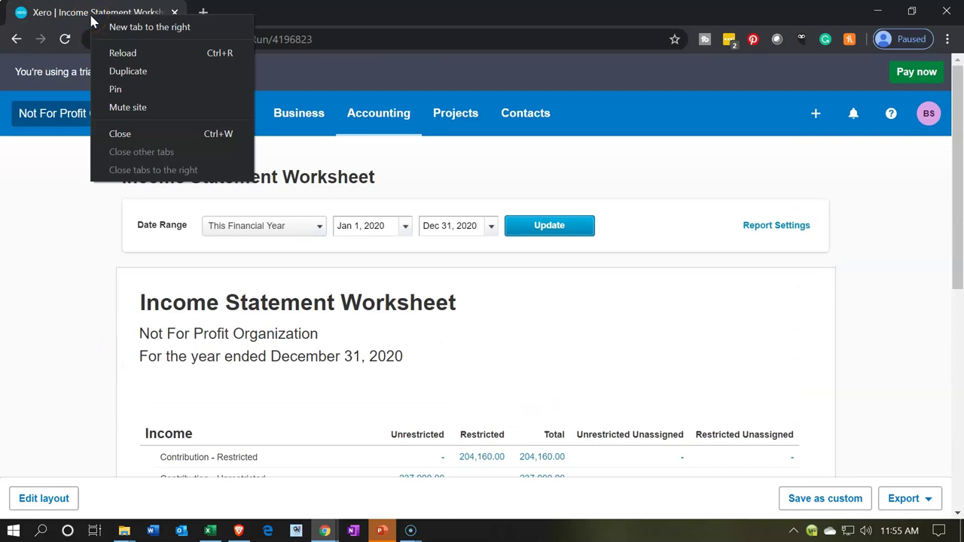
{"action": "left_click", "coordinate": [109, 70]}
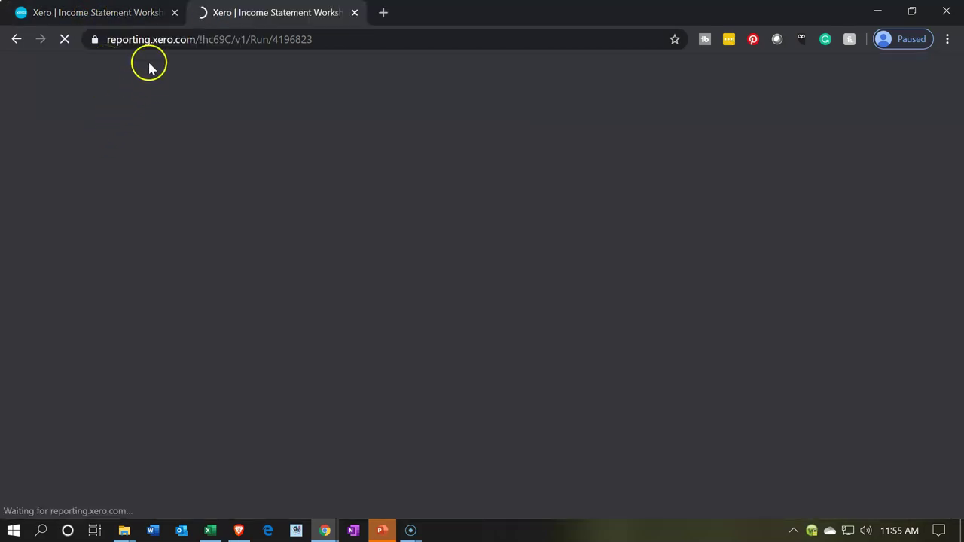
{"action": "left_click", "coordinate": [132, 17]}
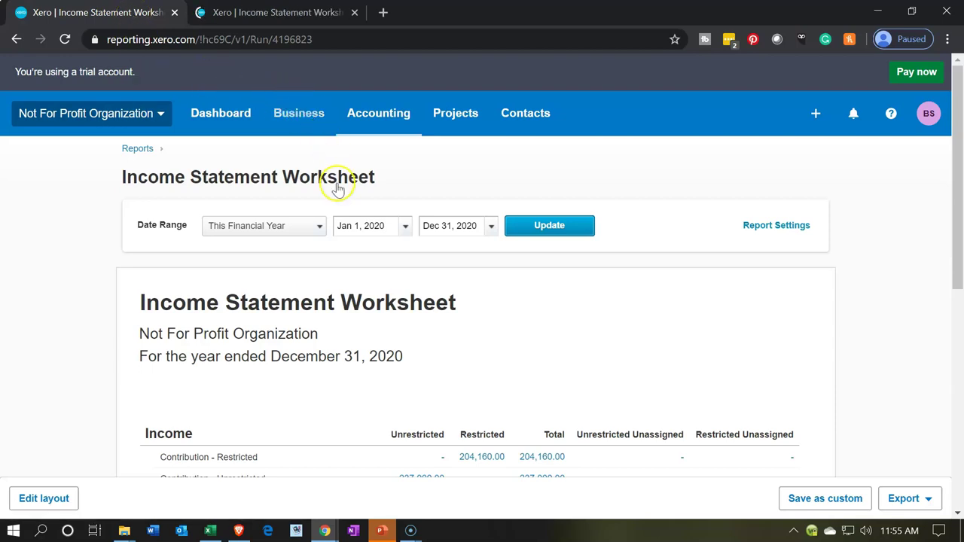
Open the Unrestricted Worksheet report and review its operating expenses by function down to net income
{"action": "left_click", "coordinate": [382, 123]}
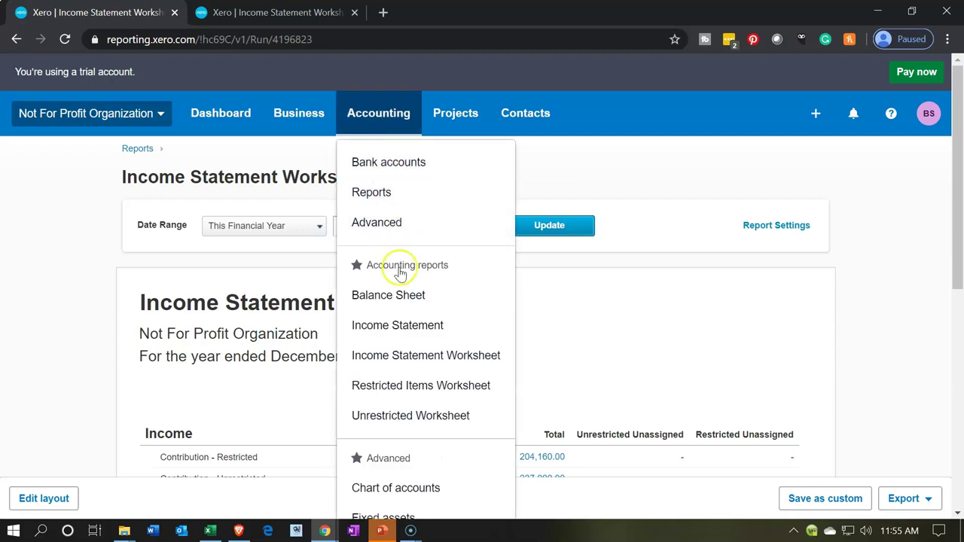
{"action": "left_click", "coordinate": [405, 418]}
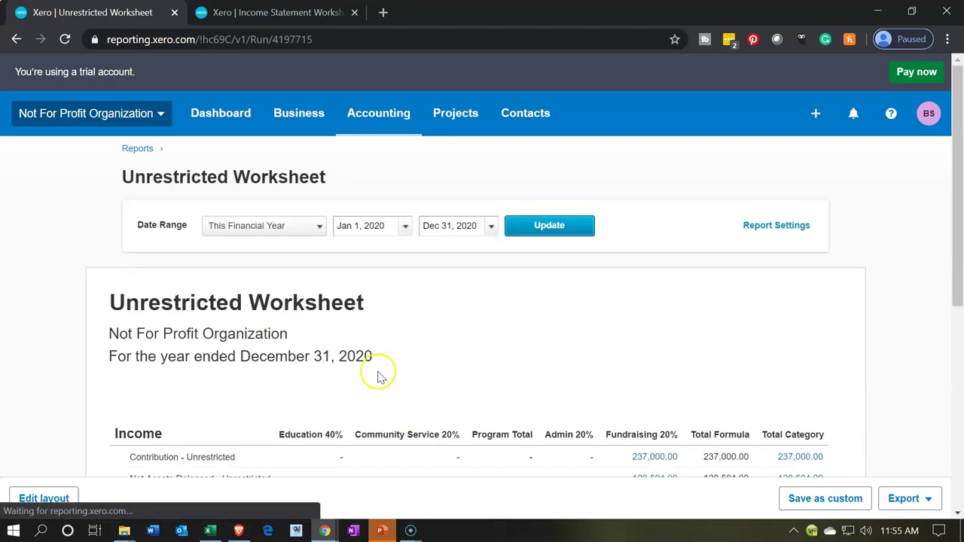
{"action": "scroll", "coordinate": [379, 376], "scroll_direction": "down", "scroll_amount": 1}
{"action": "scroll", "coordinate": [379, 376], "scroll_direction": "down", "scroll_amount": 2}
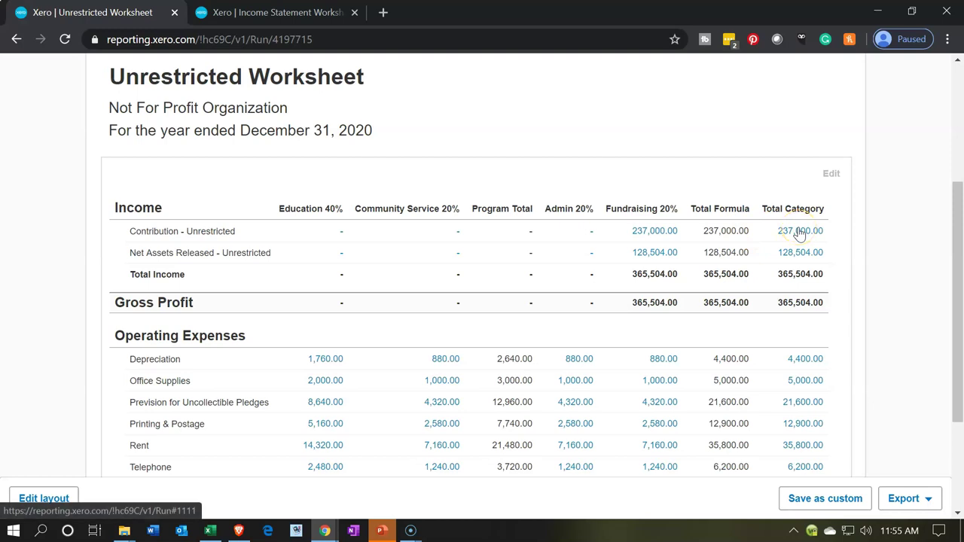
{"action": "scroll", "coordinate": [800, 235], "scroll_direction": "down", "scroll_amount": 3}
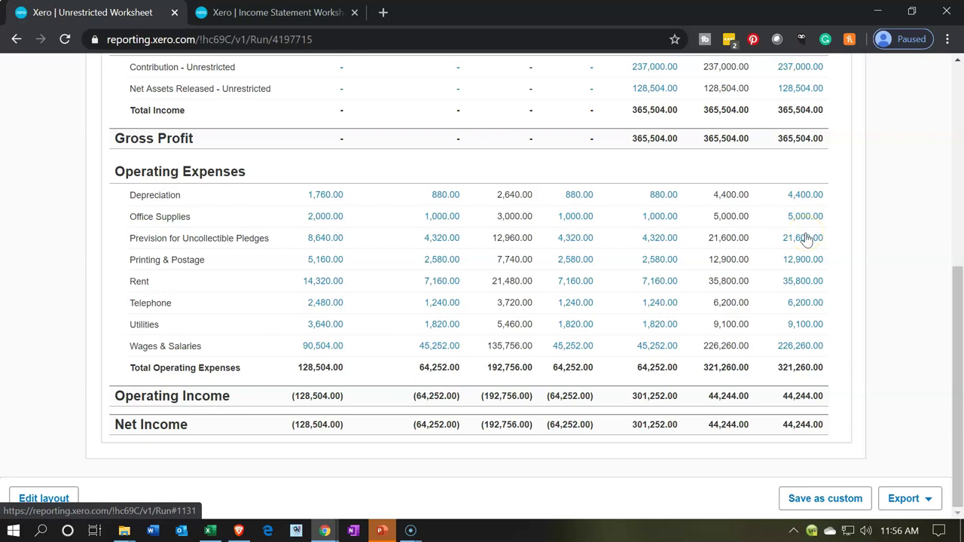
{"action": "left_click", "coordinate": [803, 241]}
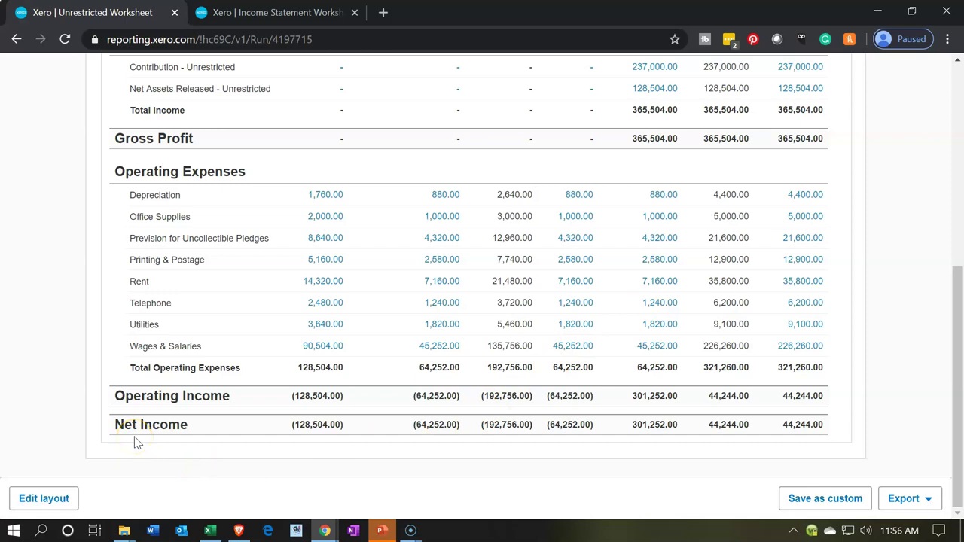
{"action": "scroll", "coordinate": [136, 443], "scroll_direction": "up", "scroll_amount": 3}
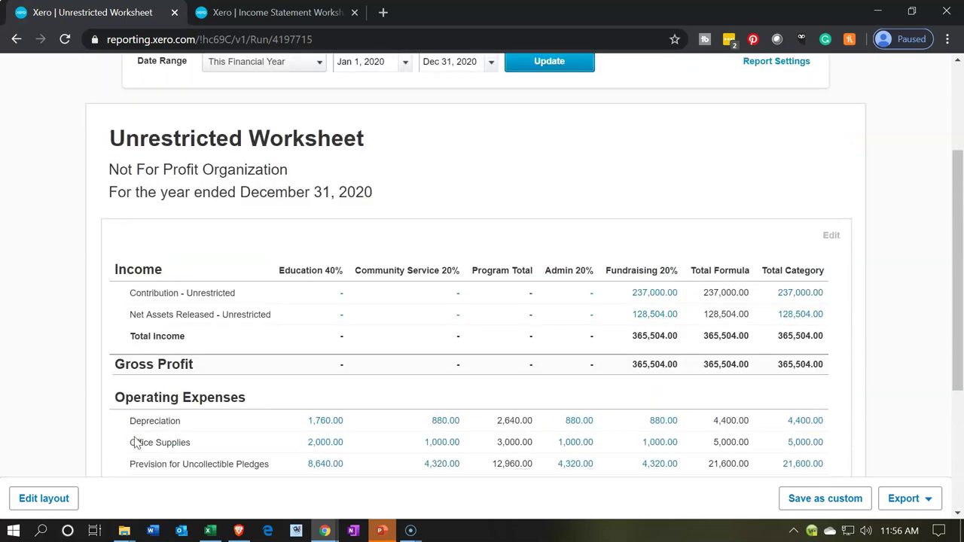
{"action": "left_click", "coordinate": [728, 361]}
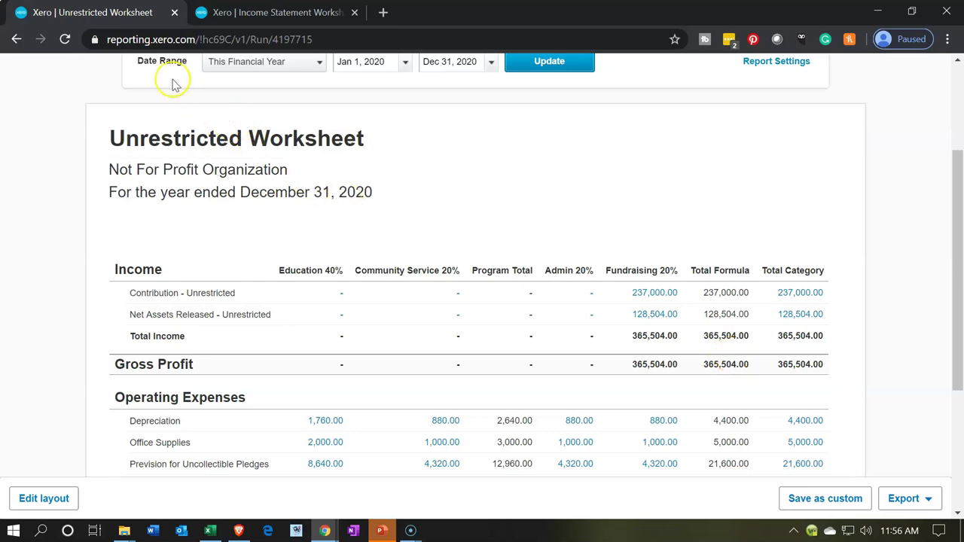
Duplicate the Unrestricted Worksheet browser tab and return to the original tab
{"action": "right_click", "coordinate": [126, 13]}
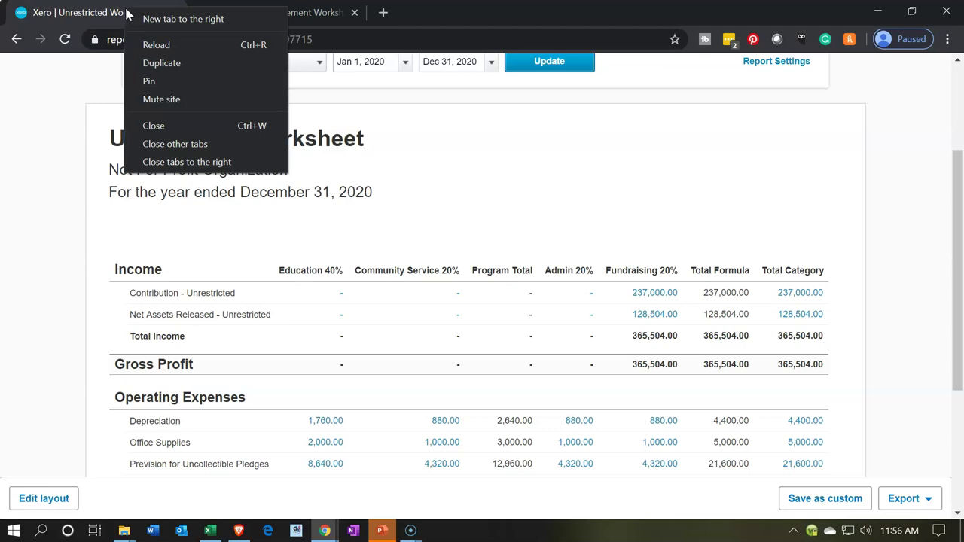
{"action": "left_click", "coordinate": [148, 63]}
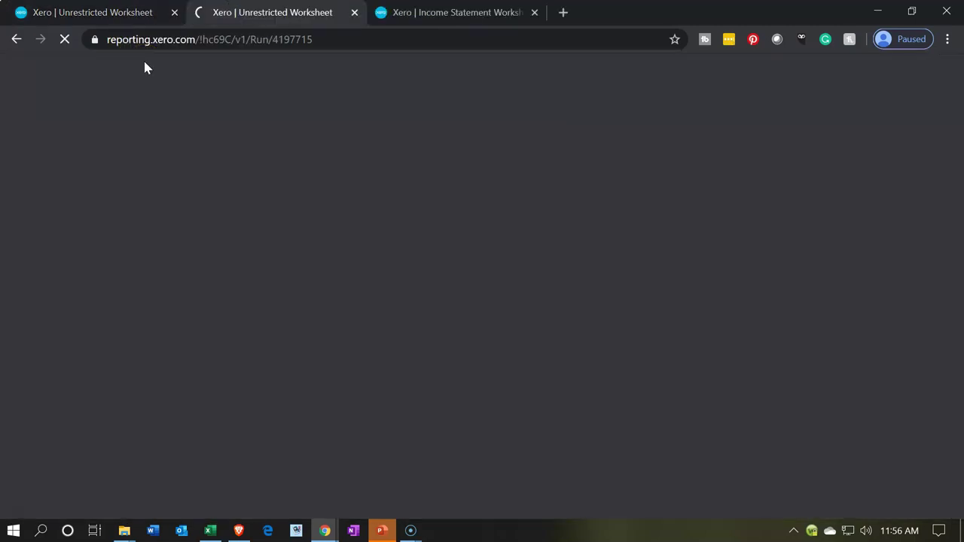
{"action": "left_click", "coordinate": [130, 12]}
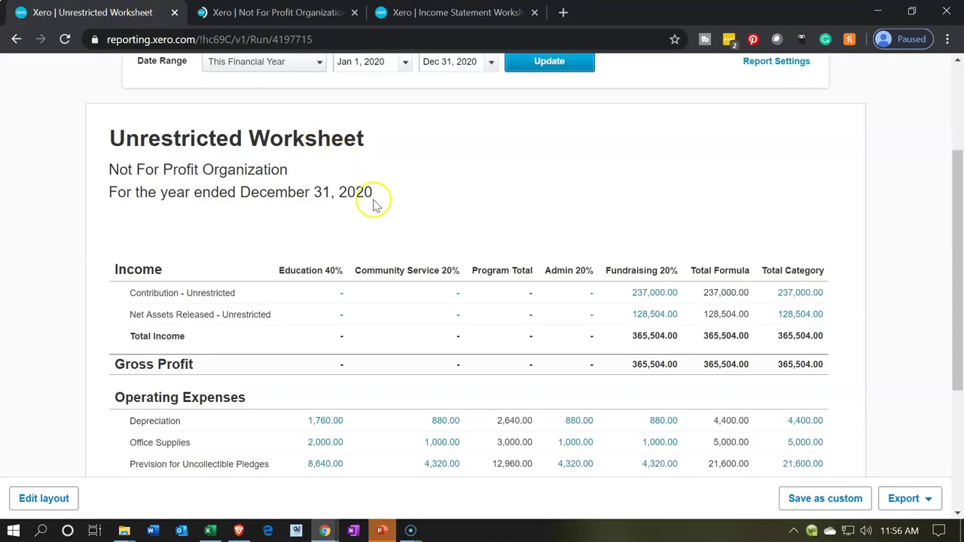
Open the Income Statement report and start editing its layout
{"action": "scroll", "coordinate": [377, 202], "scroll_direction": "up", "scroll_amount": 3}
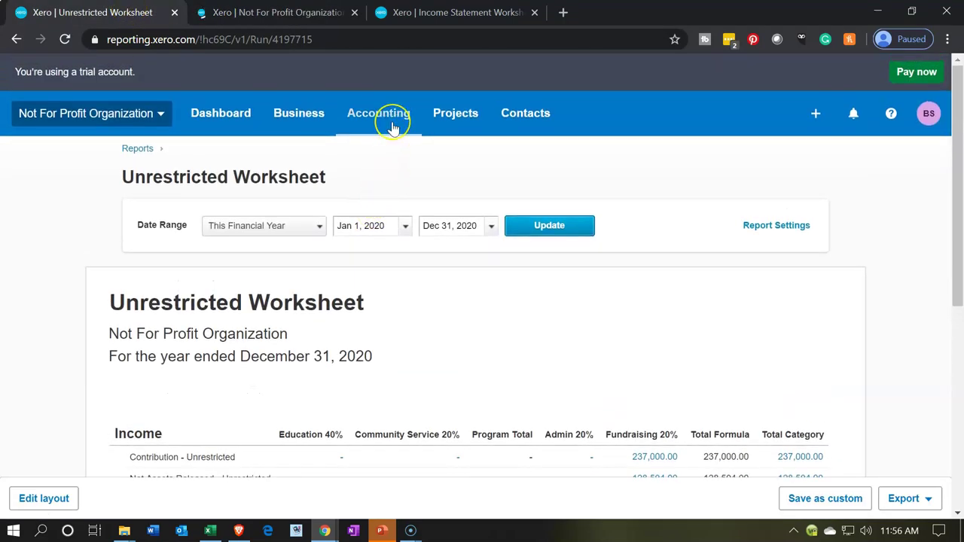
{"action": "left_click", "coordinate": [391, 125]}
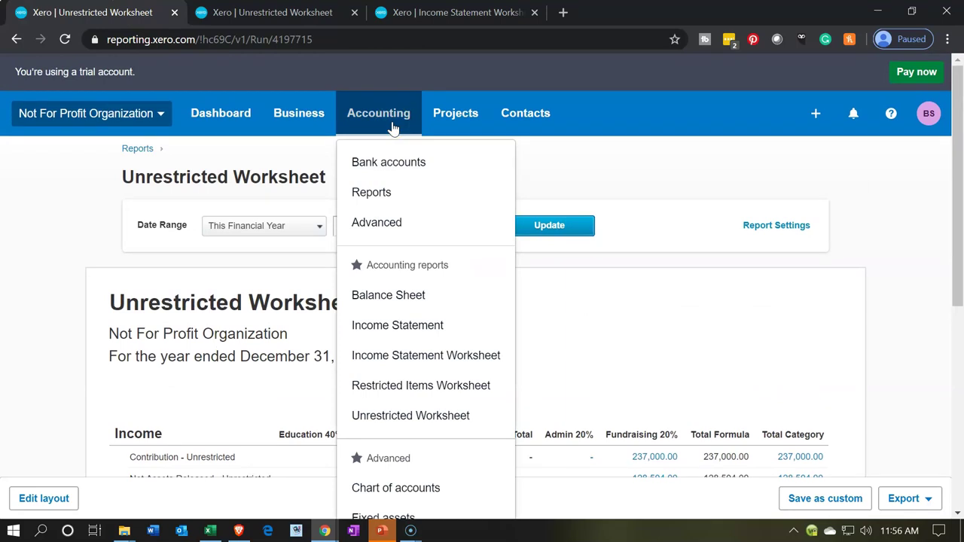
{"action": "left_click", "coordinate": [430, 332]}
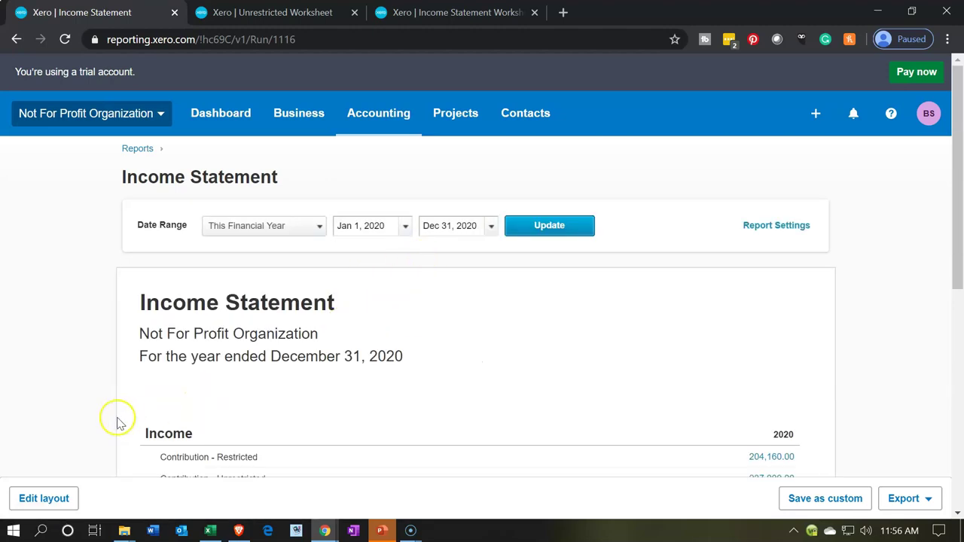
{"action": "left_click", "coordinate": [58, 505]}
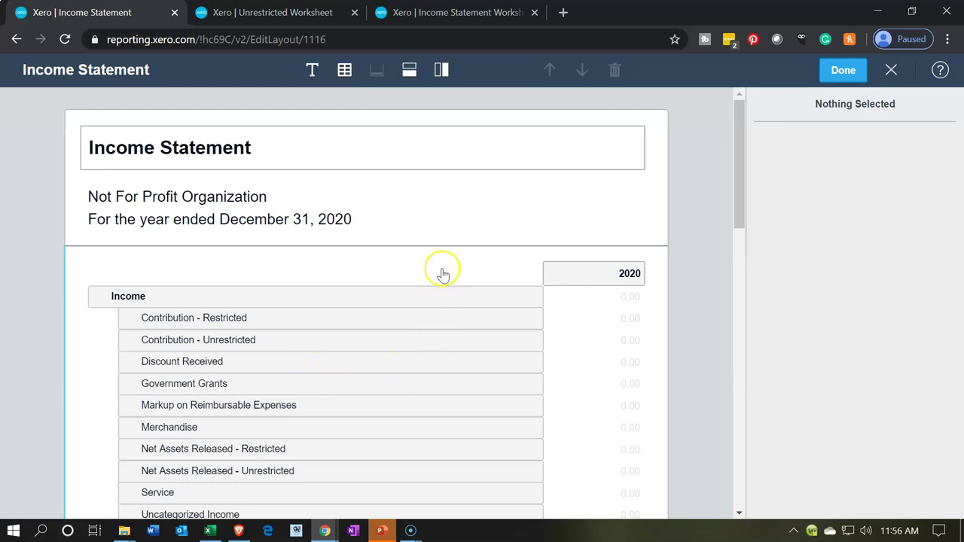
Add an Unrestricted tracking column to the income statement and limit it to the Education 40% tracking item
{"action": "left_click", "coordinate": [442, 73]}
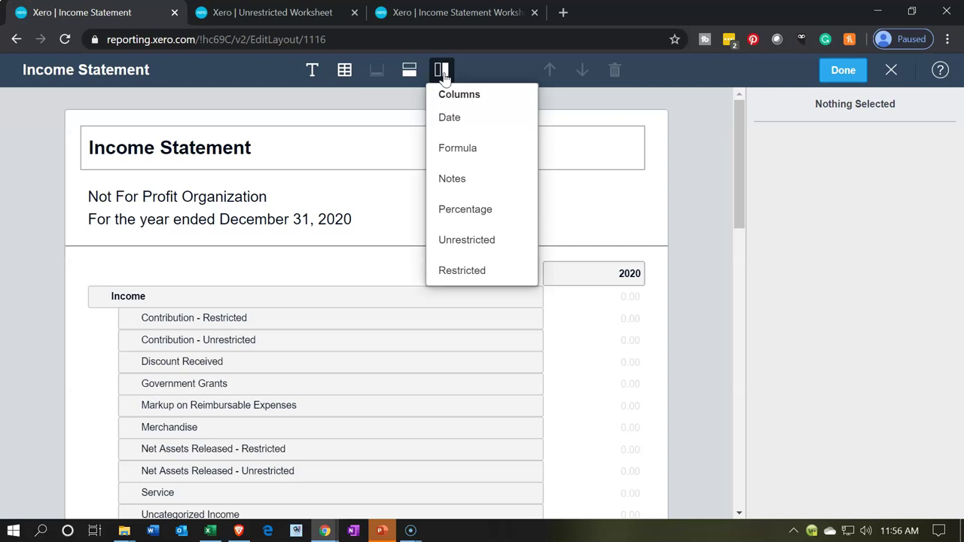
{"action": "left_click", "coordinate": [449, 241]}
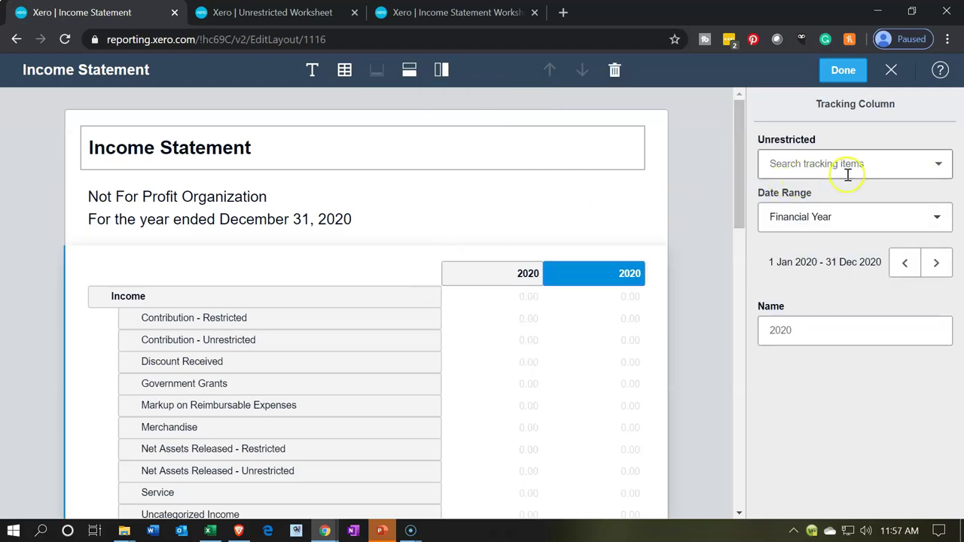
{"action": "left_click", "coordinate": [874, 164]}
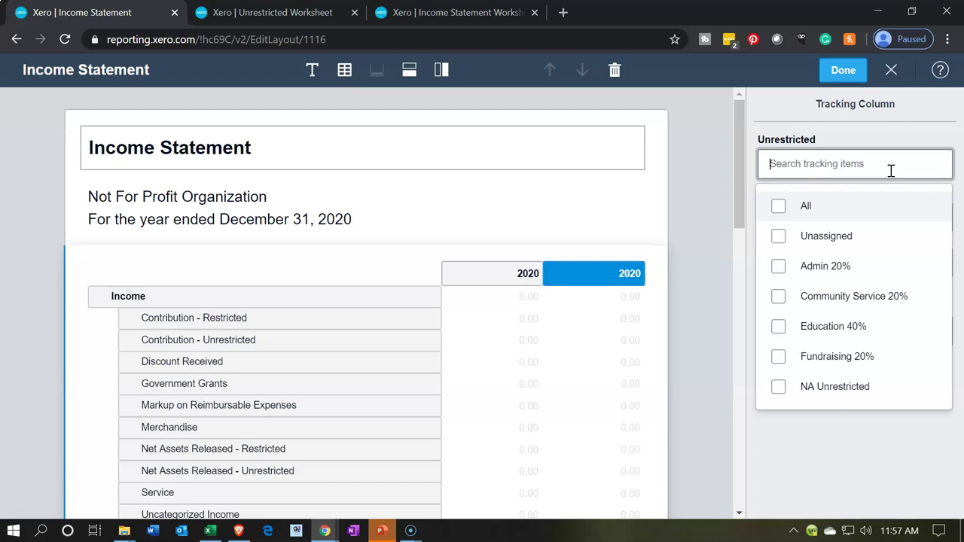
{"action": "left_click", "coordinate": [828, 334]}
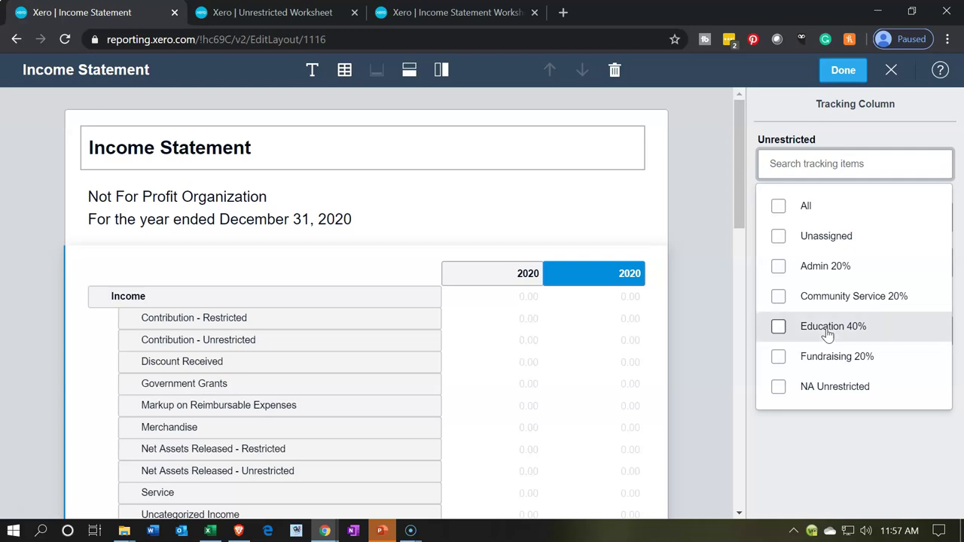
{"action": "left_click", "coordinate": [800, 446]}
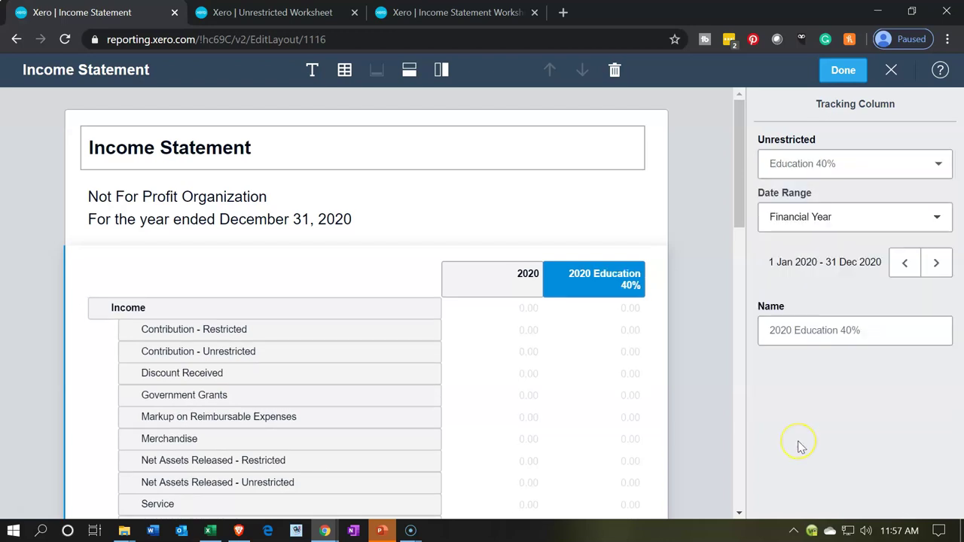
Shorten the new tracking column's heading to "Education 40%" by removing the year
{"action": "left_click", "coordinate": [596, 277]}
{"action": "left_click", "coordinate": [595, 275]}
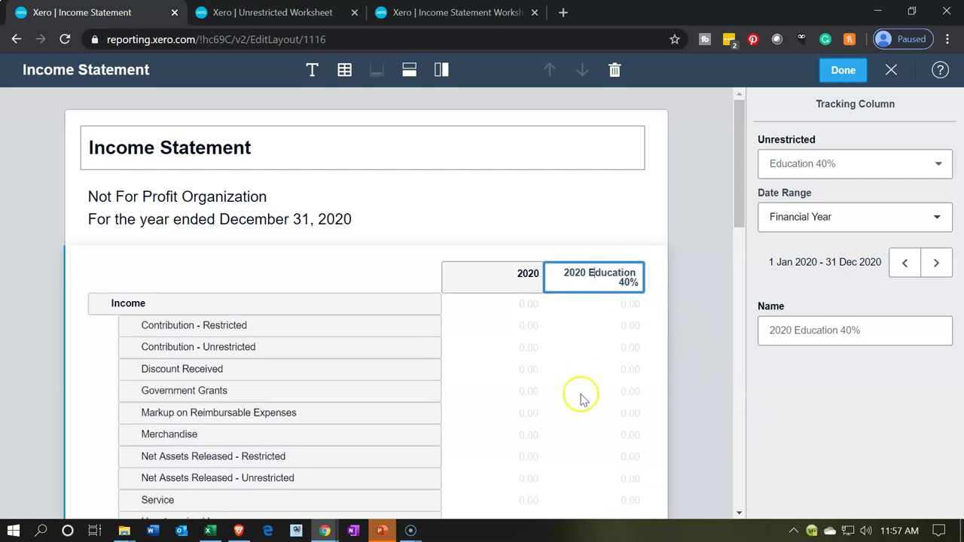
{"action": "key", "text": "BackSpace"}
{"action": "key", "text": "BackSpace"}
{"action": "key", "text": "BackSpace"}
{"action": "key", "text": "BackSpace"}
{"action": "key", "text": "BackSpace"}
{"action": "left_click", "coordinate": [883, 401]}
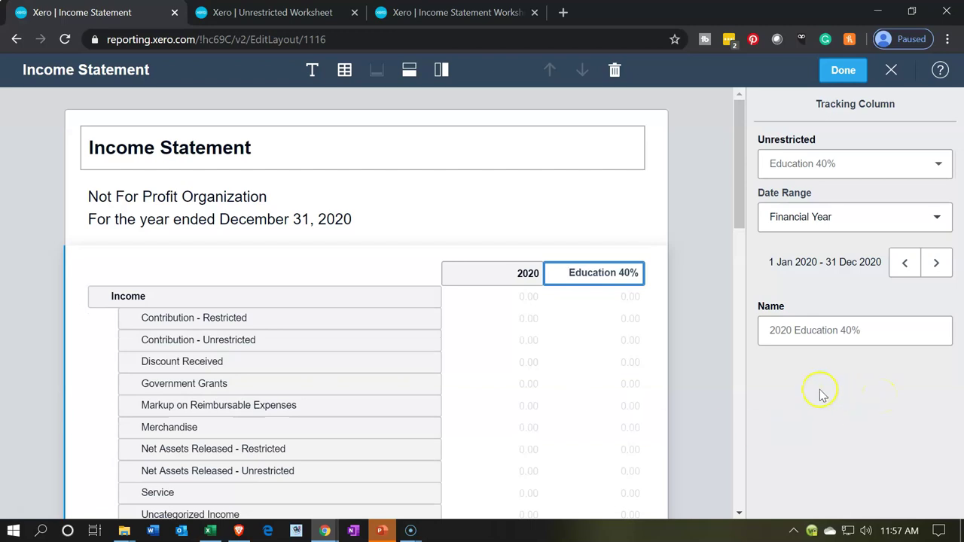
Delete the 2020 date column from the income statement layout
{"action": "left_click", "coordinate": [495, 289]}
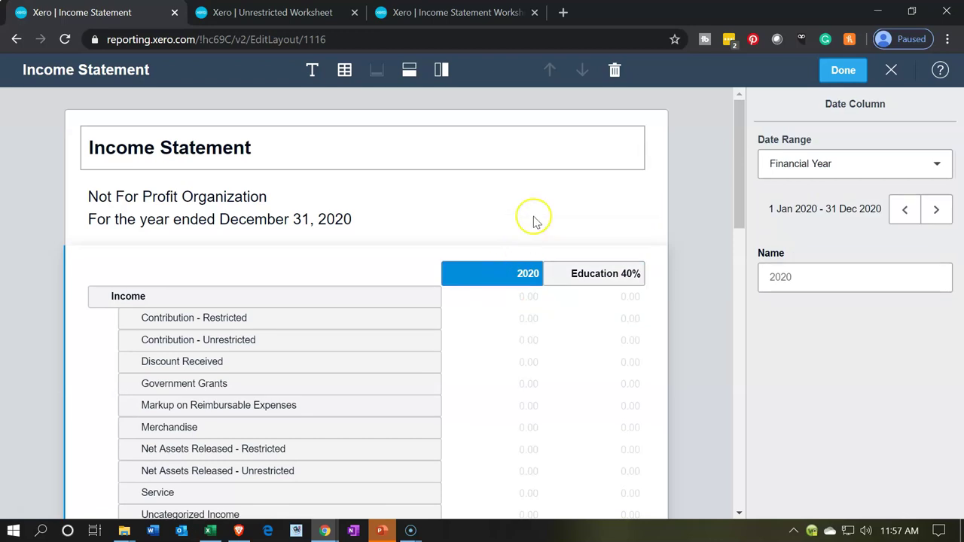
{"action": "left_click", "coordinate": [615, 72]}
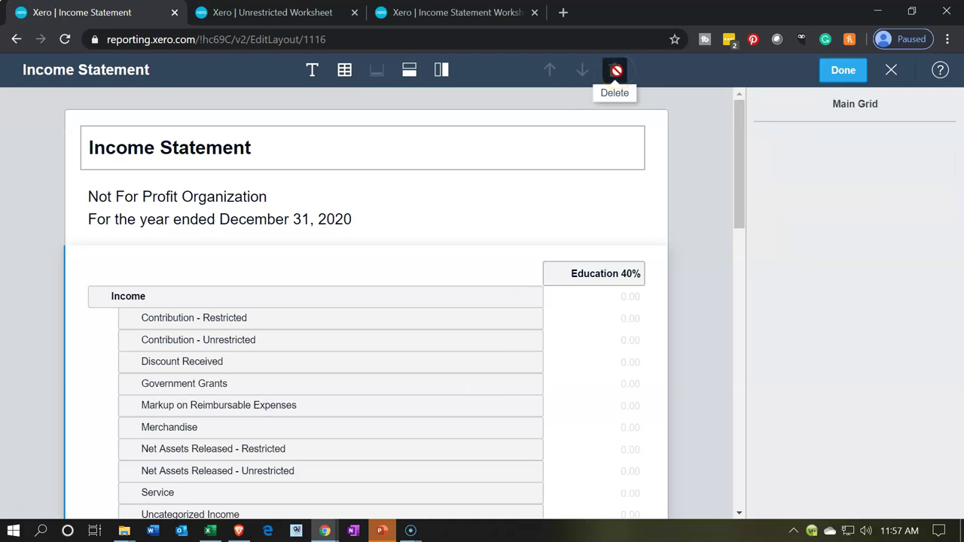
Add another Unrestricted tracking column and limit it to the Community Service 20% tracking item
{"action": "left_click", "coordinate": [435, 72]}
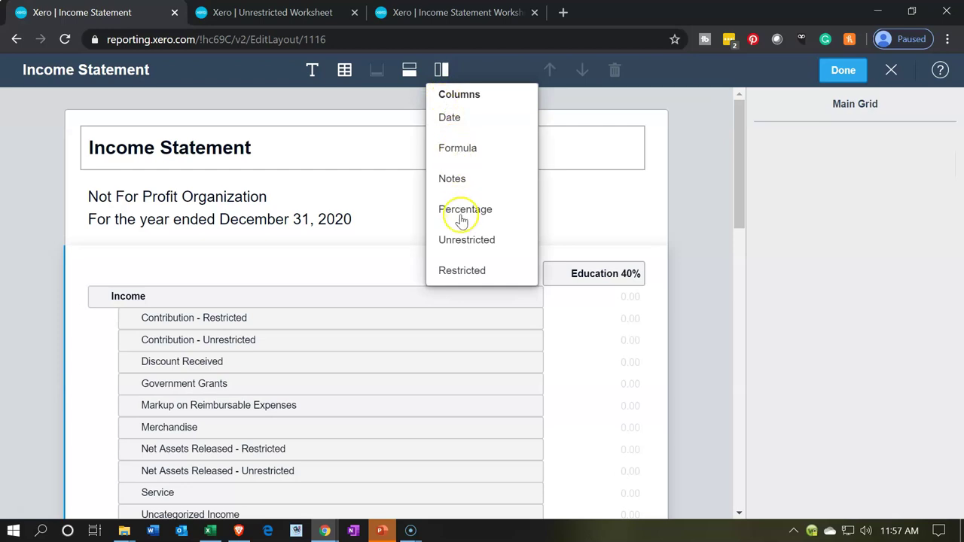
{"action": "left_click", "coordinate": [461, 240]}
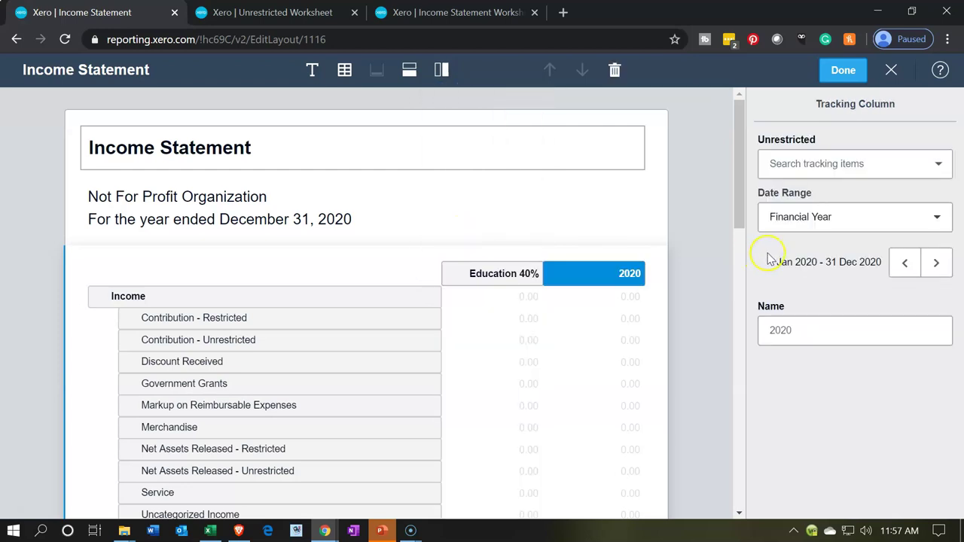
{"action": "left_click", "coordinate": [876, 167]}
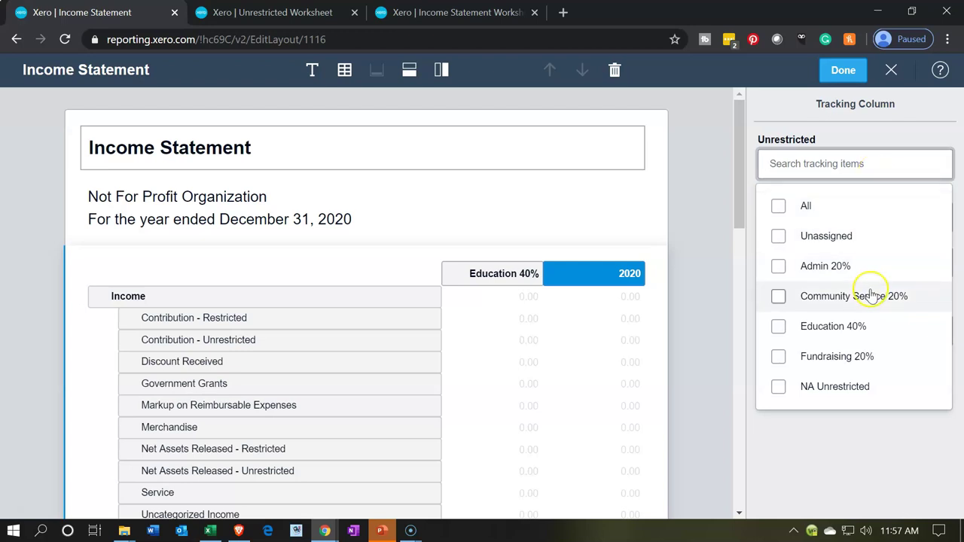
{"action": "left_click", "coordinate": [872, 297]}
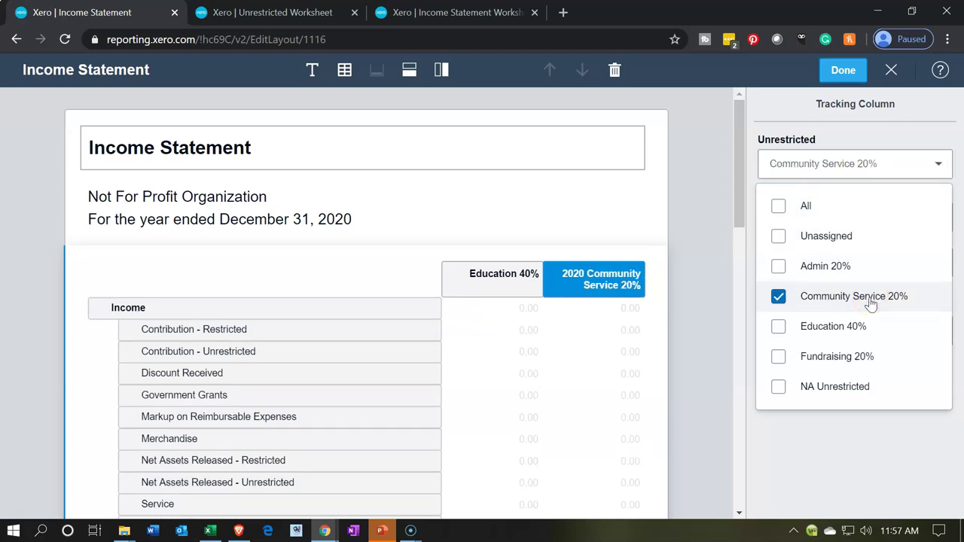
{"action": "left_click", "coordinate": [803, 440]}
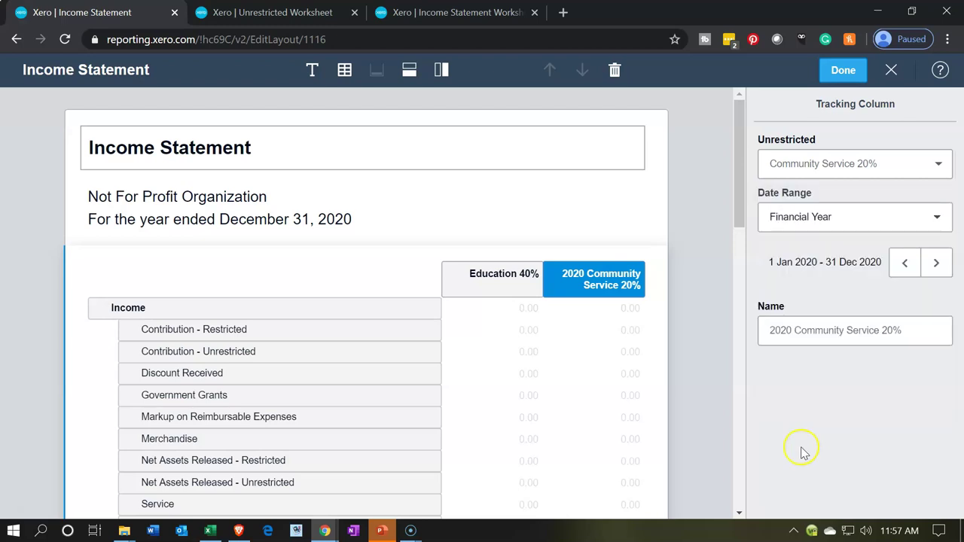
Shorten the new tracking column's heading to "Community Service 20%" by removing the year
{"action": "double_click", "coordinate": [614, 282]}
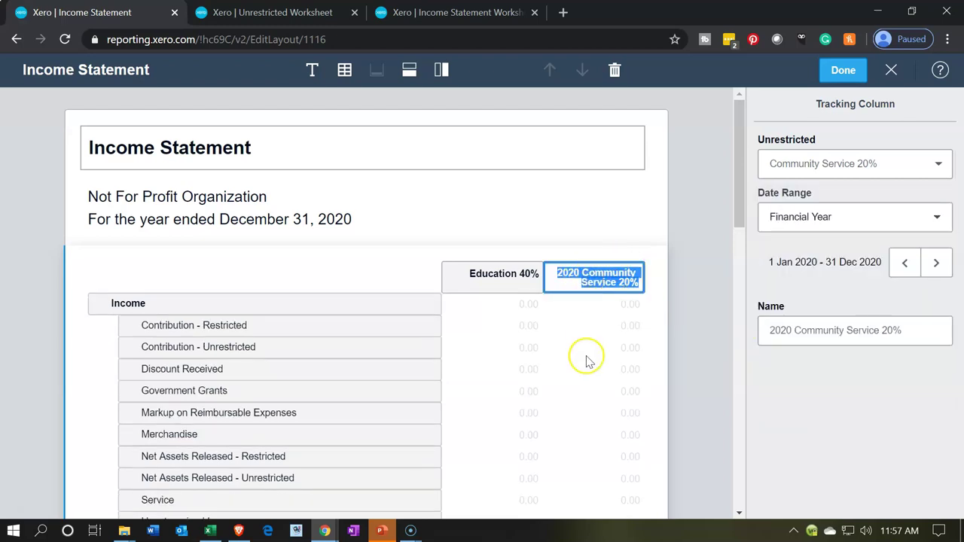
{"action": "key", "text": "Left"}
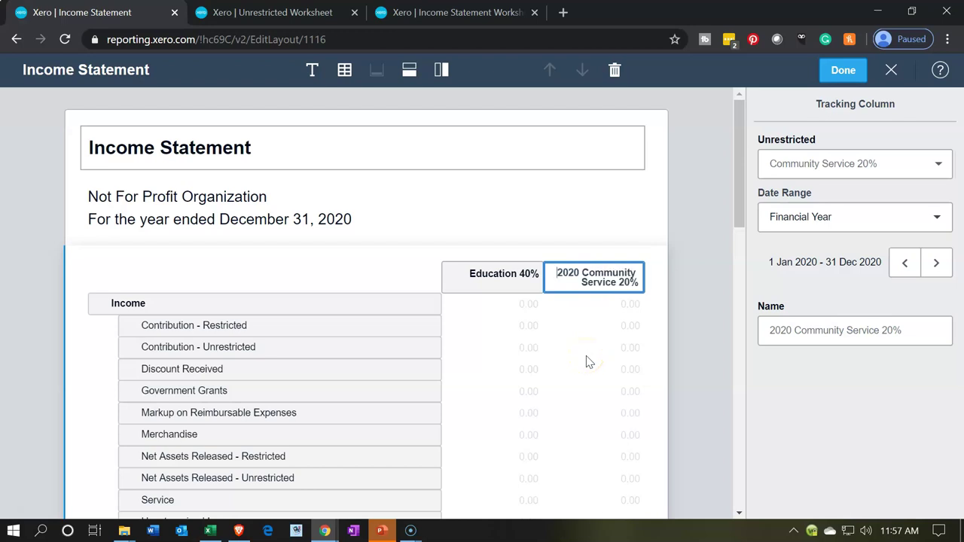
{"action": "key", "text": "BackSpace"}
{"action": "key", "text": "BackSpace"}
{"action": "key", "text": "BackSpace"}
{"action": "key", "text": "BackSpace"}
{"action": "key", "text": "BackSpace"}
{"action": "left_click", "coordinate": [673, 359]}
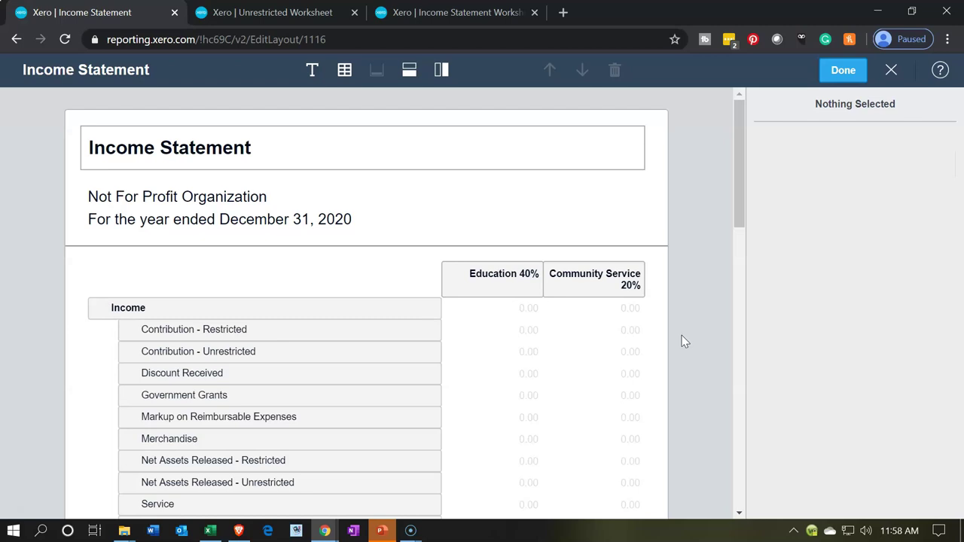
Add a formula column that sums the Education 40% and Community Service 20% columns
{"action": "left_click", "coordinate": [442, 76]}
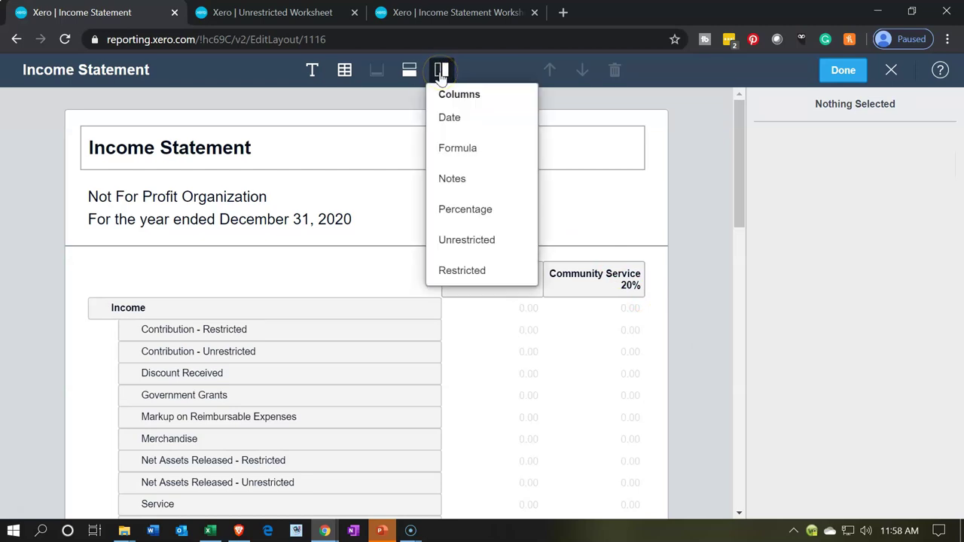
{"action": "left_click", "coordinate": [468, 157]}
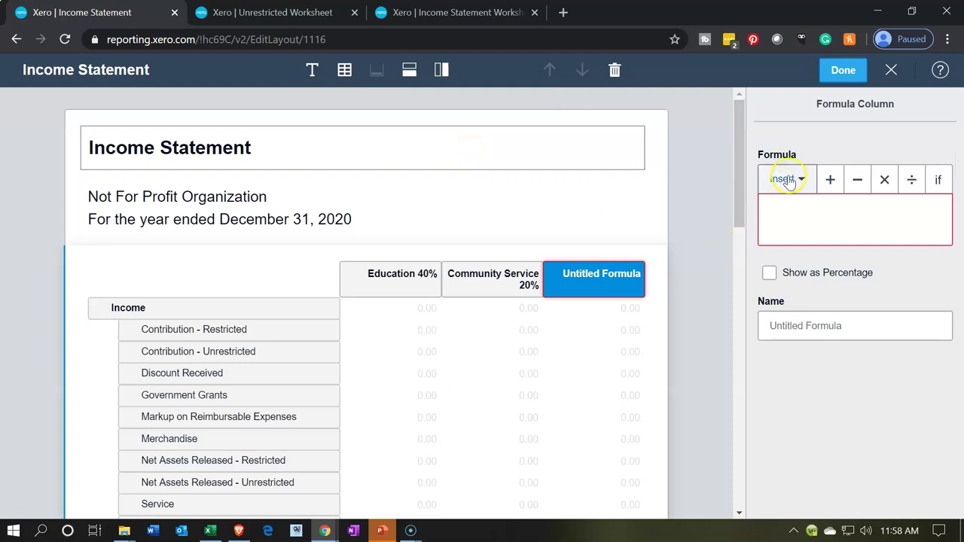
{"action": "left_click", "coordinate": [785, 182]}
{"action": "left_click", "coordinate": [792, 221]}
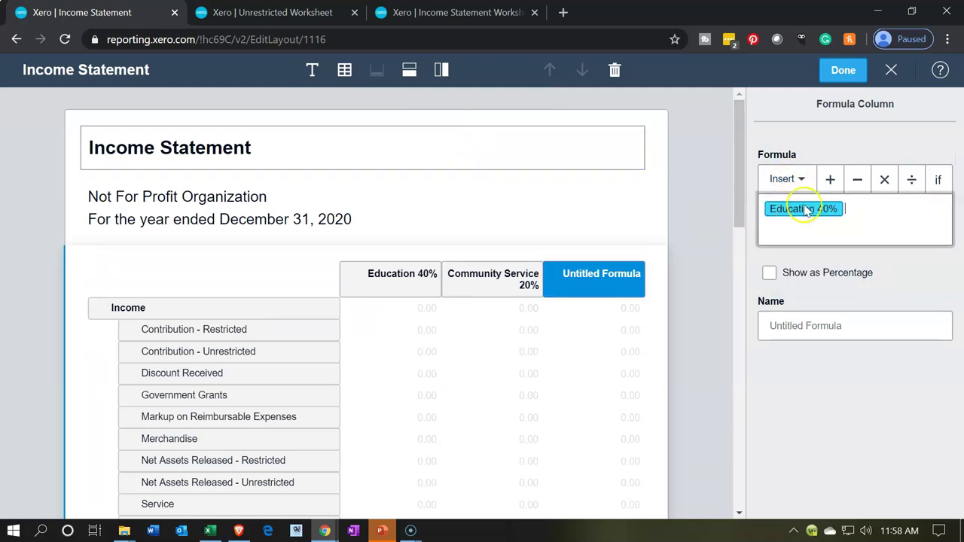
{"action": "left_click", "coordinate": [830, 181]}
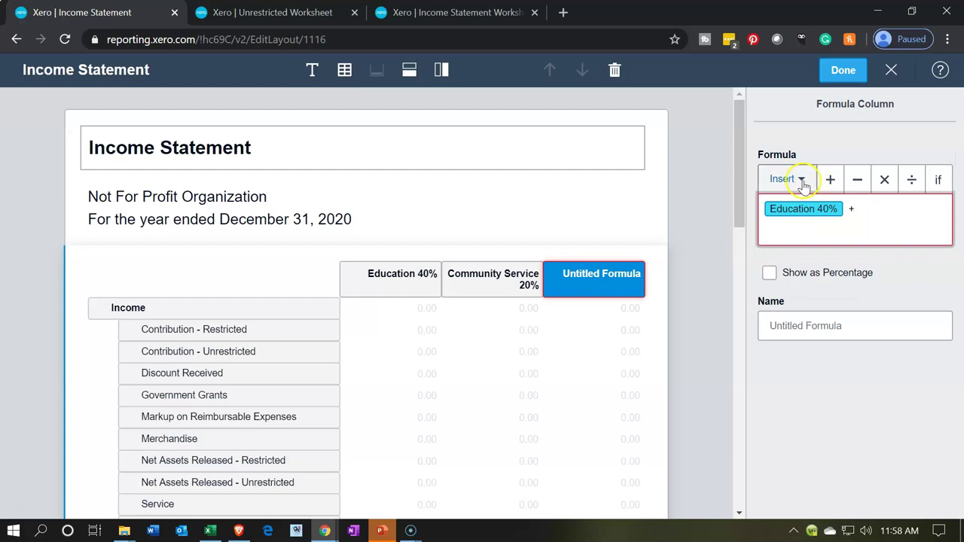
{"action": "left_click", "coordinate": [803, 185]}
{"action": "left_click", "coordinate": [790, 255]}
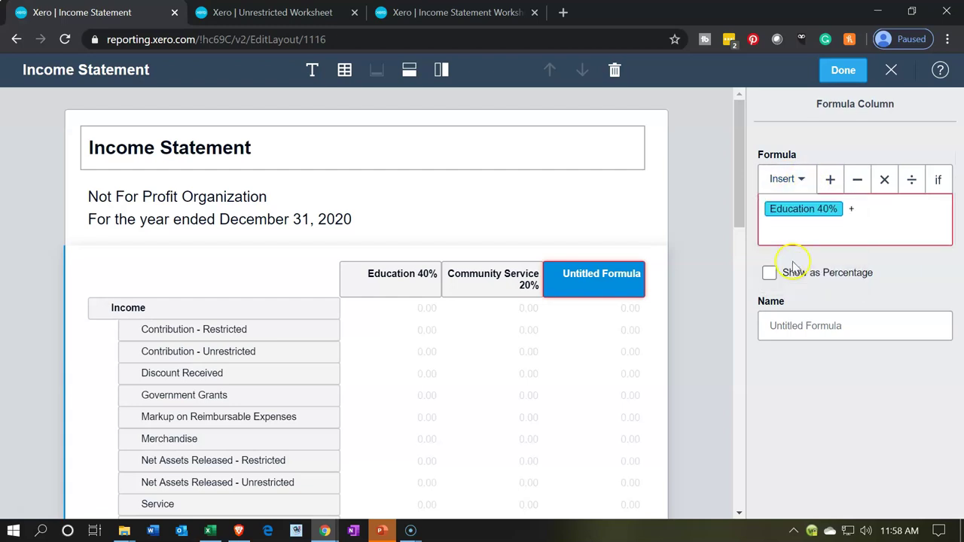
Name the formula column "Total Programs"
{"action": "left_click", "coordinate": [846, 329]}
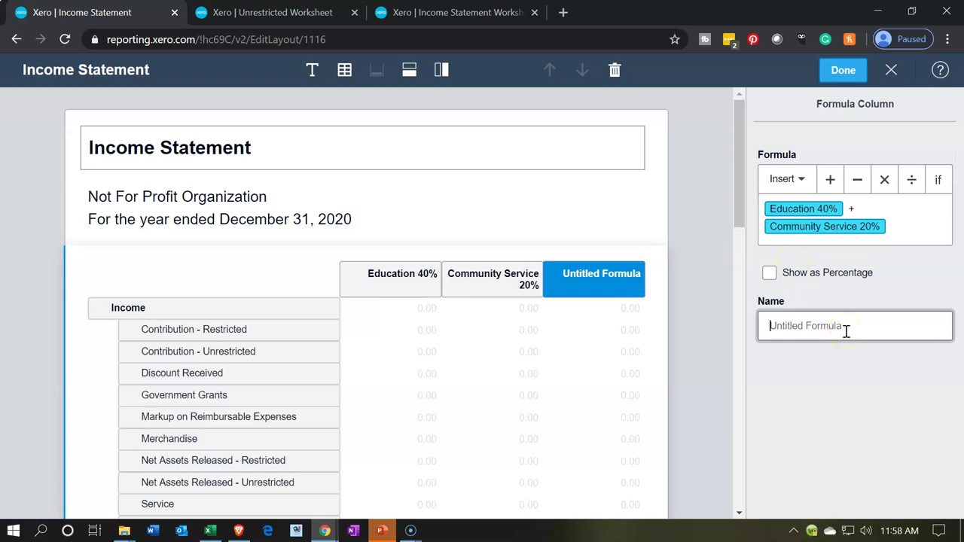
{"action": "type", "text": "YTo"}
{"action": "key", "text": "BackSpace"}
{"action": "type", "text": "Total Programs"}
{"action": "left_click", "coordinate": [843, 420]}
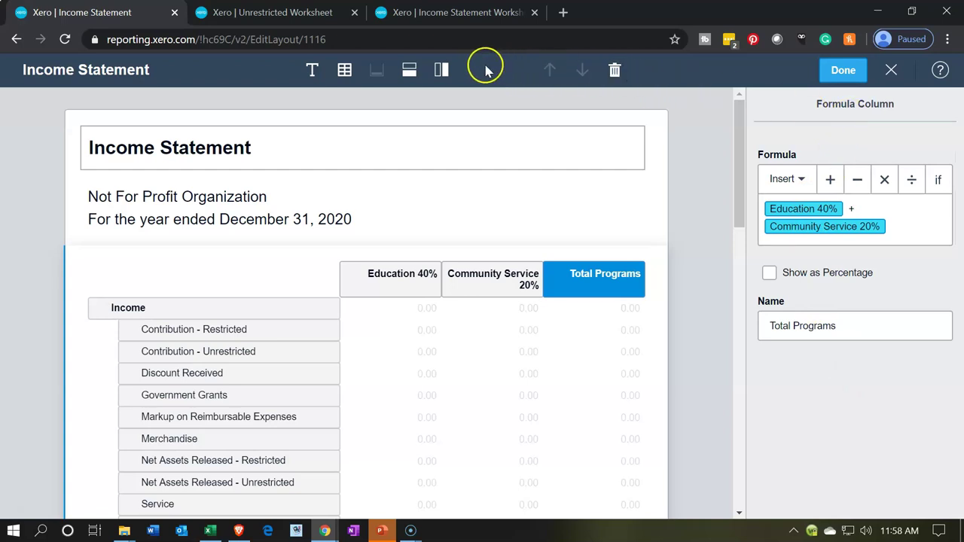
Add an Unrestricted tracking column after Total Programs and limit it to the Admin 20% tracking item
{"action": "left_click", "coordinate": [442, 70]}
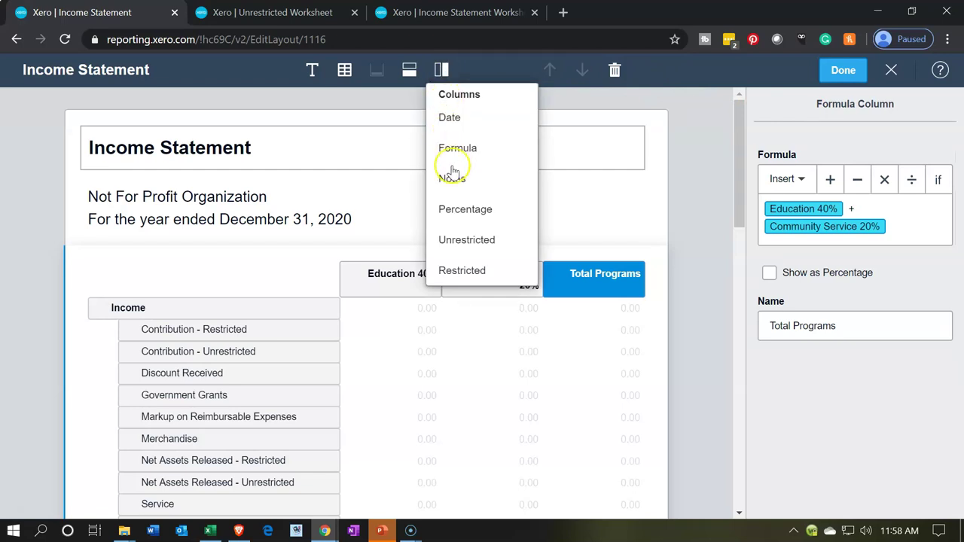
{"action": "left_click", "coordinate": [452, 239]}
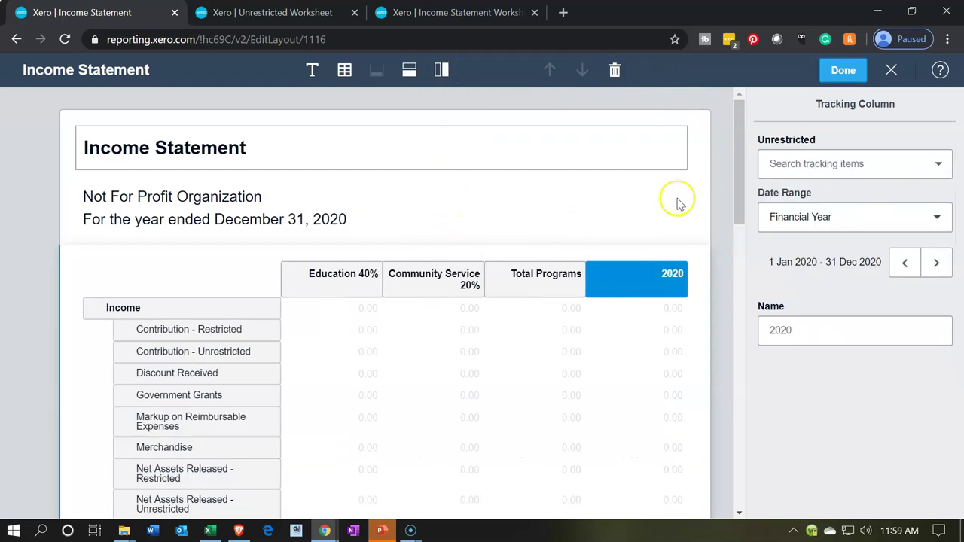
{"action": "left_click", "coordinate": [904, 162]}
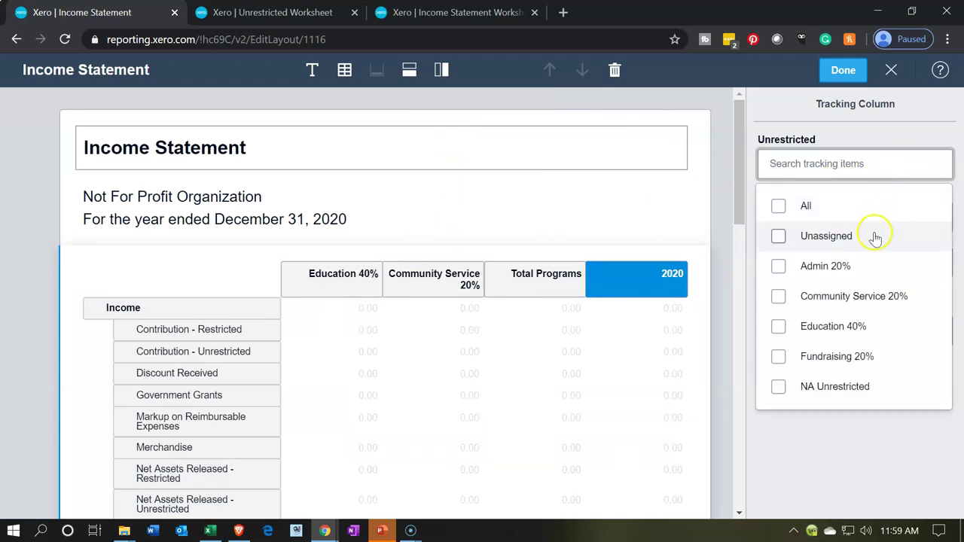
{"action": "left_click", "coordinate": [872, 271]}
{"action": "left_click", "coordinate": [846, 467]}
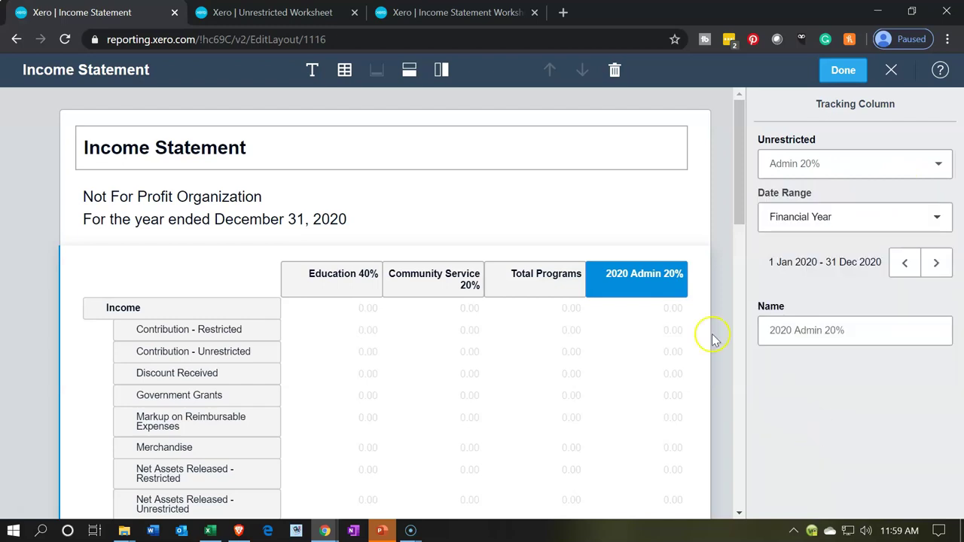
Remove the year from the newest column's heading so it reads "Admin 20%"
{"action": "left_click", "coordinate": [624, 280]}
{"action": "left_click", "coordinate": [629, 280]}
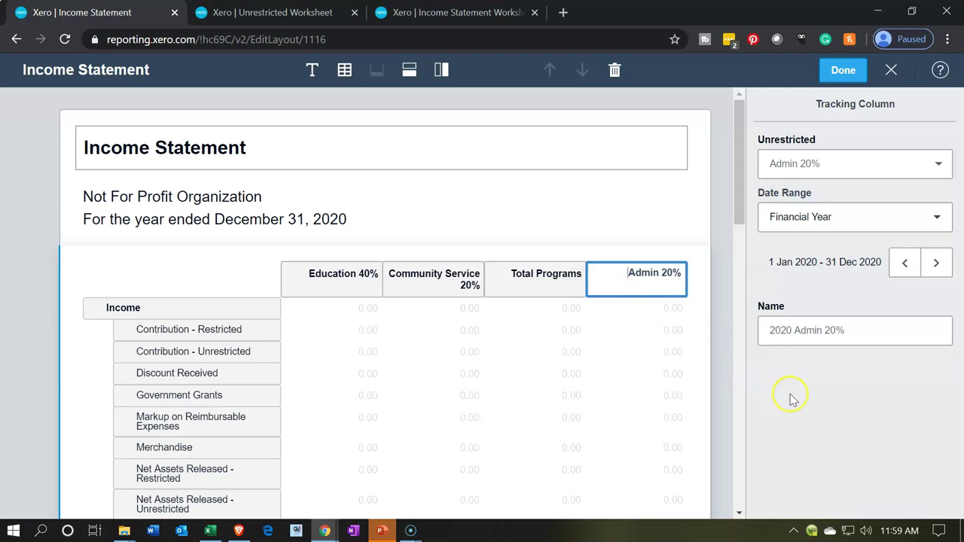
{"action": "left_click", "coordinate": [834, 399]}
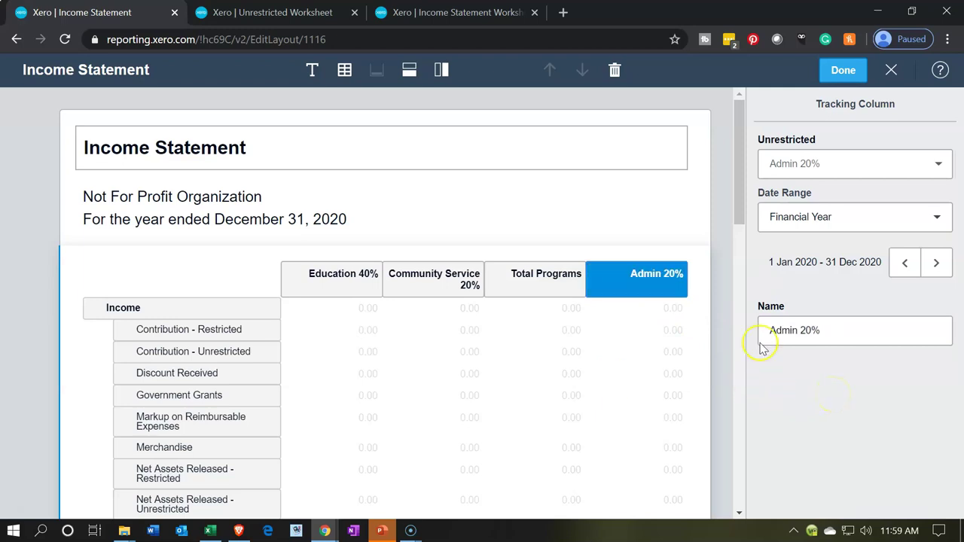
Add an Unrestricted tracking column after Admin 20% and limit it to the Fundraising 20% tracking item
{"action": "left_click", "coordinate": [444, 71]}
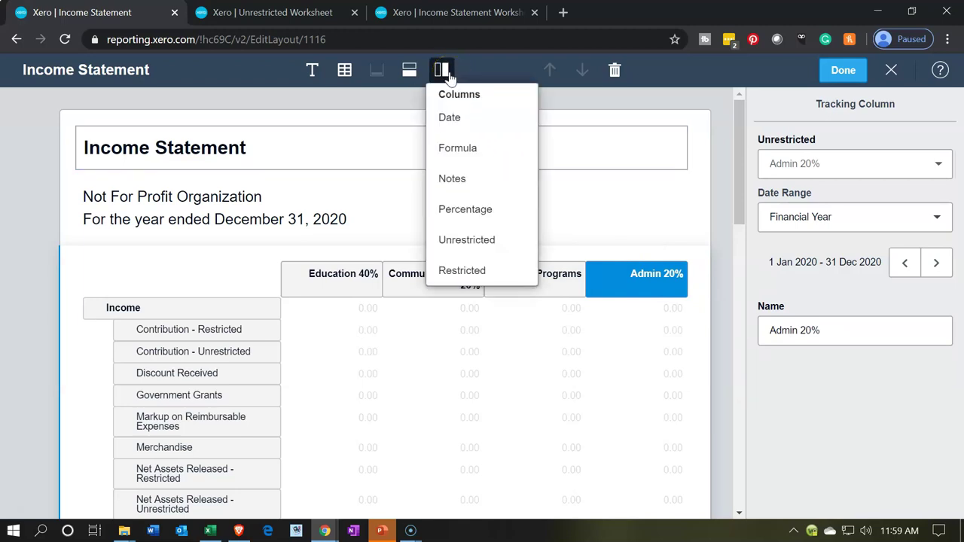
{"action": "left_click", "coordinate": [455, 239]}
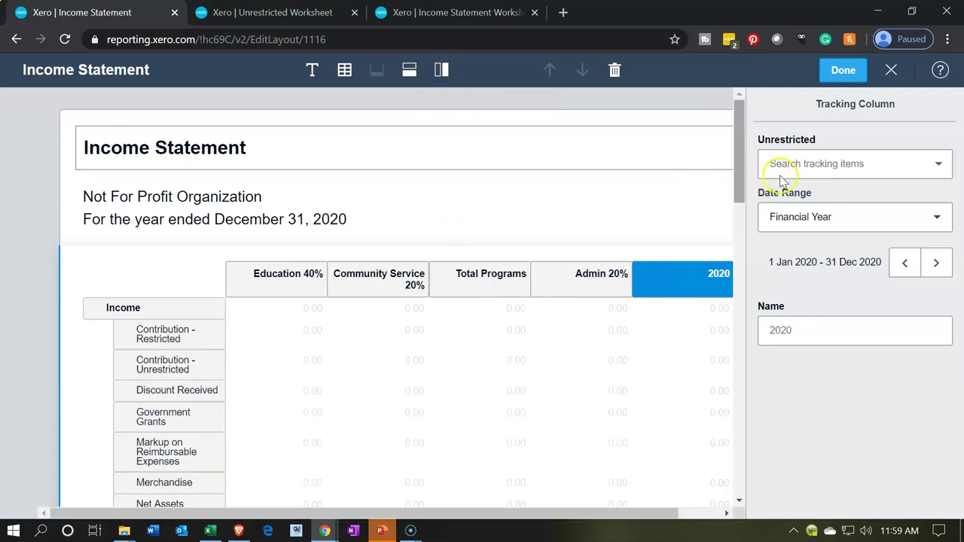
{"action": "left_click", "coordinate": [871, 164]}
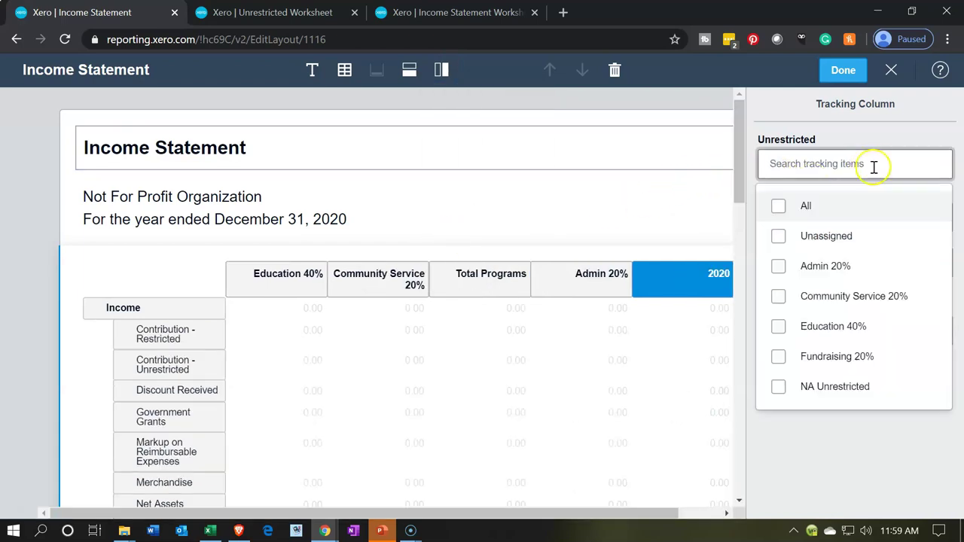
{"action": "left_click", "coordinate": [854, 362]}
{"action": "left_click", "coordinate": [829, 449]}
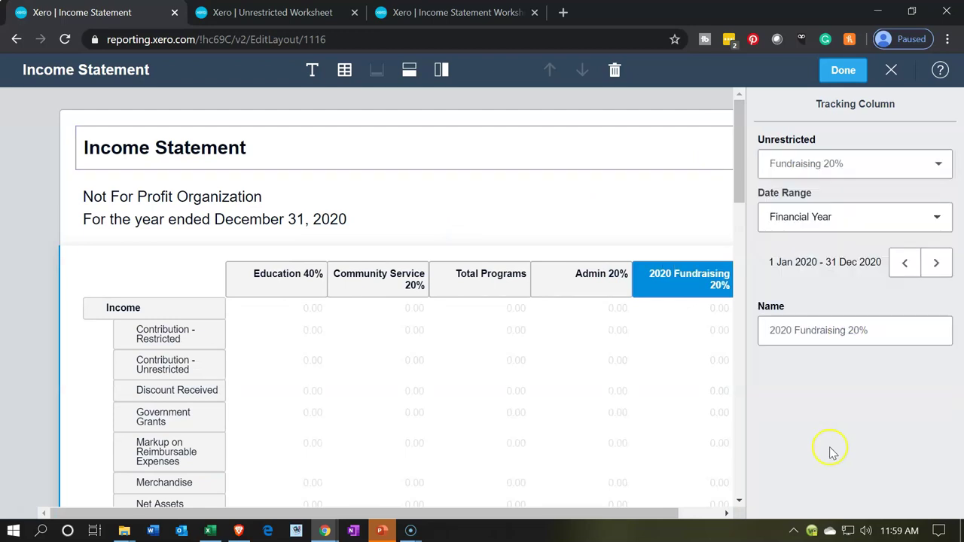
Remove the year from the last column's heading so it reads "Fundraising 20%"
{"action": "left_click", "coordinate": [673, 277]}
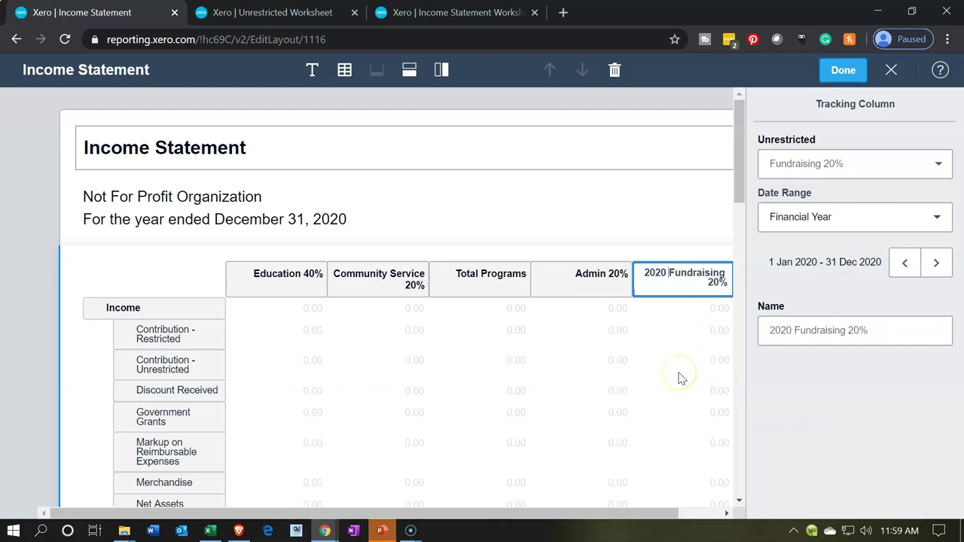
{"action": "key", "text": "BackSpace"}
{"action": "key", "text": "BackSpace"}
{"action": "key", "text": "BackSpace"}
{"action": "key", "text": "BackSpace"}
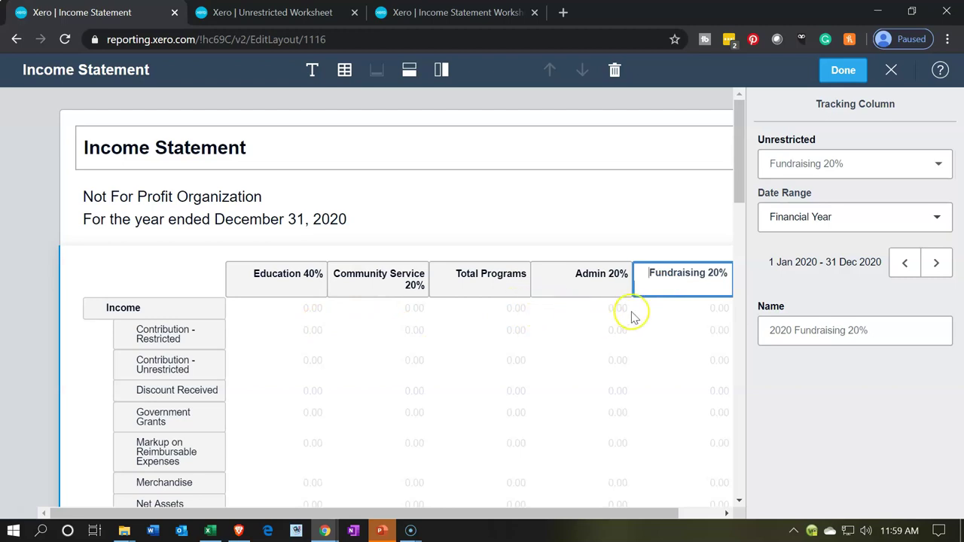
{"action": "left_click", "coordinate": [788, 366]}
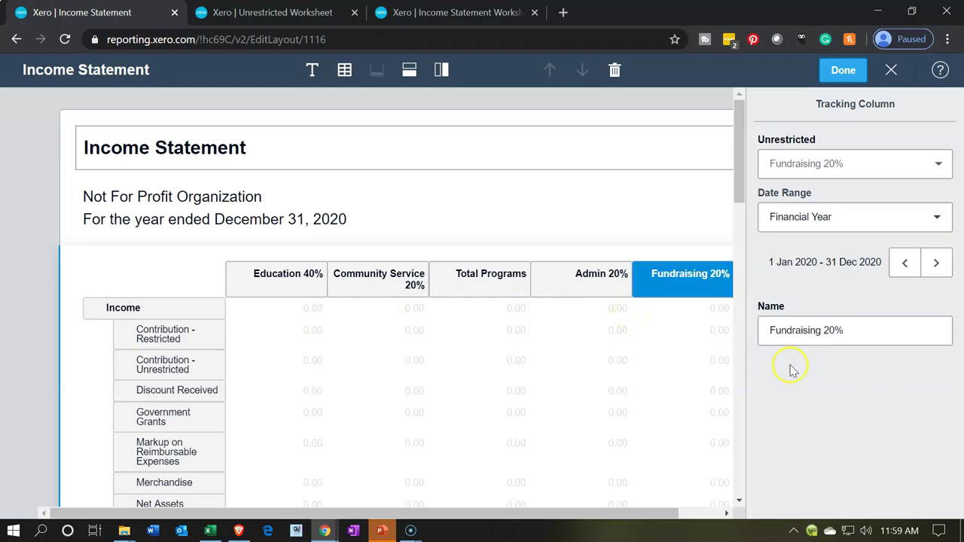
Add a formula column after Fundraising 20% that sums Total Programs + Admin 20% + Fundraising 20%
{"action": "left_click", "coordinate": [443, 73]}
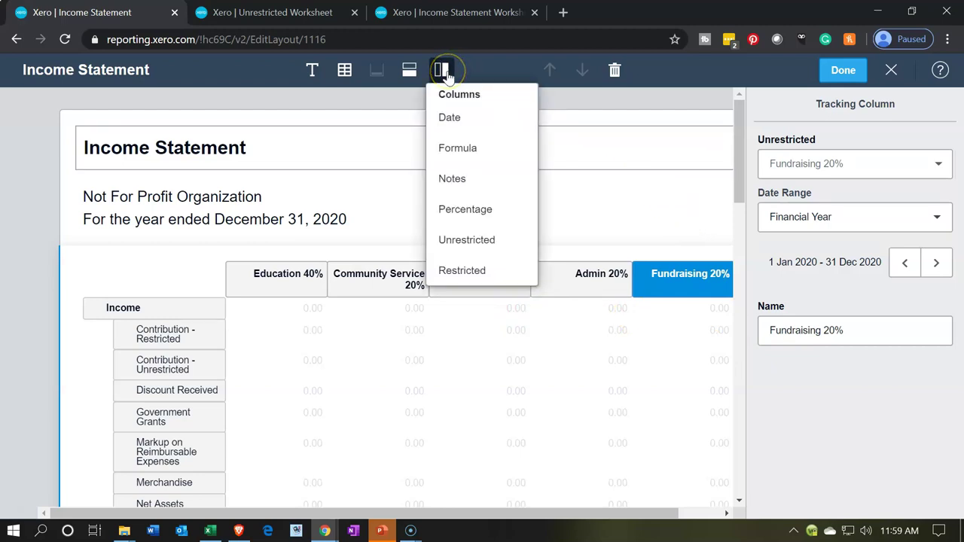
{"action": "left_click", "coordinate": [473, 145]}
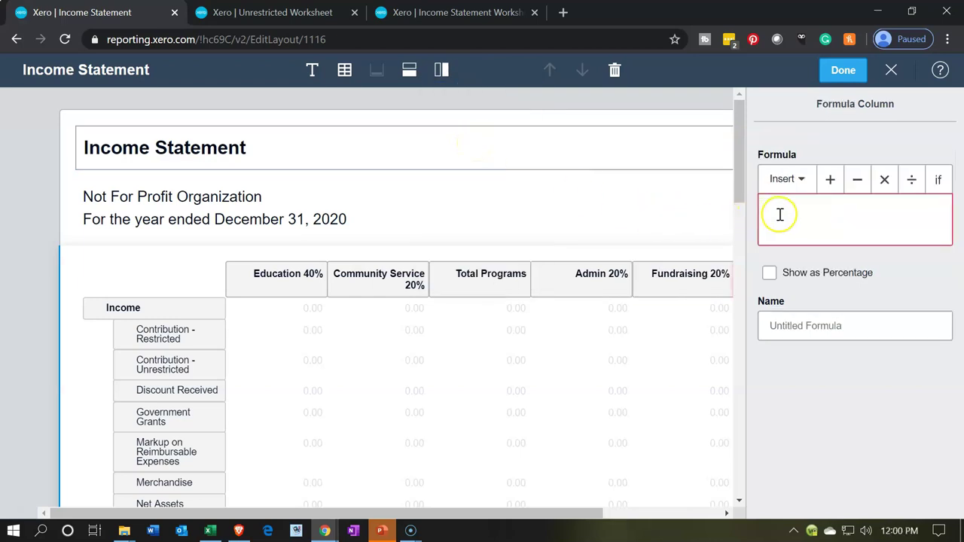
{"action": "left_click", "coordinate": [788, 191]}
{"action": "left_click", "coordinate": [790, 187]}
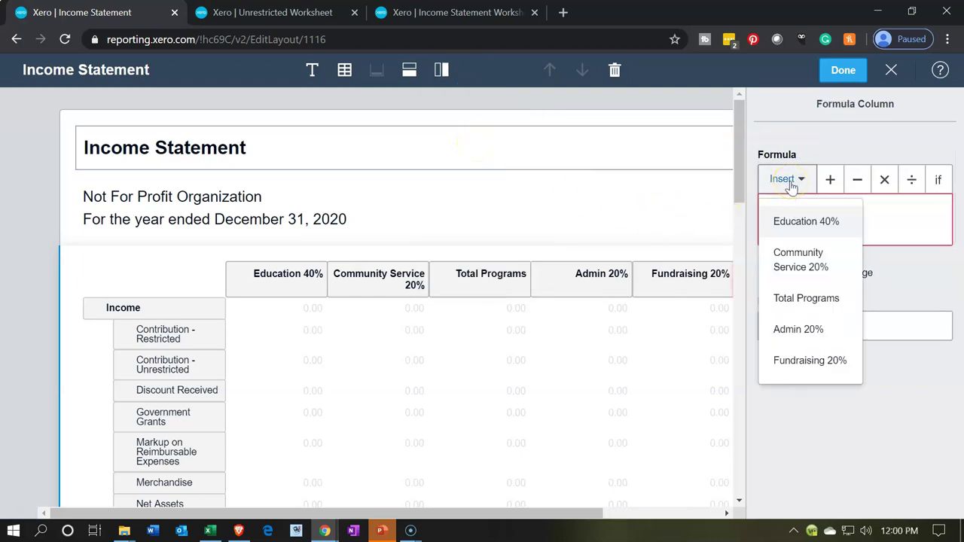
{"action": "left_click", "coordinate": [805, 300]}
{"action": "left_click", "coordinate": [830, 181]}
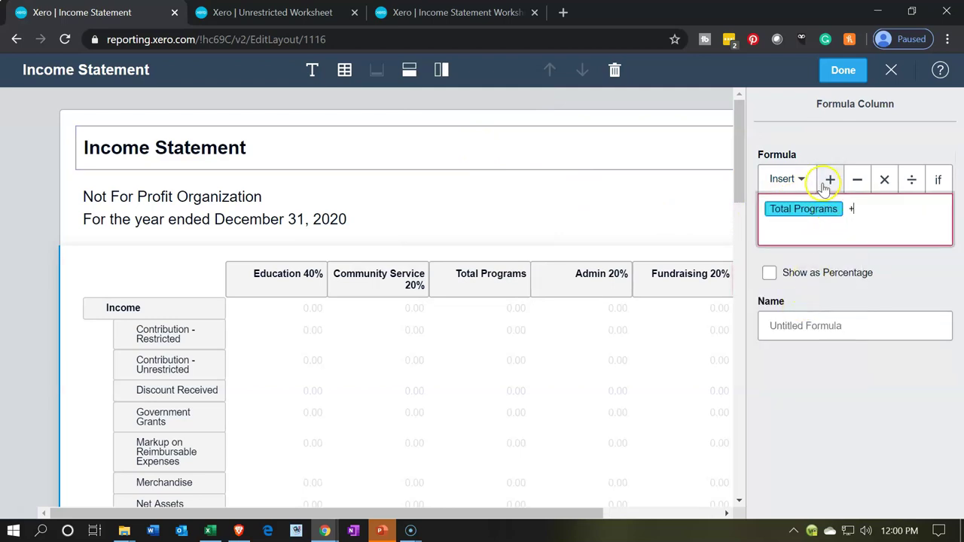
{"action": "left_click", "coordinate": [805, 181]}
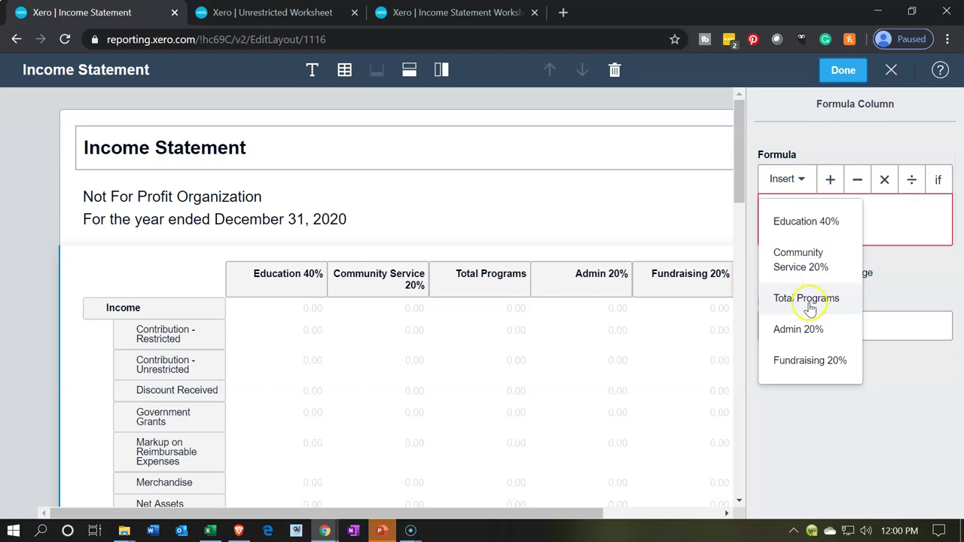
{"action": "left_click", "coordinate": [801, 329]}
{"action": "left_click", "coordinate": [830, 179]}
{"action": "left_click", "coordinate": [804, 179]}
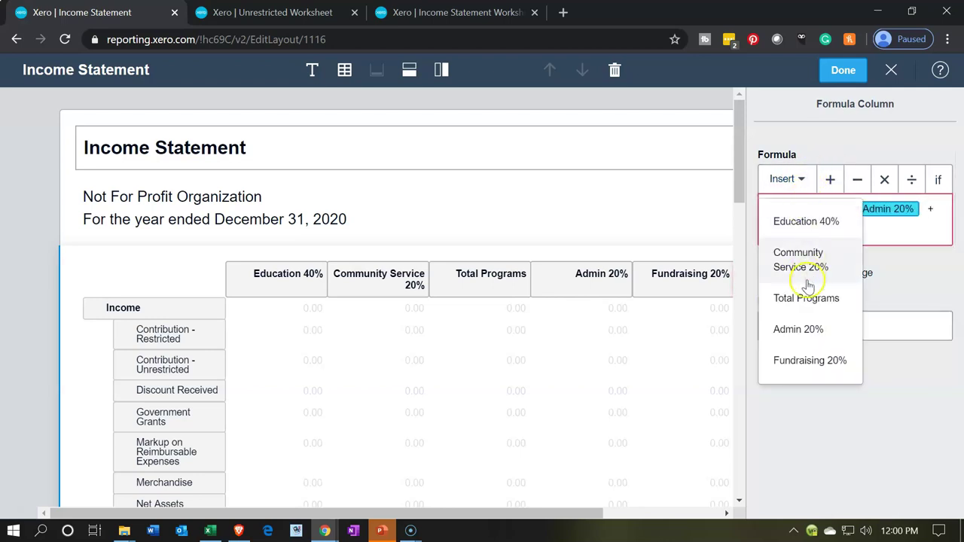
{"action": "left_click", "coordinate": [797, 360]}
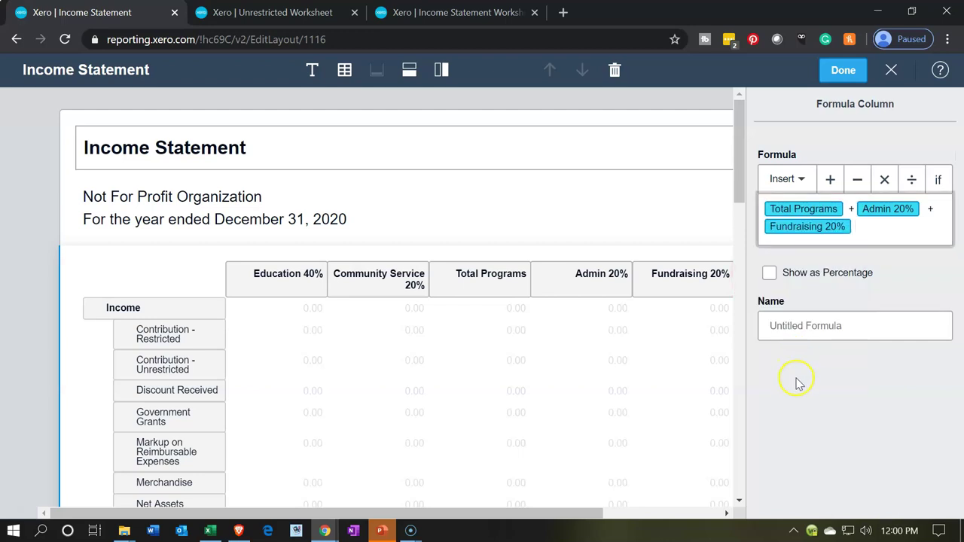
Name the new formula column "Total" and finish editing the layout to run the report
{"action": "left_click_drag", "start_coordinate": [595, 520], "coordinate": [720, 517]}
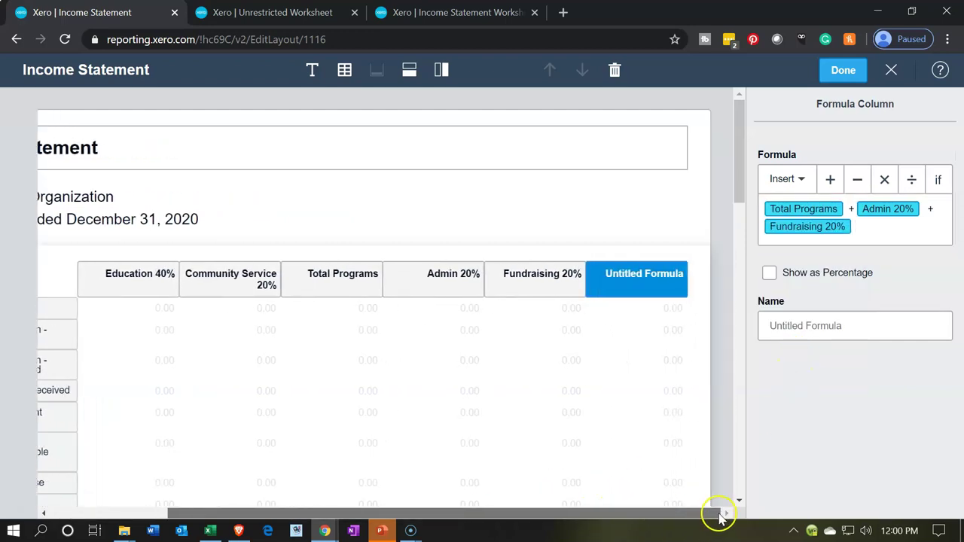
{"action": "left_click", "coordinate": [840, 325]}
{"action": "type", "text": "Total"}
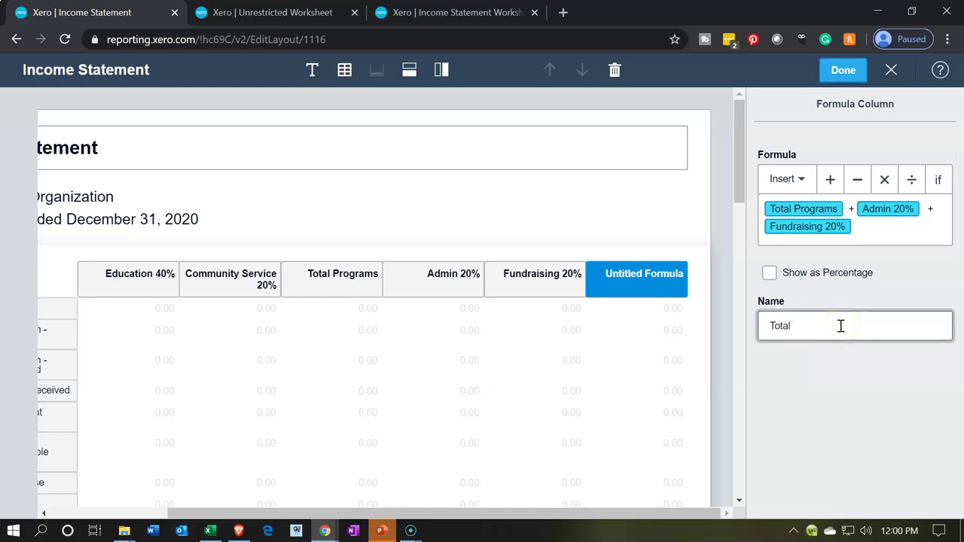
{"action": "left_click", "coordinate": [772, 380]}
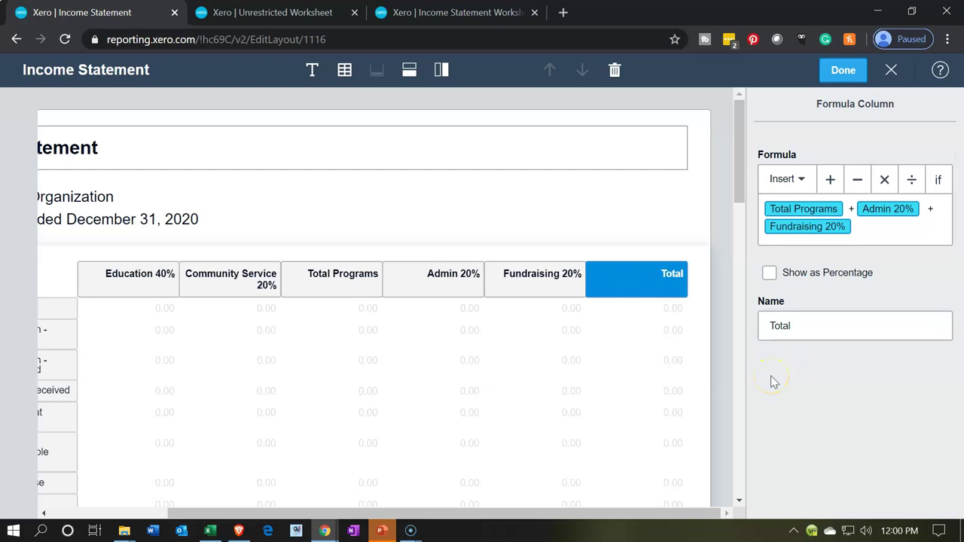
{"action": "left_click", "coordinate": [842, 71]}
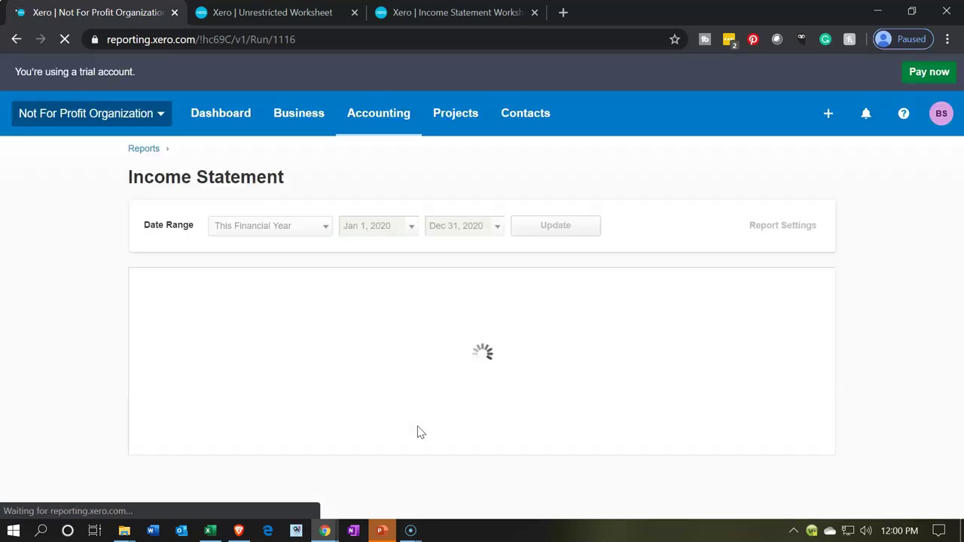
Examine how the income, gross profit and operating expense rows are distributed across the functional columns of the report
{"action": "left_click", "coordinate": [419, 420]}
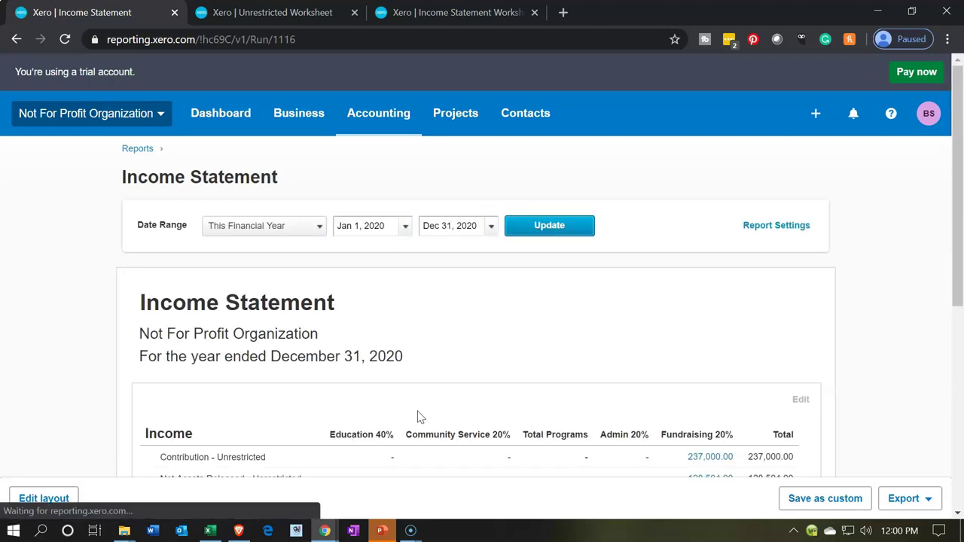
{"action": "left_click", "coordinate": [394, 394]}
{"action": "scroll", "coordinate": [397, 396], "scroll_direction": "down", "scroll_amount": 1}
{"action": "scroll", "coordinate": [398, 396], "scroll_direction": "down", "scroll_amount": 2}
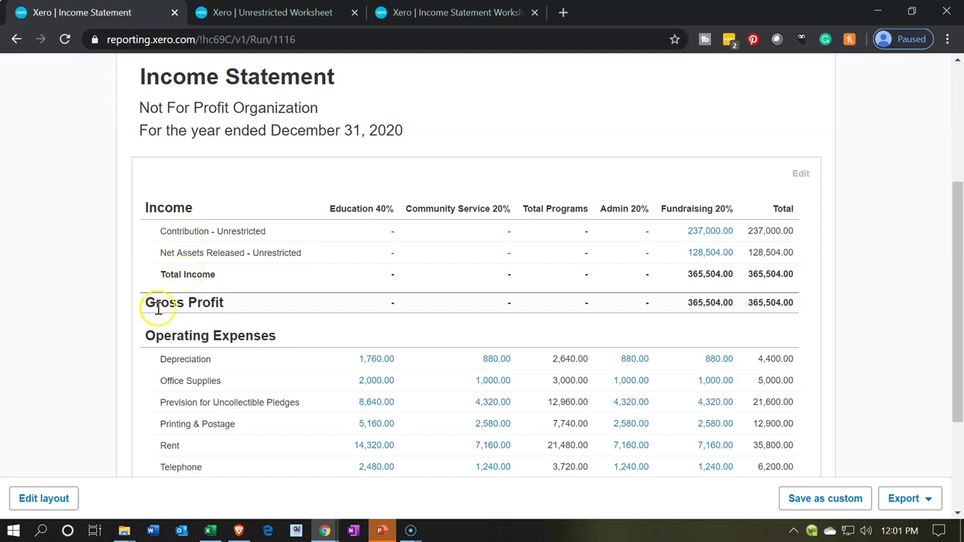
{"action": "scroll", "coordinate": [106, 402], "scroll_direction": "down", "scroll_amount": 1}
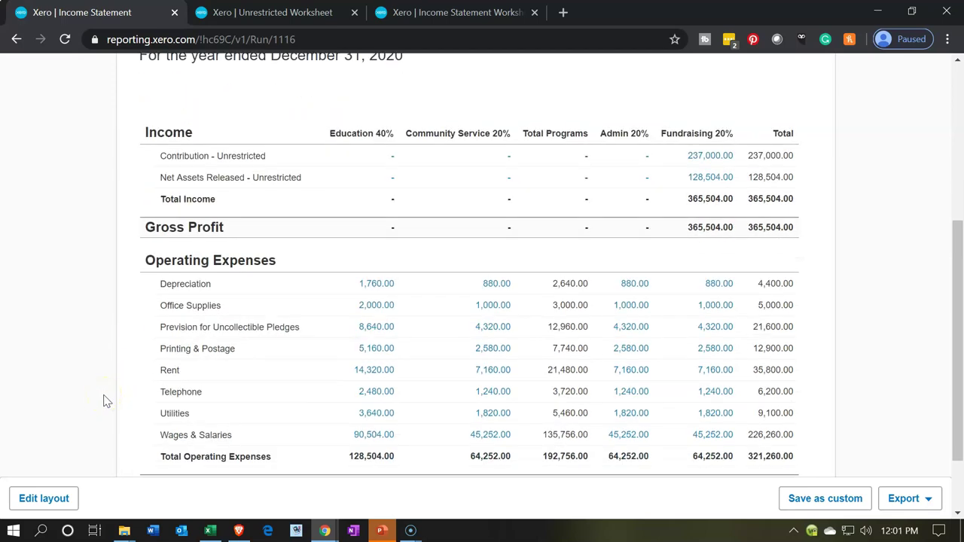
{"action": "scroll", "coordinate": [107, 401], "scroll_direction": "up", "scroll_amount": 4}
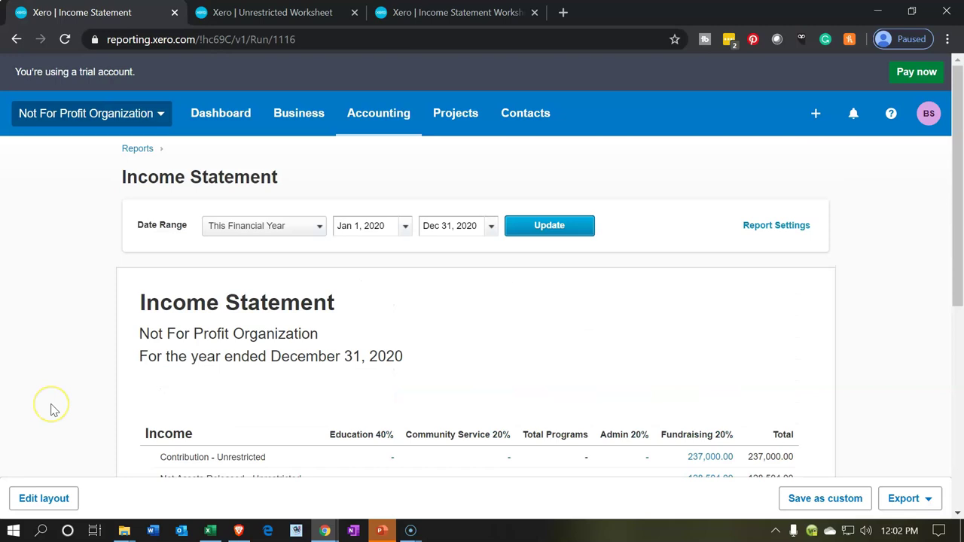
{"action": "scroll", "coordinate": [51, 409], "scroll_direction": "down", "scroll_amount": 1}
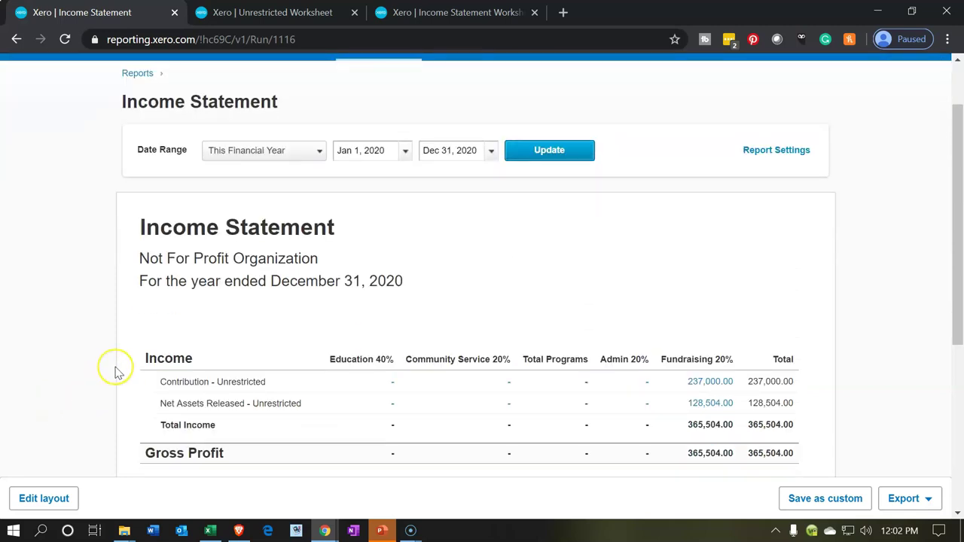
{"action": "scroll", "coordinate": [116, 372], "scroll_direction": "down", "scroll_amount": 2}
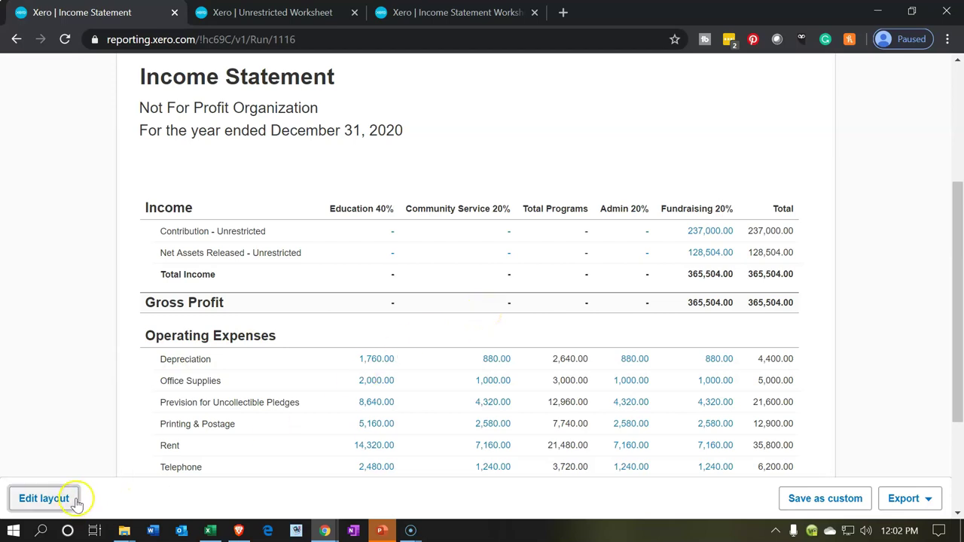
Reopen the report layout for editing and delete the Income group, moving its rows to Cost of Goods Sold
{"action": "left_click", "coordinate": [44, 499]}
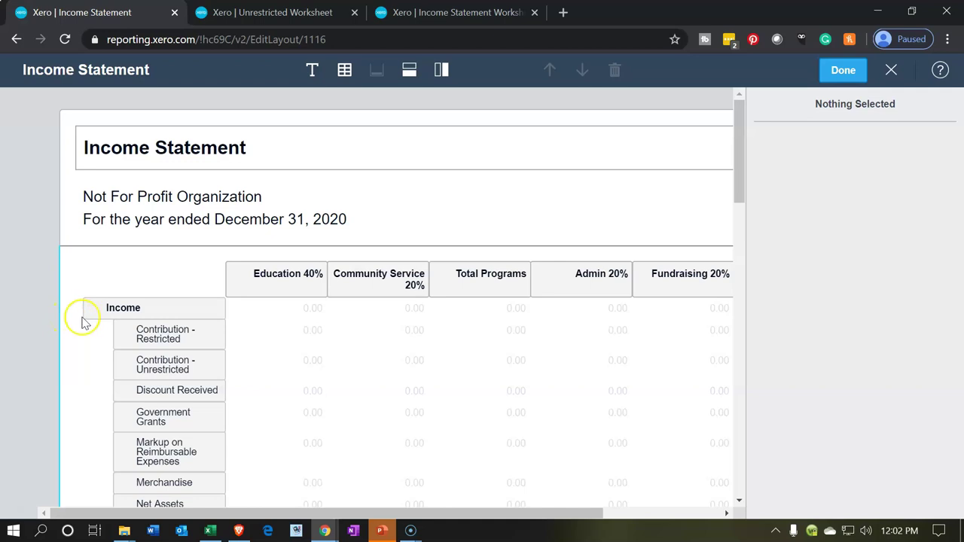
{"action": "left_click", "coordinate": [87, 311]}
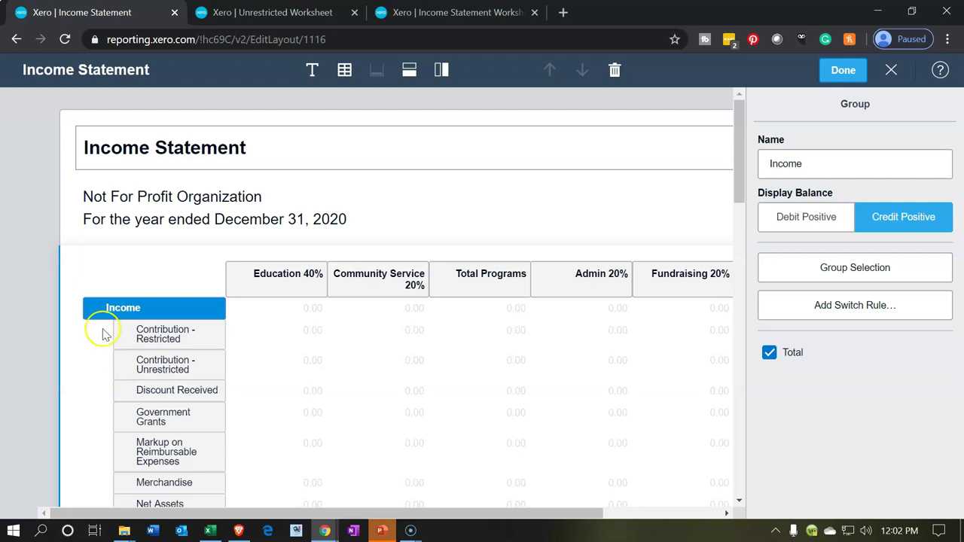
{"action": "left_click", "coordinate": [615, 73]}
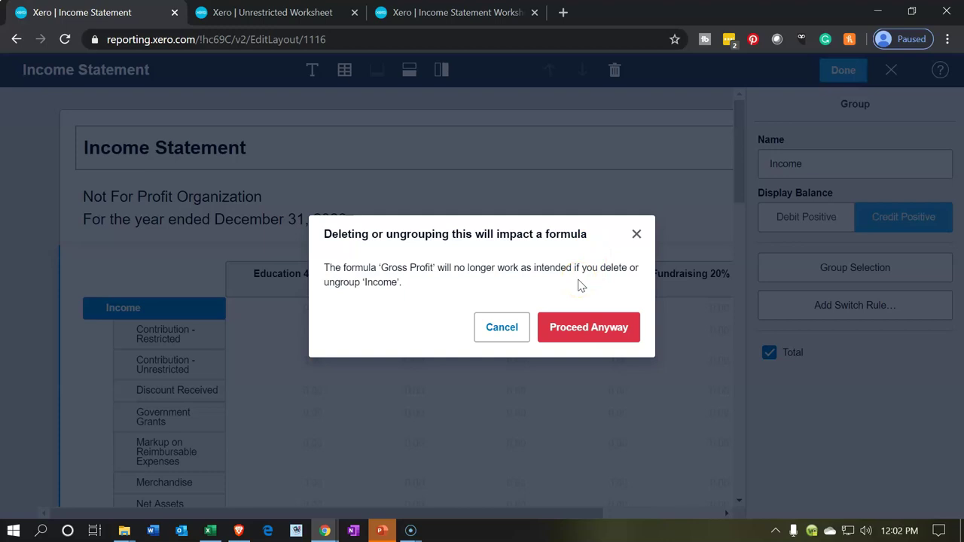
{"action": "left_click", "coordinate": [570, 327]}
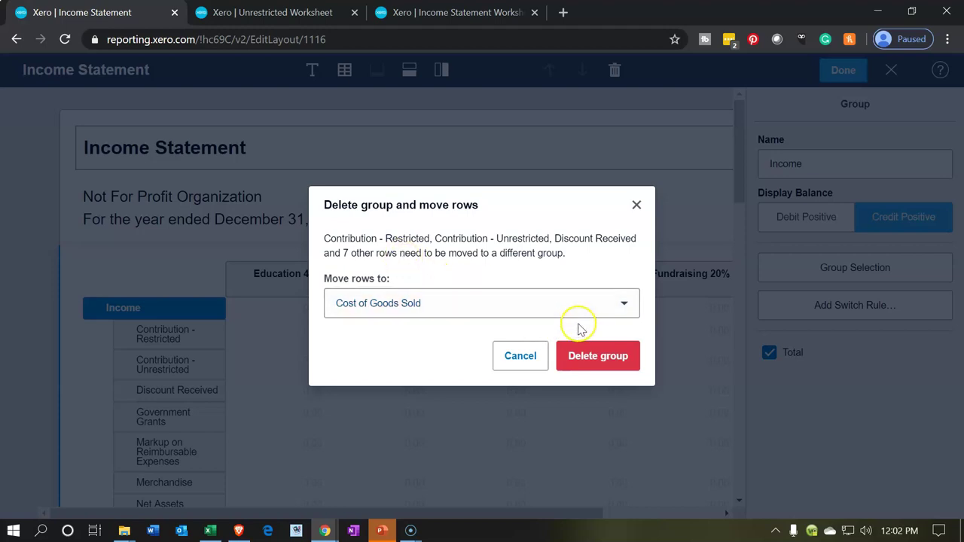
{"action": "left_click", "coordinate": [622, 357]}
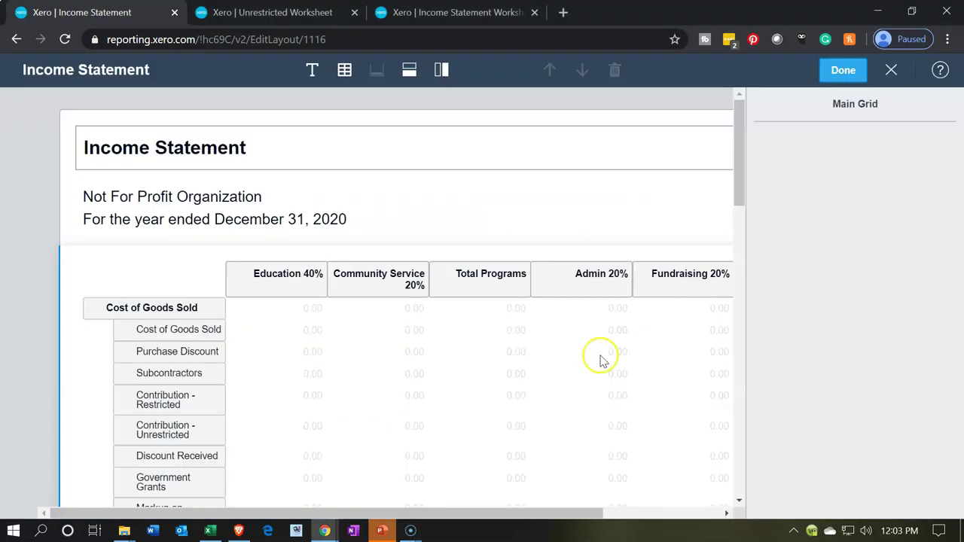
Delete the Cost of Goods Sold group from the layout, moving its rows to Operating Expenses
{"action": "scroll", "coordinate": [393, 372], "scroll_direction": "down", "scroll_amount": 5}
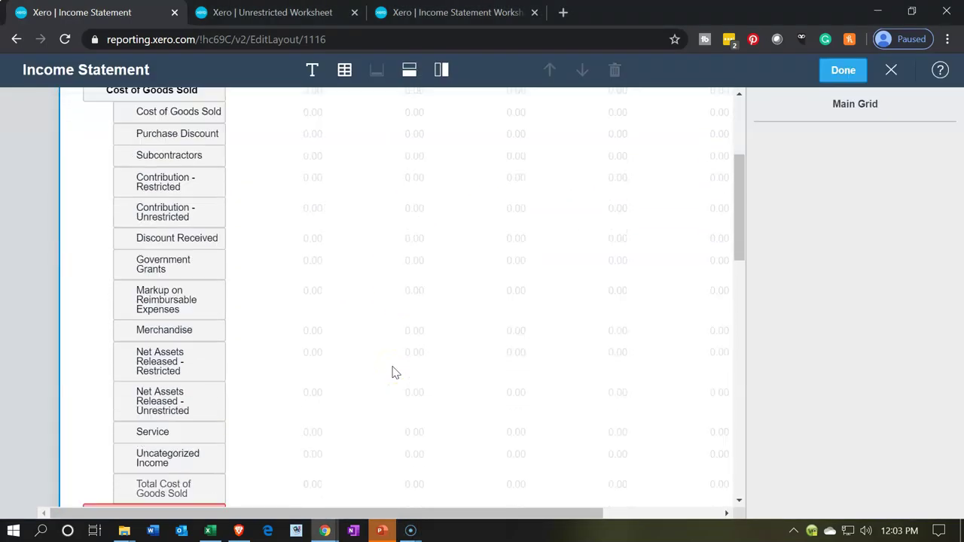
{"action": "scroll", "coordinate": [392, 373], "scroll_direction": "up", "scroll_amount": 6}
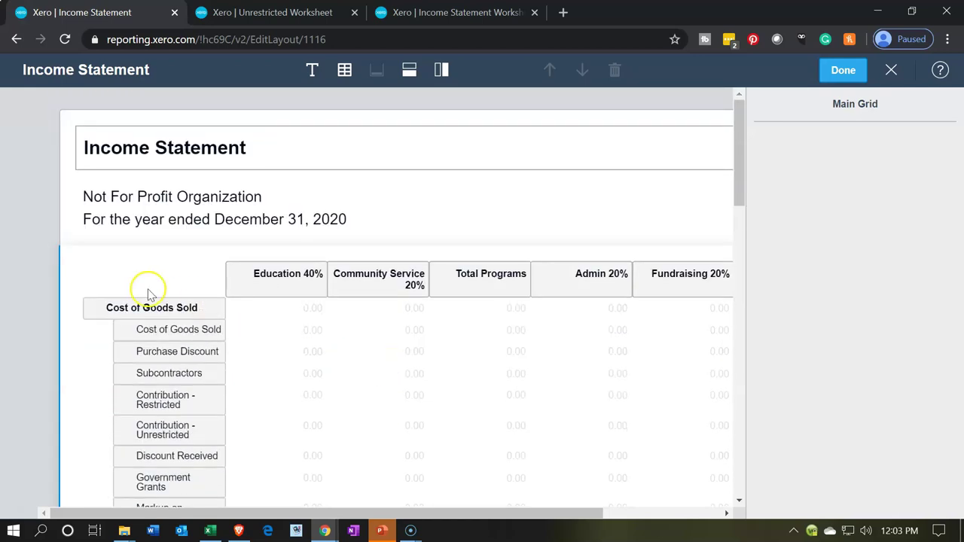
{"action": "left_click", "coordinate": [95, 312]}
{"action": "scroll", "coordinate": [96, 316], "scroll_direction": "down", "scroll_amount": 5}
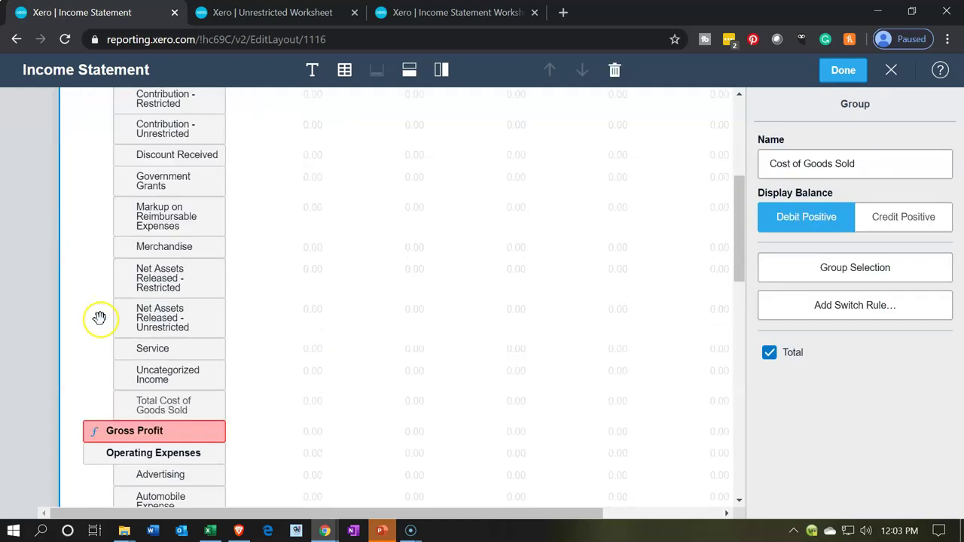
{"action": "scroll", "coordinate": [101, 324], "scroll_direction": "up", "scroll_amount": 5}
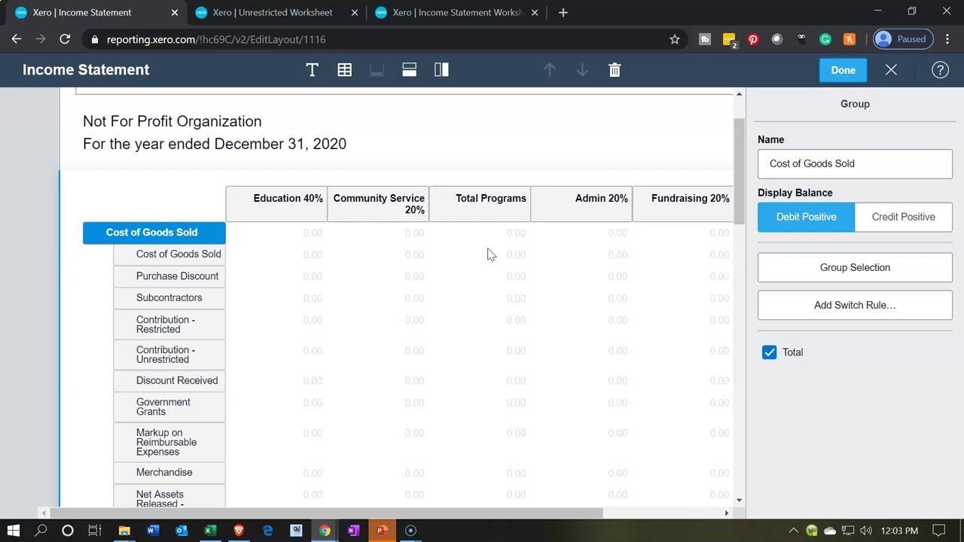
{"action": "left_click", "coordinate": [616, 72]}
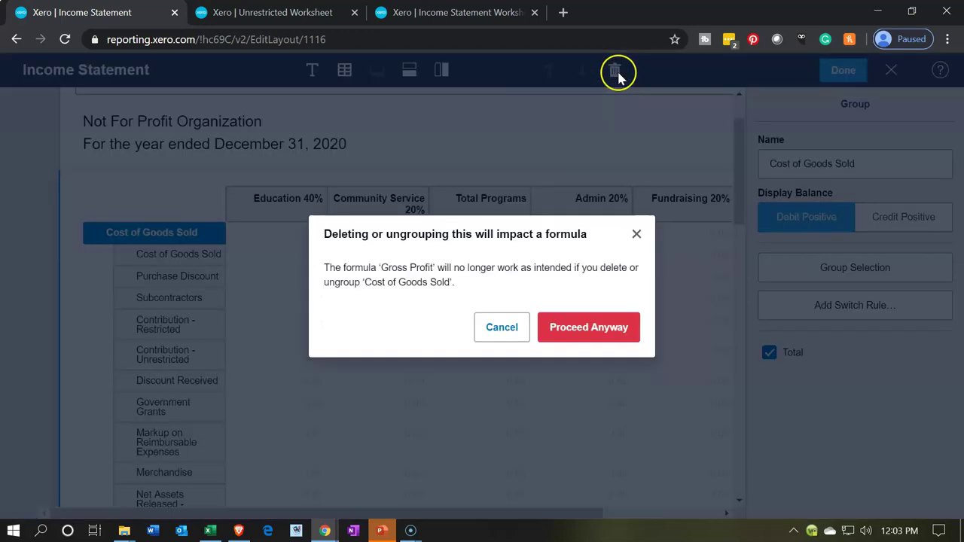
{"action": "left_click", "coordinate": [609, 328]}
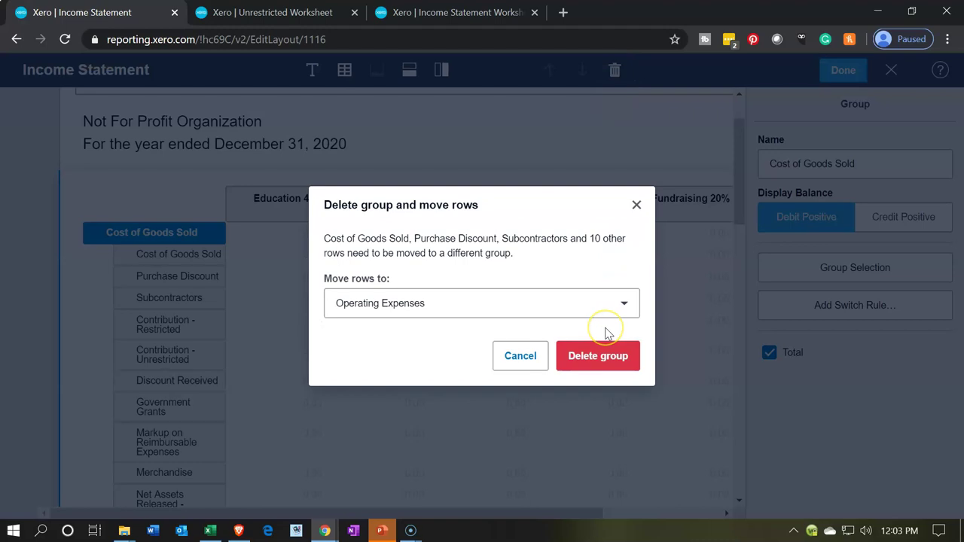
{"action": "left_click", "coordinate": [604, 357]}
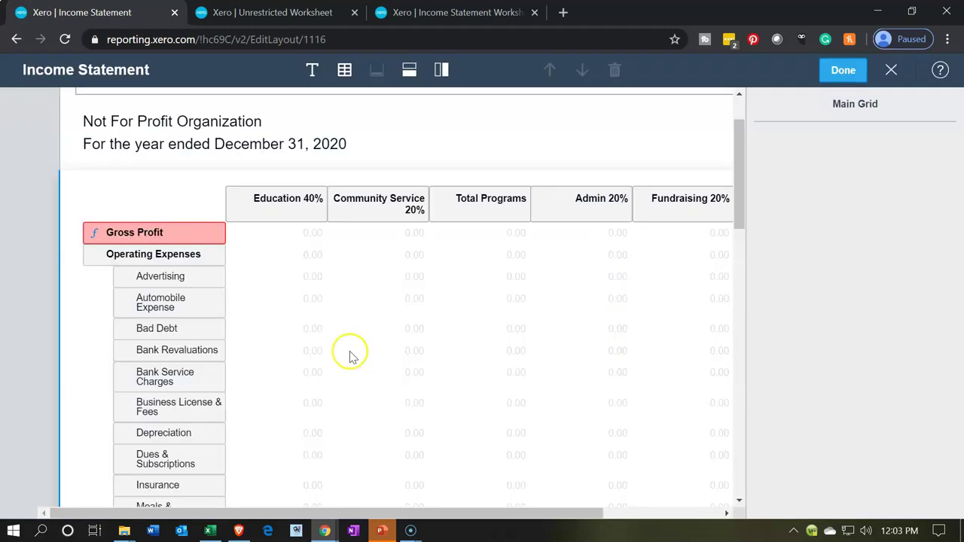
Delete the Gross Profit formula row above Operating Expenses despite its effect on the Operating Income formula
{"action": "left_click", "coordinate": [189, 232]}
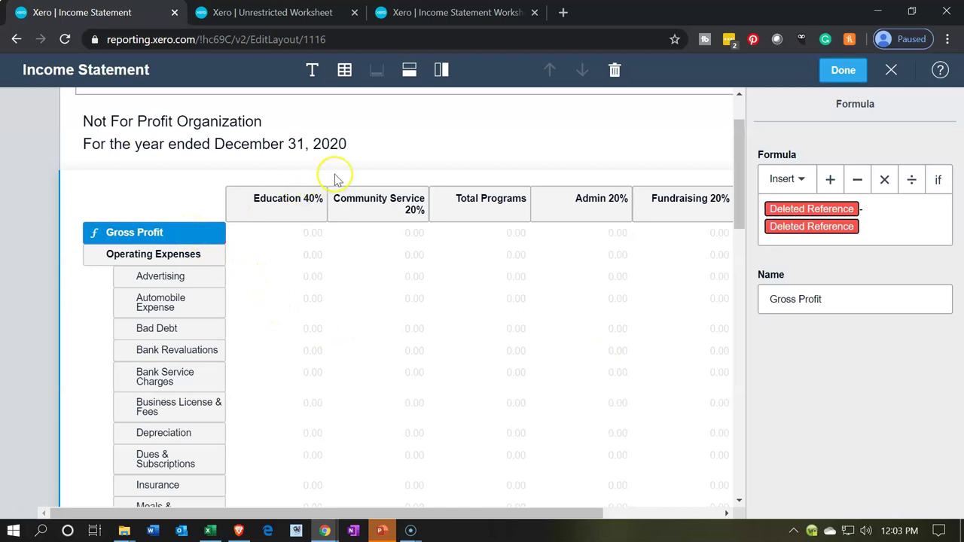
{"action": "left_click", "coordinate": [615, 72]}
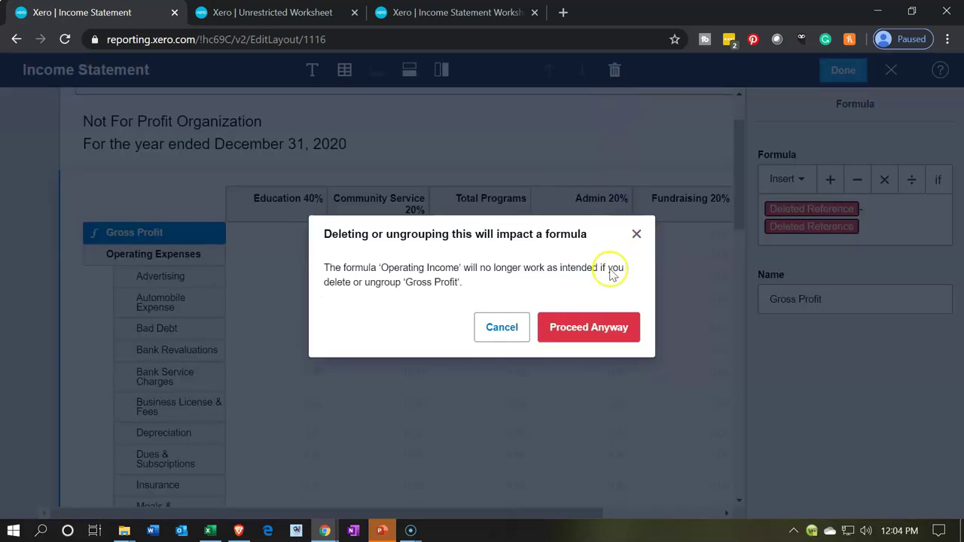
{"action": "left_click", "coordinate": [597, 326]}
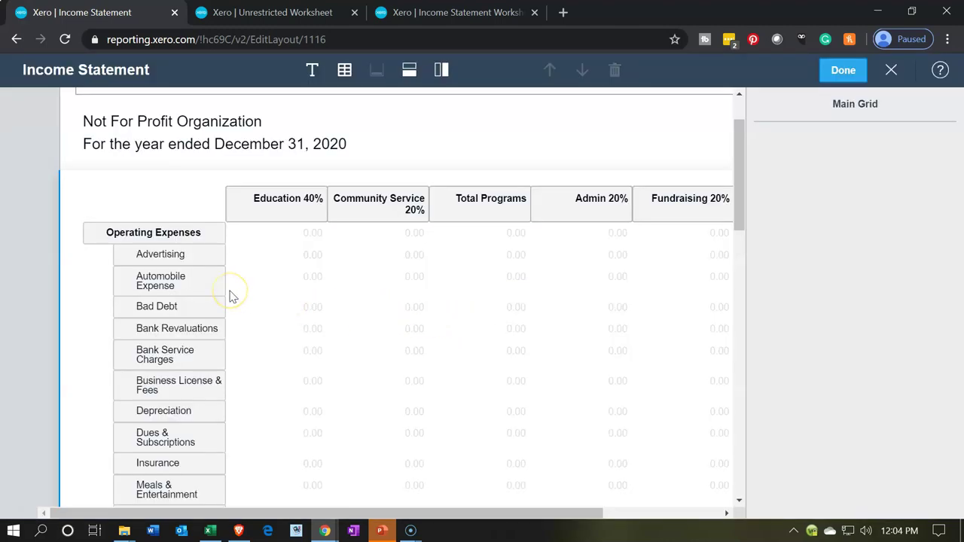
Delete the Operating Income formula row below the Operating Expenses group despite its effect on the Net Income formula
{"action": "scroll", "coordinate": [232, 297], "scroll_direction": "down", "scroll_amount": 5}
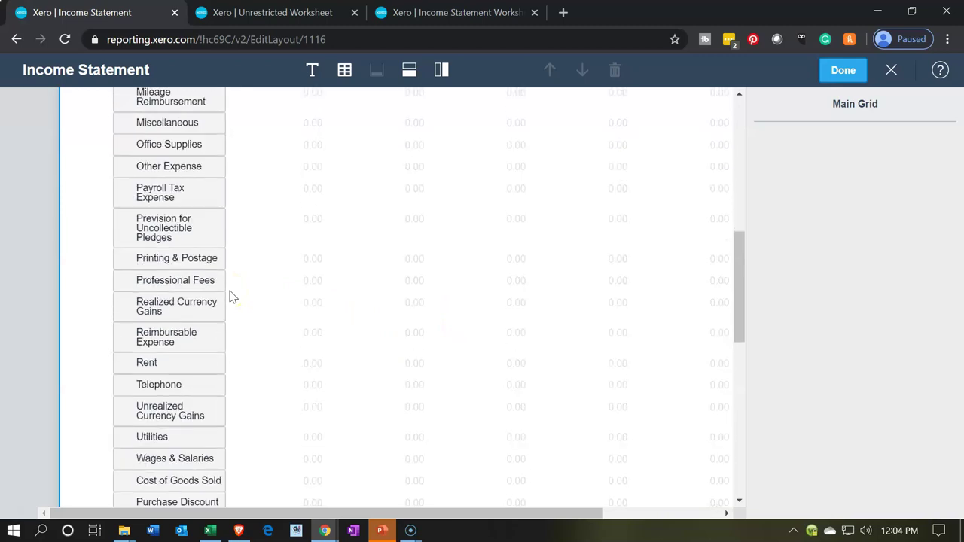
{"action": "scroll", "coordinate": [232, 296], "scroll_direction": "down", "scroll_amount": 6}
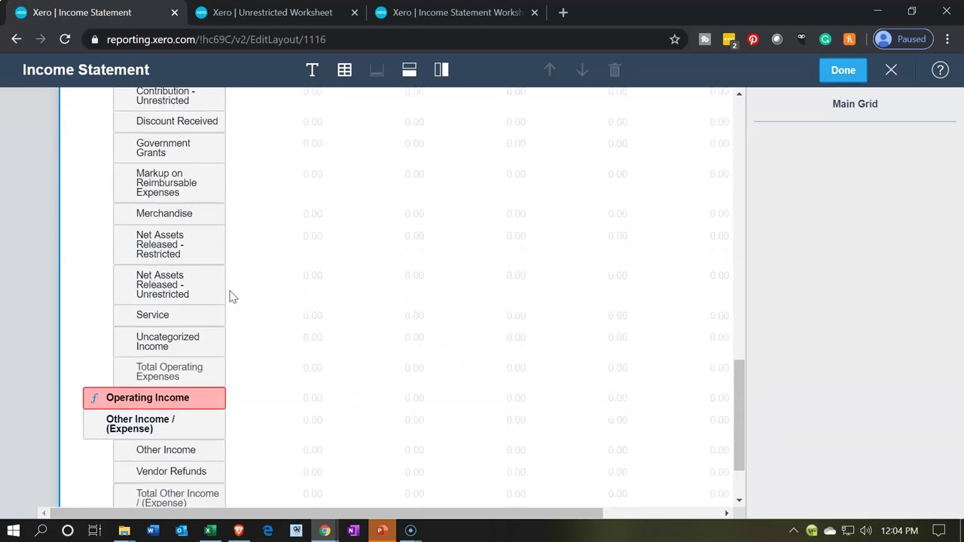
{"action": "scroll", "coordinate": [232, 296], "scroll_direction": "down", "scroll_amount": 1}
{"action": "left_click", "coordinate": [195, 383]}
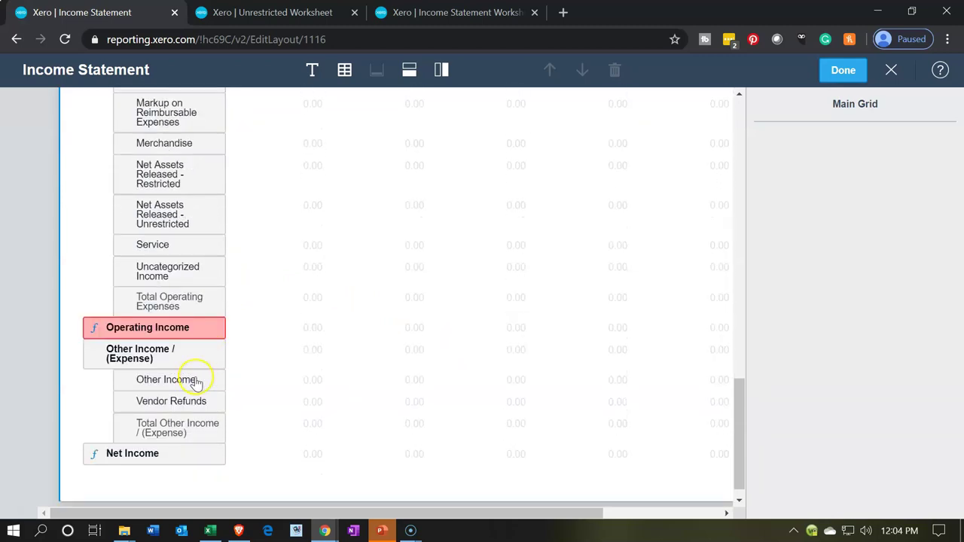
{"action": "left_click", "coordinate": [109, 330]}
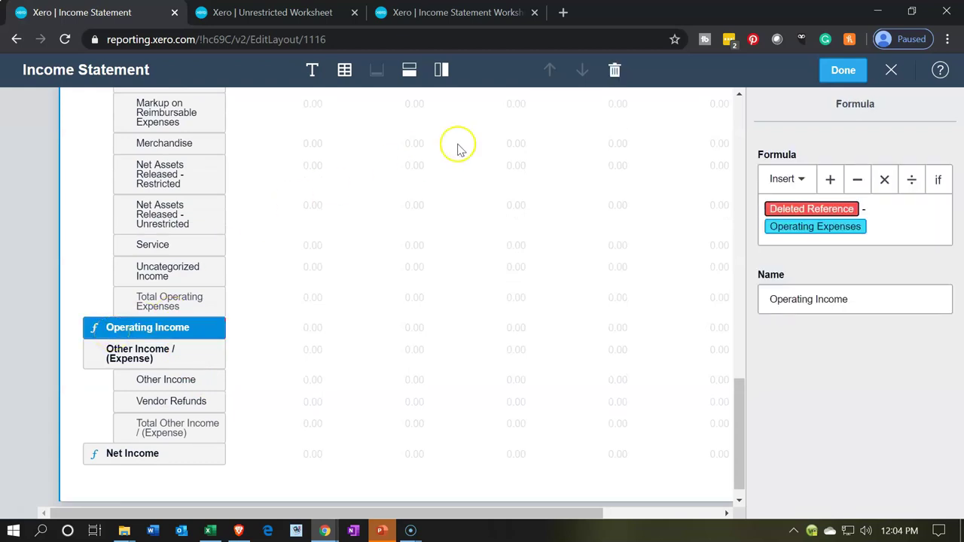
{"action": "left_click", "coordinate": [616, 75]}
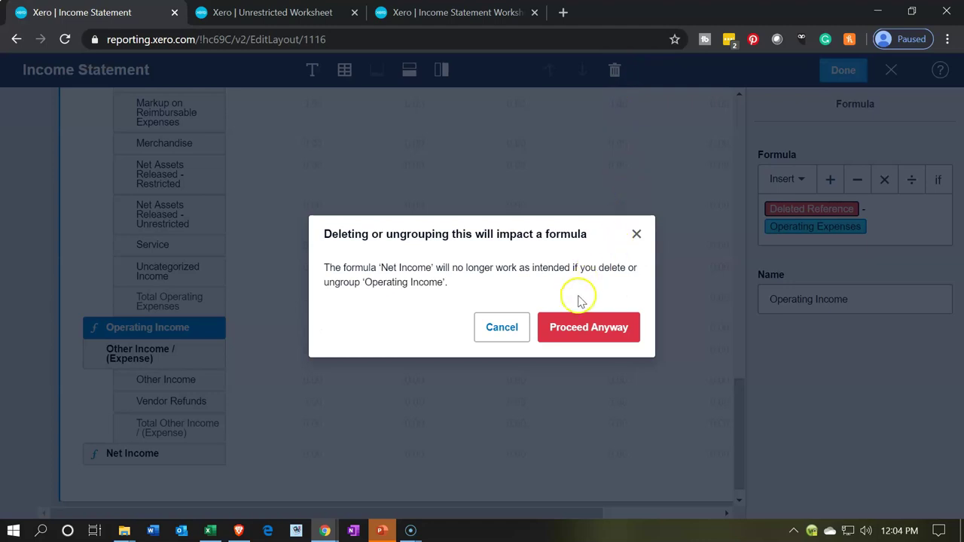
{"action": "left_click", "coordinate": [565, 332]}
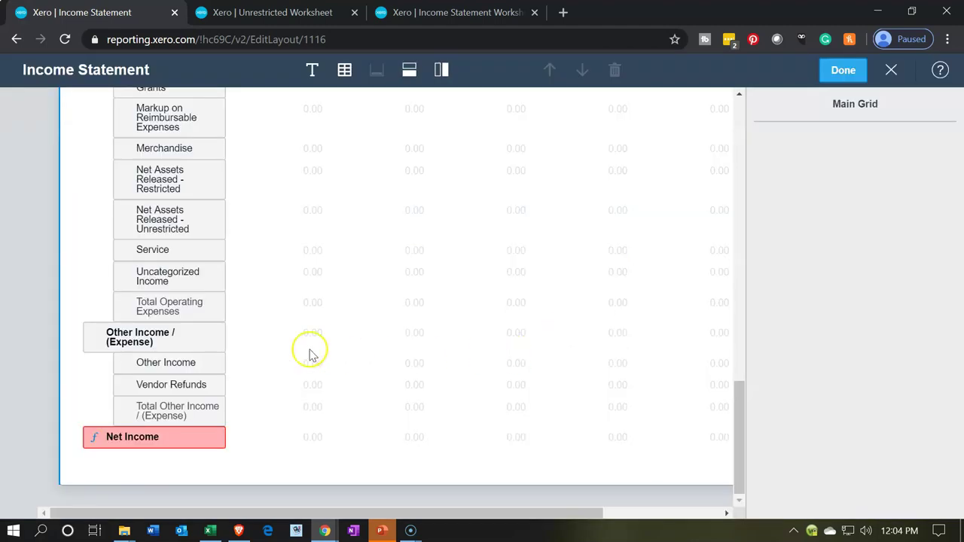
Delete the Other Income / (Expense) group from the layout, moving its rows to Operating Expenses
{"action": "left_click", "coordinate": [150, 339]}
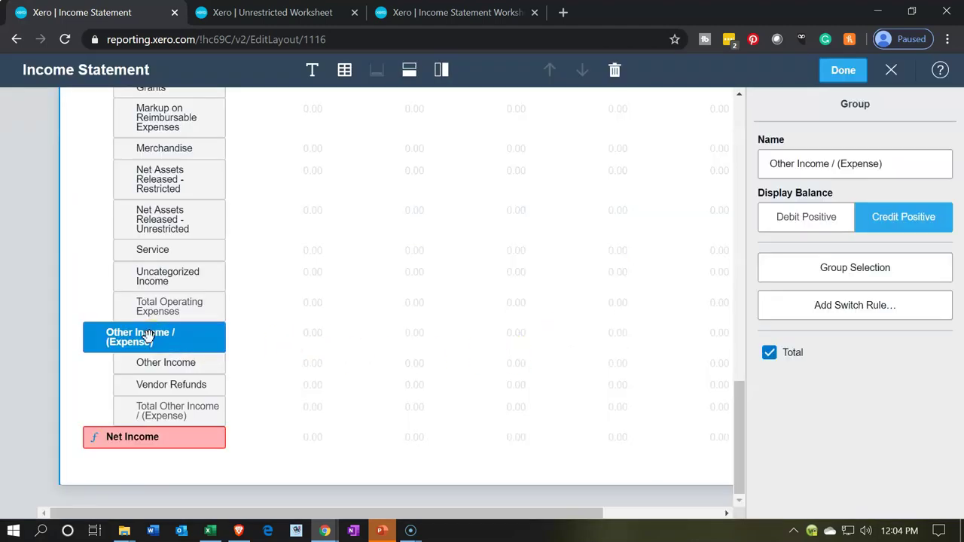
{"action": "left_click", "coordinate": [612, 73]}
{"action": "left_click", "coordinate": [578, 329]}
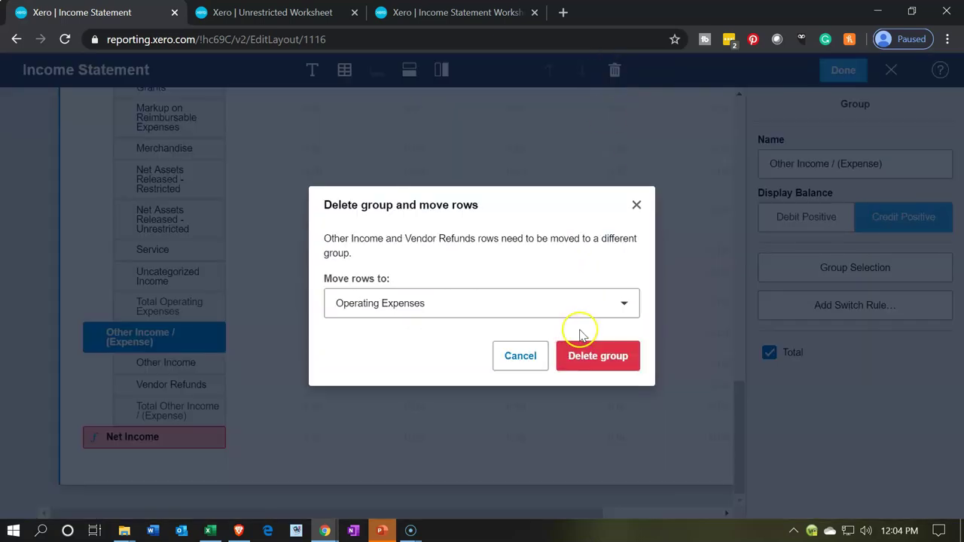
{"action": "left_click", "coordinate": [591, 357]}
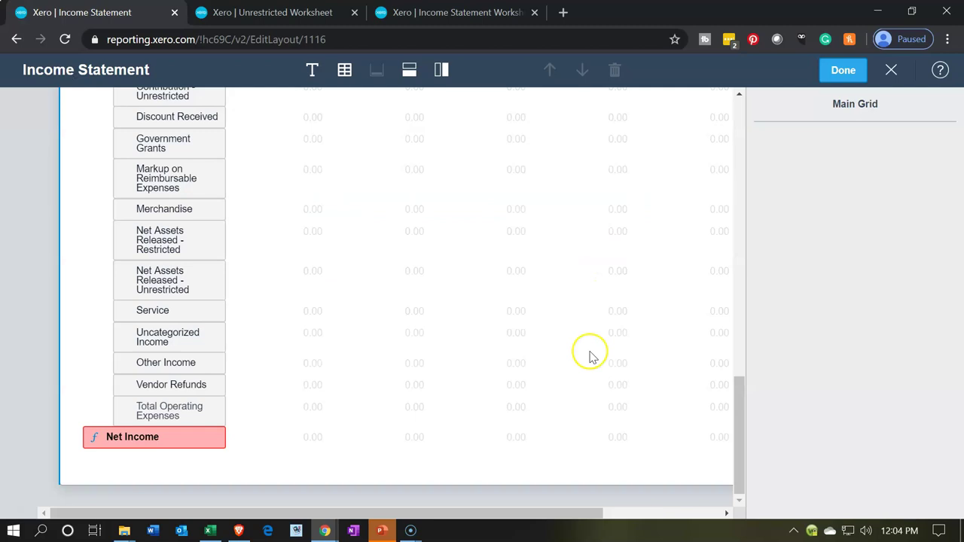
Delete the Net Income formula row and finish editing the layout to return to the report
{"action": "left_click", "coordinate": [169, 442]}
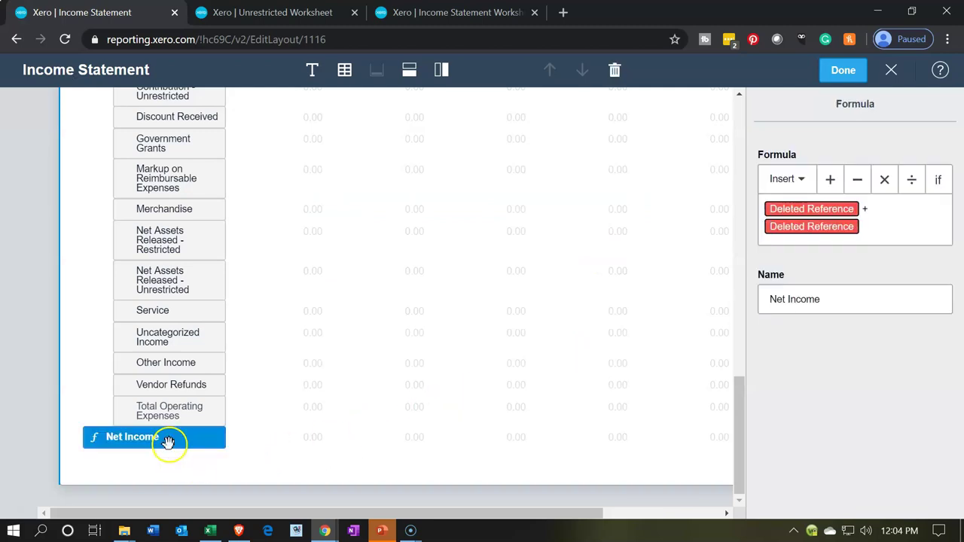
{"action": "left_click", "coordinate": [616, 70]}
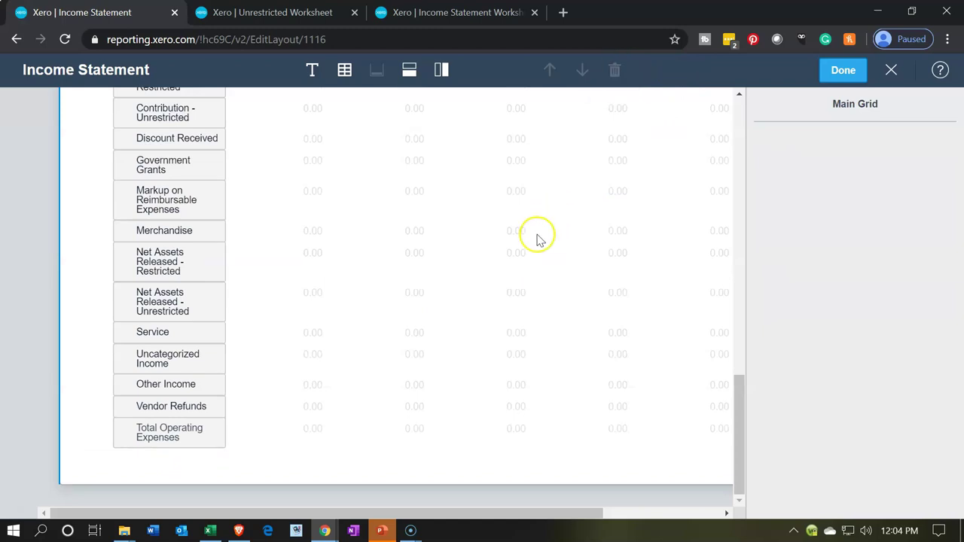
{"action": "scroll", "coordinate": [419, 323], "scroll_direction": "up", "scroll_amount": 10}
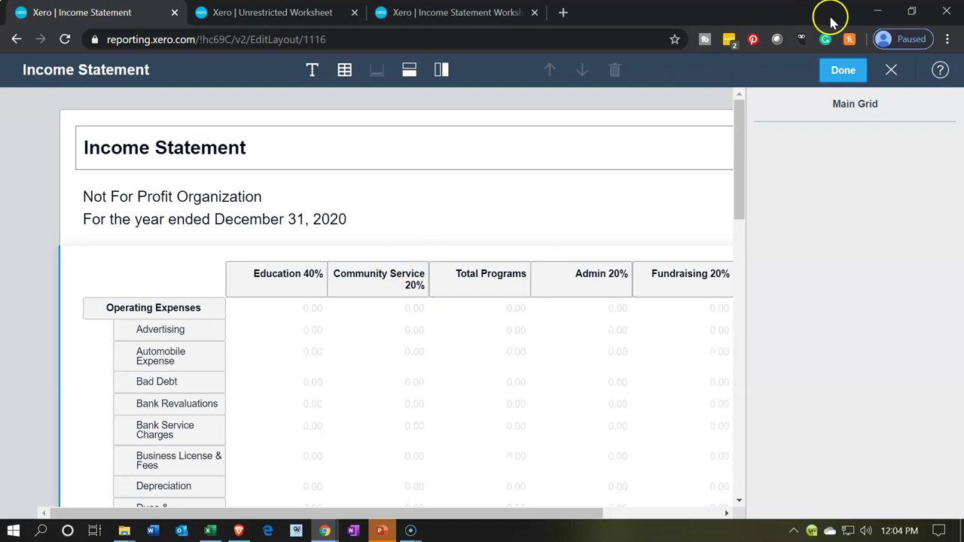
{"action": "left_click", "coordinate": [842, 73]}
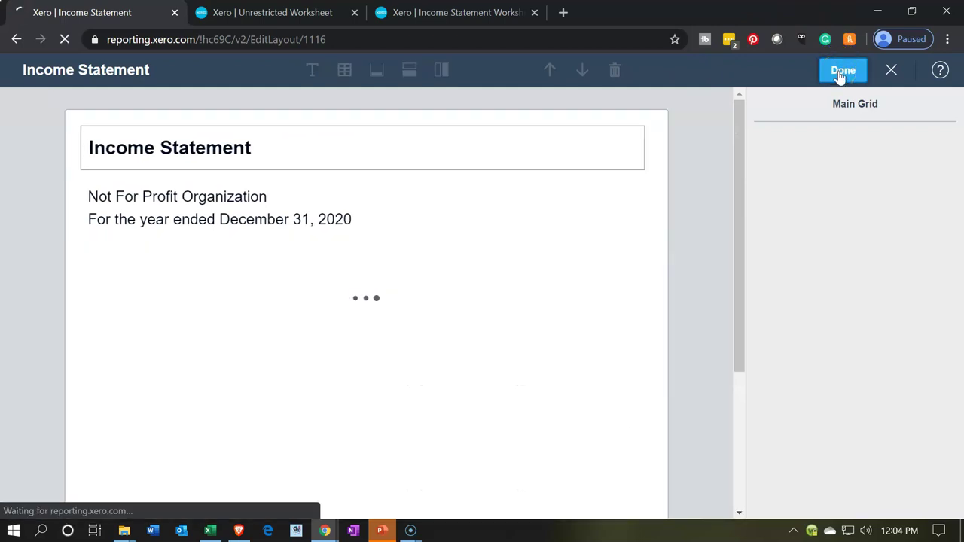
{"action": "scroll", "coordinate": [129, 340], "scroll_direction": "down", "scroll_amount": 3}
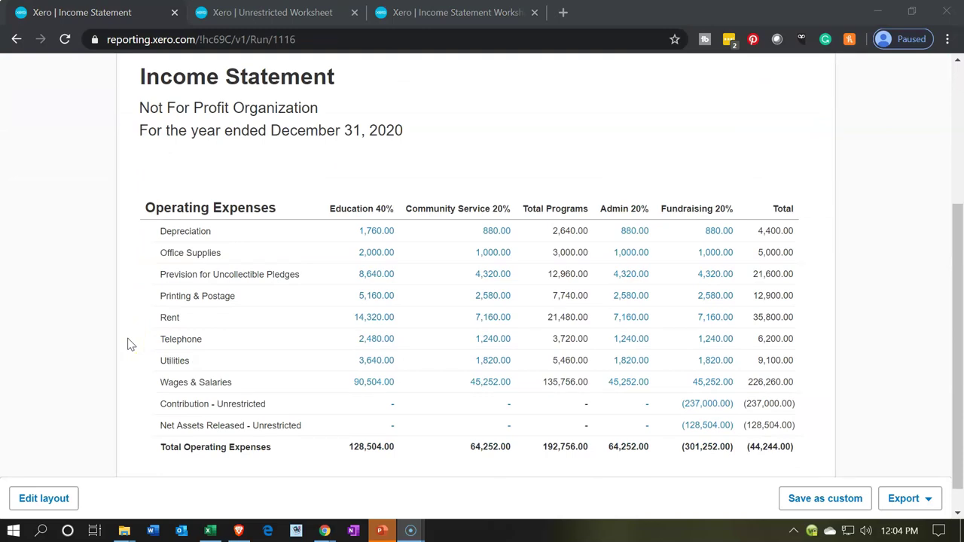
Change the report title to "Expenses by Nature and Function"
{"action": "scroll", "coordinate": [129, 344], "scroll_direction": "up", "scroll_amount": 1}
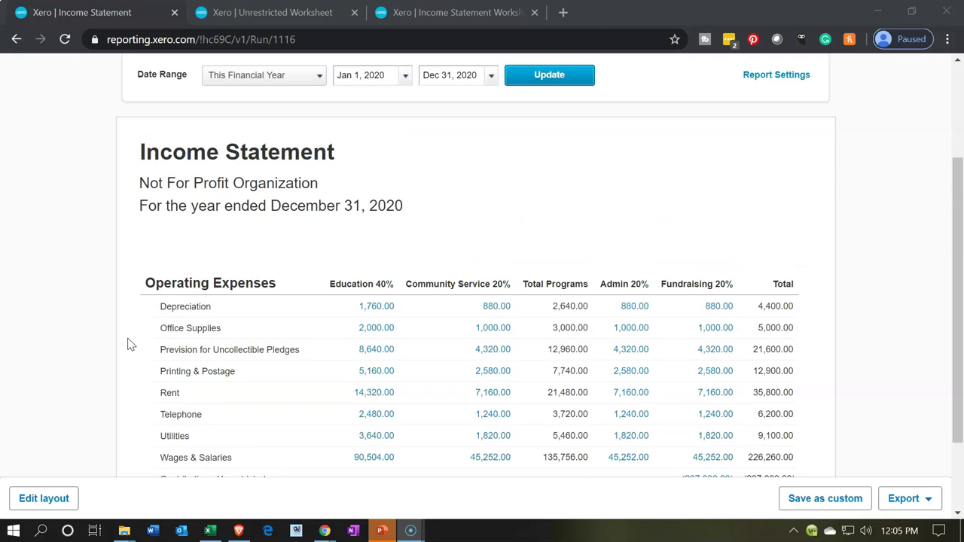
{"action": "scroll", "coordinate": [129, 344], "scroll_direction": "down", "scroll_amount": 1}
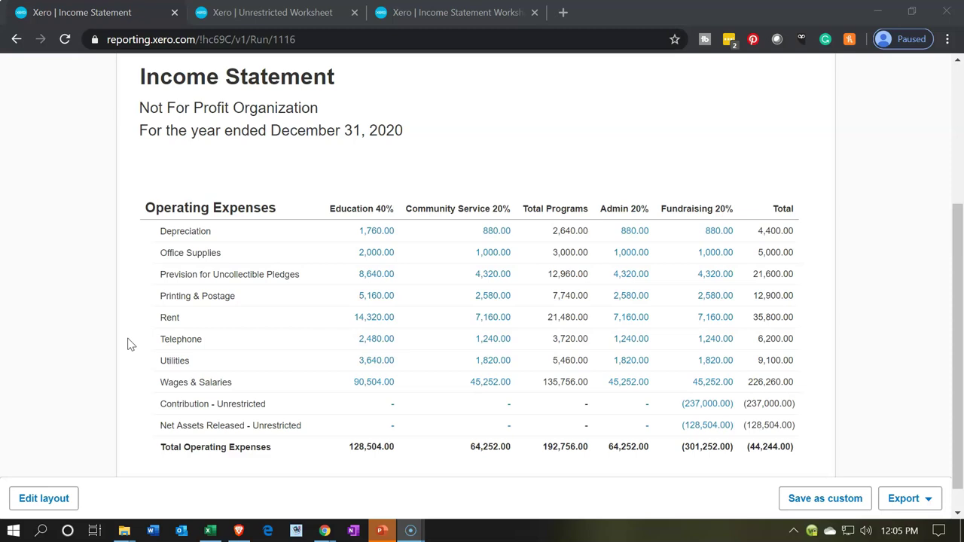
{"action": "scroll", "coordinate": [129, 345], "scroll_direction": "up", "scroll_amount": 1}
{"action": "left_click", "coordinate": [265, 233]}
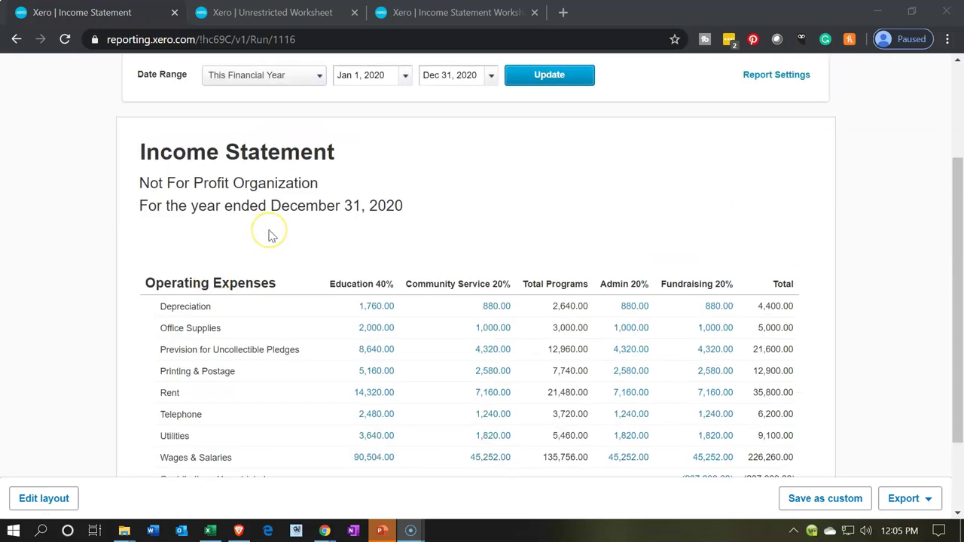
{"action": "left_click_drag", "start_coordinate": [336, 153], "coordinate": [138, 153]}
{"action": "type", "text": "Expenses by Nature and Function"}
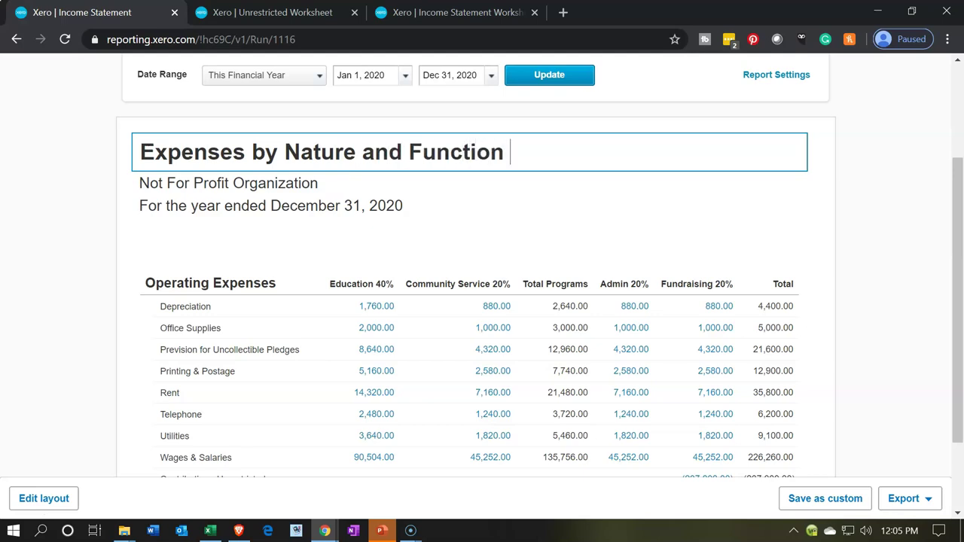
{"action": "left_click", "coordinate": [22, 206]}
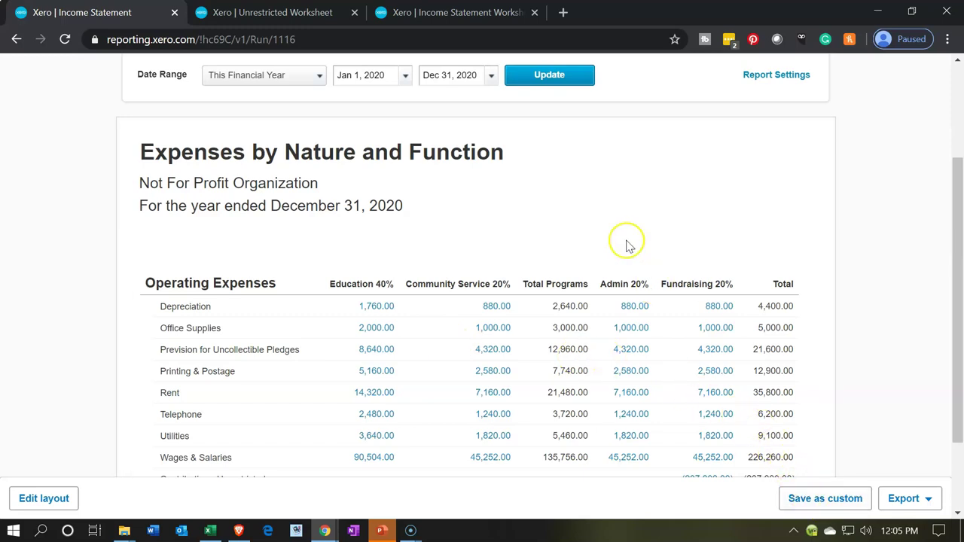
Copy the report's title and save the report as a custom report named "Expenses by Nature and Function", without making it the default
{"action": "left_click", "coordinate": [537, 165]}
{"action": "left_click_drag", "start_coordinate": [535, 161], "coordinate": [129, 121]}
{"action": "key", "text": "ctrl+c"}
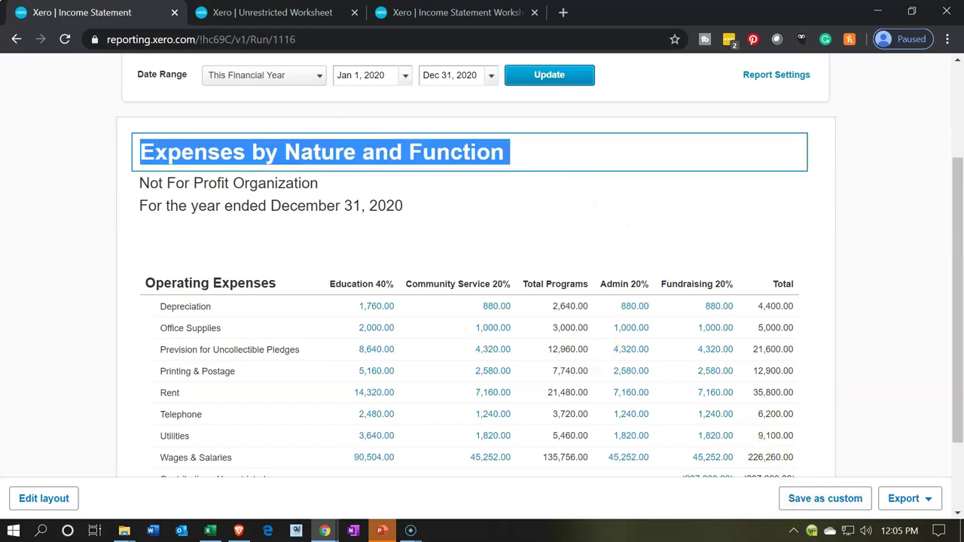
{"action": "left_click", "coordinate": [19, 212]}
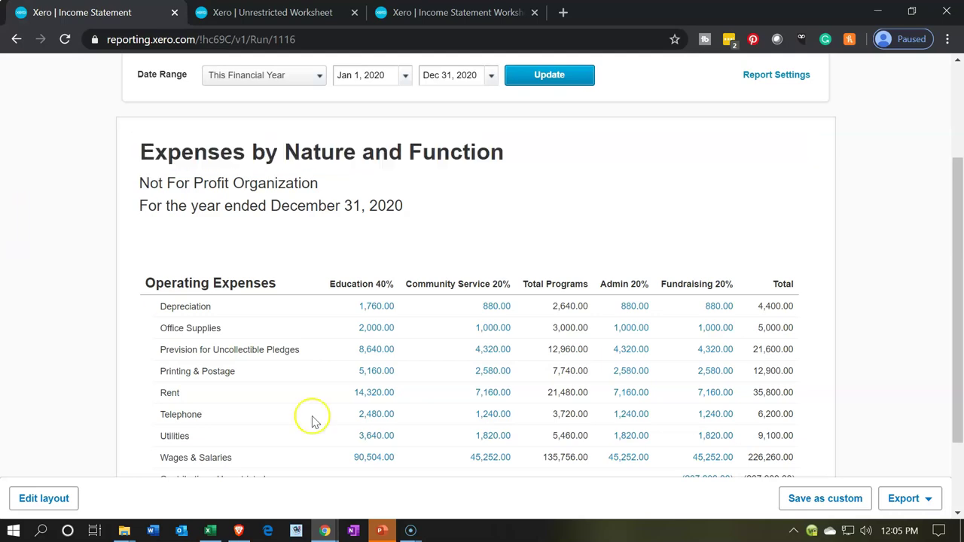
{"action": "left_click", "coordinate": [800, 497]}
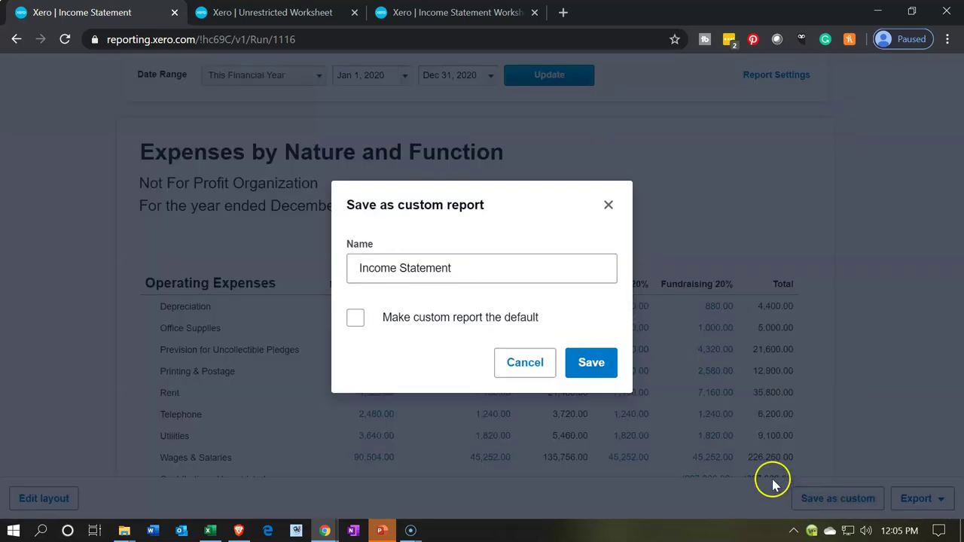
{"action": "left_click_drag", "start_coordinate": [489, 263], "coordinate": [204, 258]}
{"action": "key", "text": "ctrl+v"}
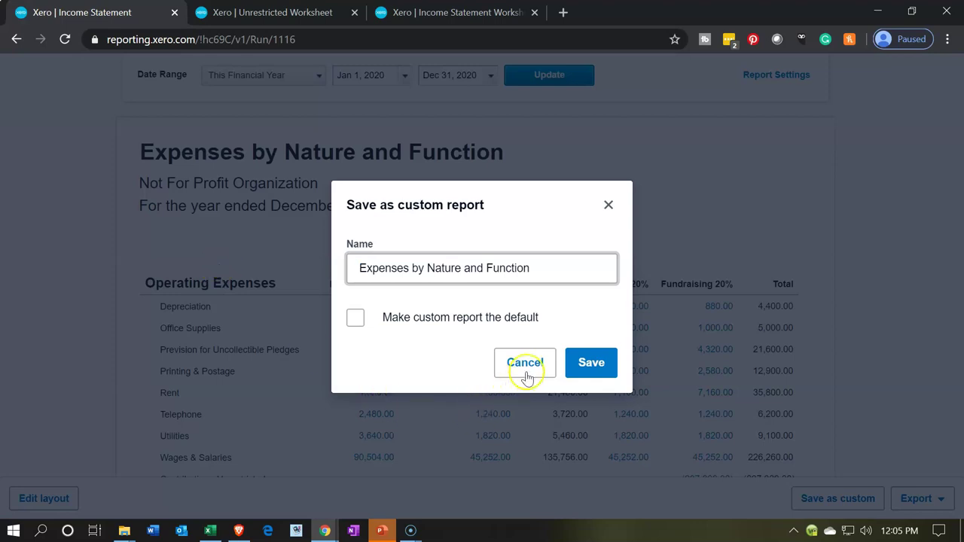
{"action": "left_click", "coordinate": [581, 371]}
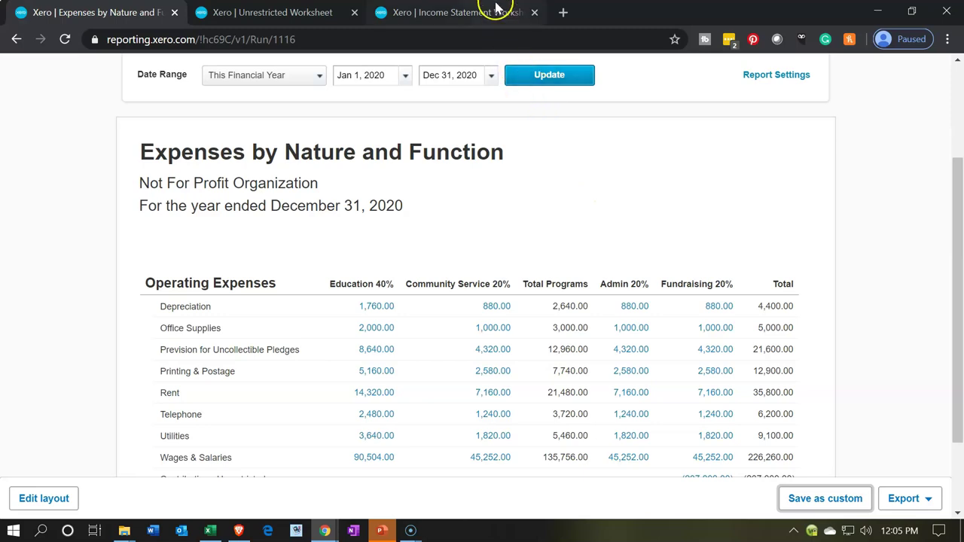
From the open Income Statement Worksheet, go to the custom reports list and check for the newly saved Expenses by Nature and Function report
{"action": "left_click", "coordinate": [476, 10]}
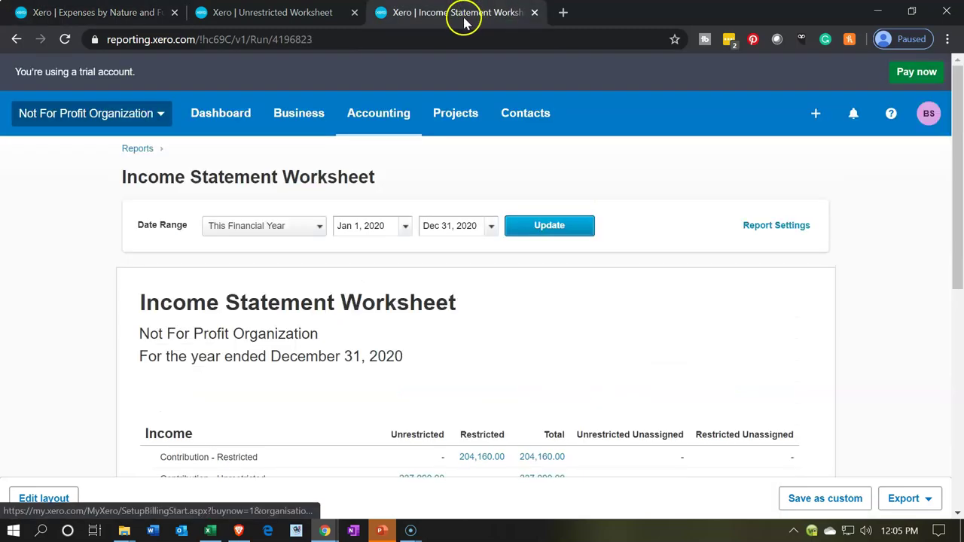
{"action": "left_click", "coordinate": [375, 113]}
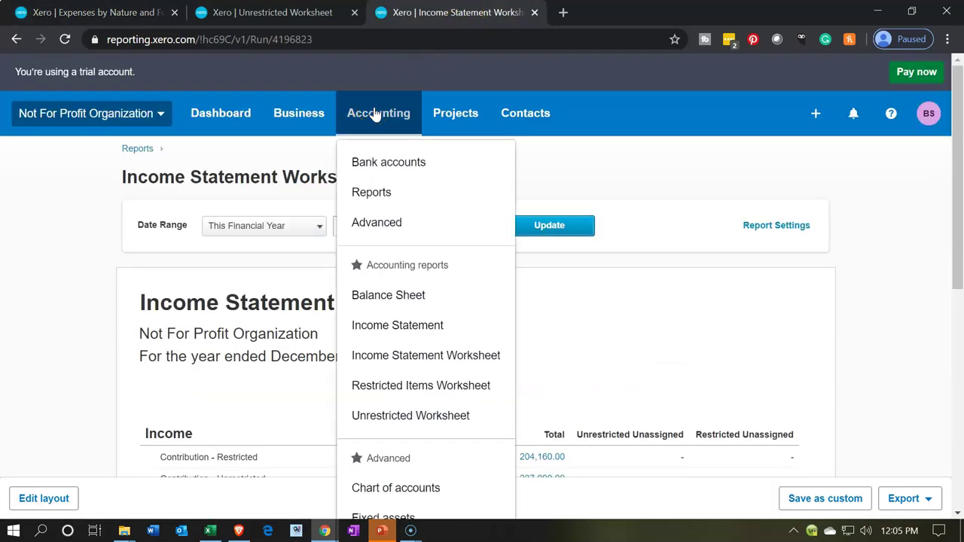
{"action": "left_click", "coordinate": [384, 197]}
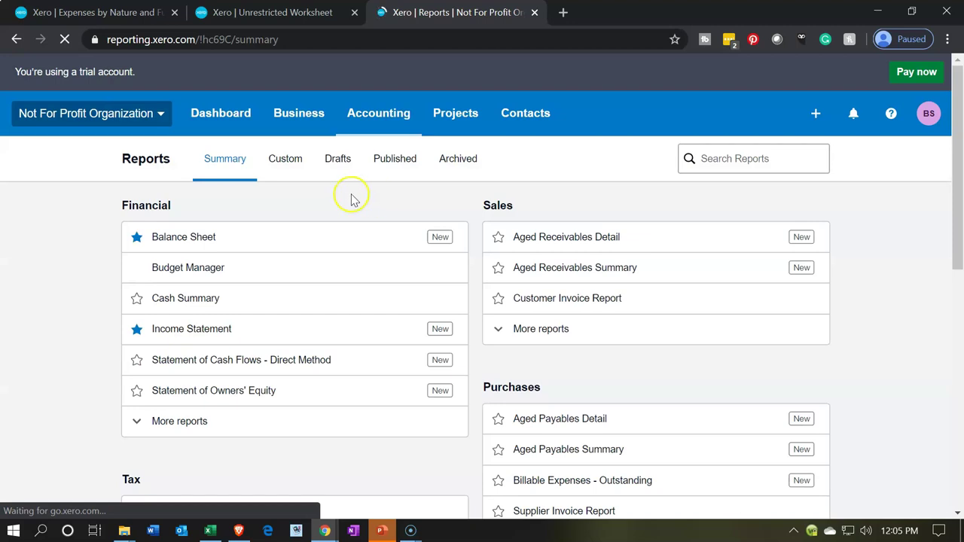
{"action": "left_click", "coordinate": [305, 168]}
{"action": "left_click", "coordinate": [305, 167]}
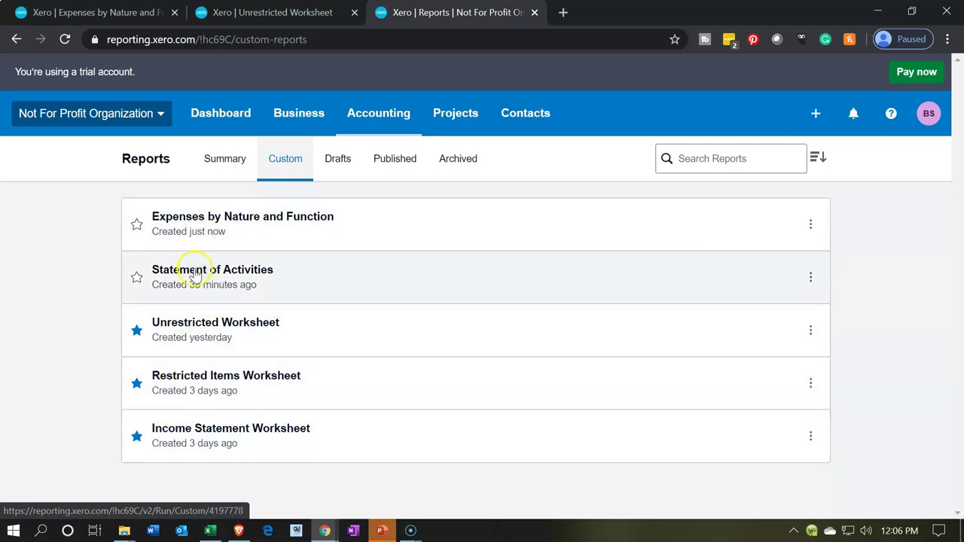
{"action": "left_click", "coordinate": [167, 245]}
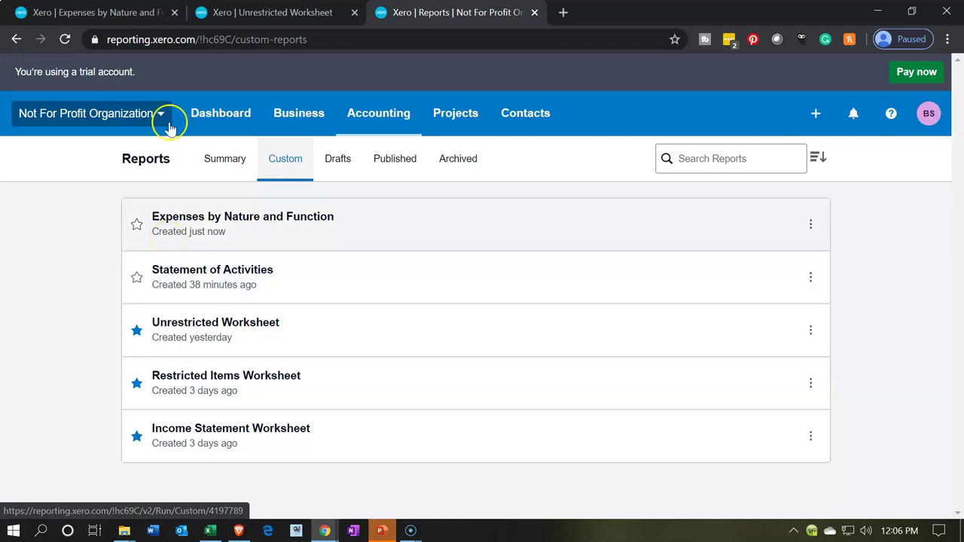
Return to the open Expenses by Nature and Function report and export it as a PDF
{"action": "left_click", "coordinate": [138, 15]}
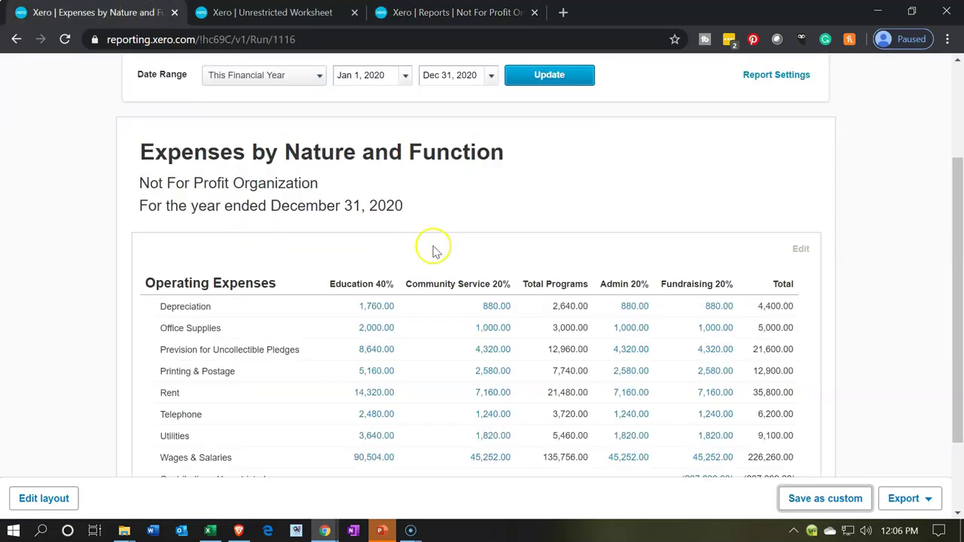
{"action": "left_click", "coordinate": [937, 495]}
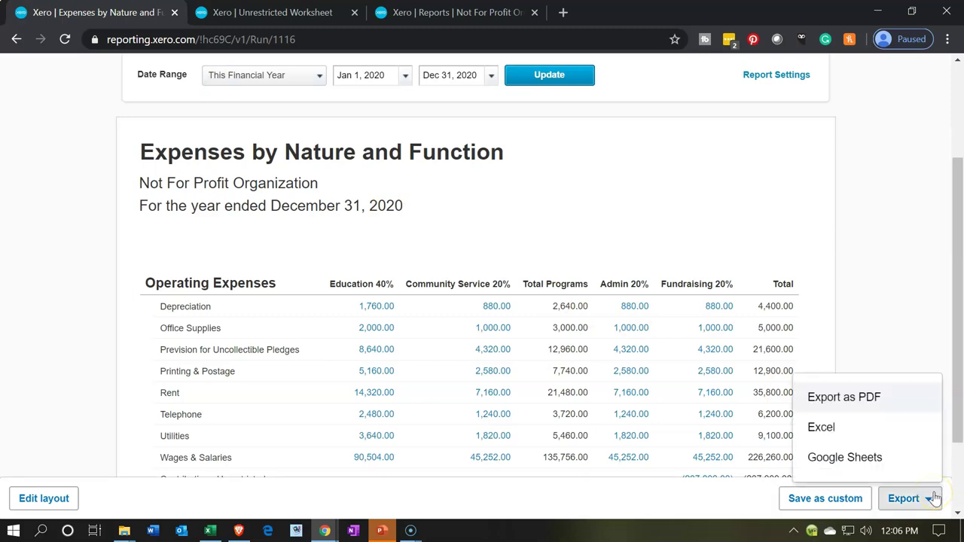
{"action": "left_click", "coordinate": [879, 397]}
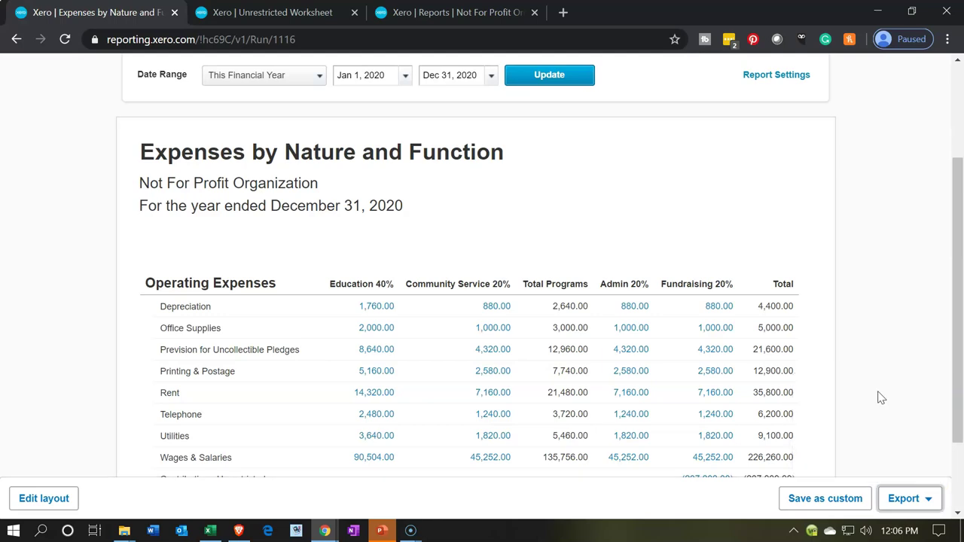
Shrink the browser window beside File Explorer and place the downloaded report PDF in the Xero NFP folder
{"action": "left_click", "coordinate": [911, 12]}
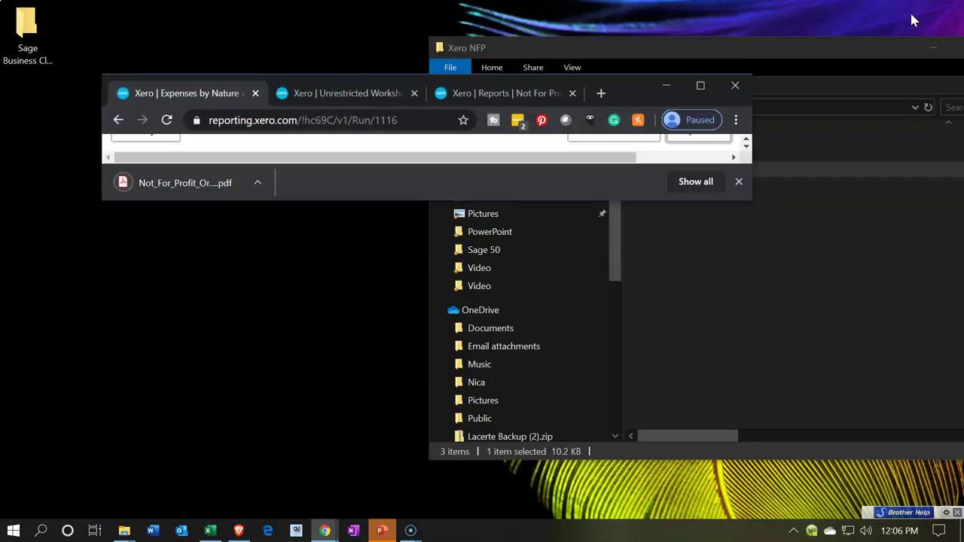
{"action": "left_click_drag", "start_coordinate": [589, 92], "coordinate": [468, 97]}
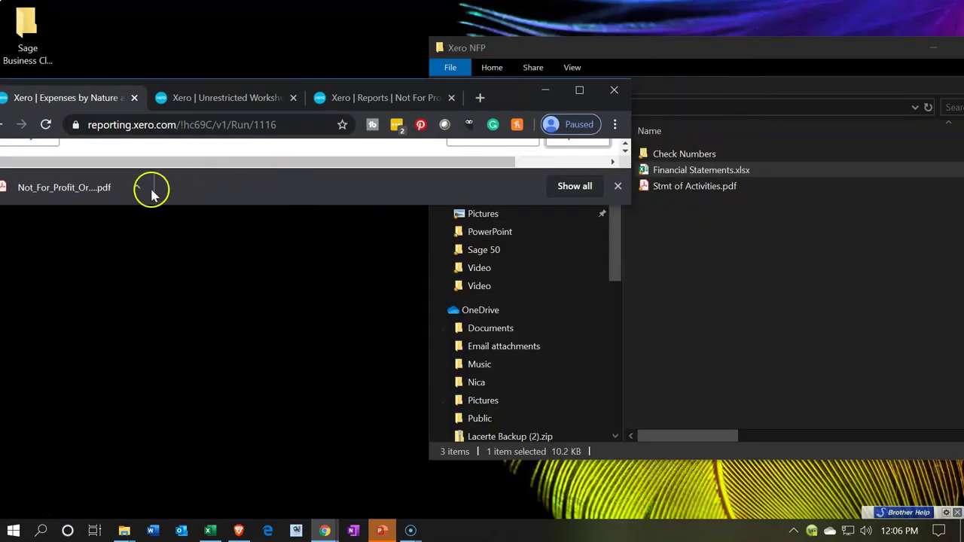
{"action": "left_click_drag", "start_coordinate": [133, 241], "coordinate": [700, 291]}
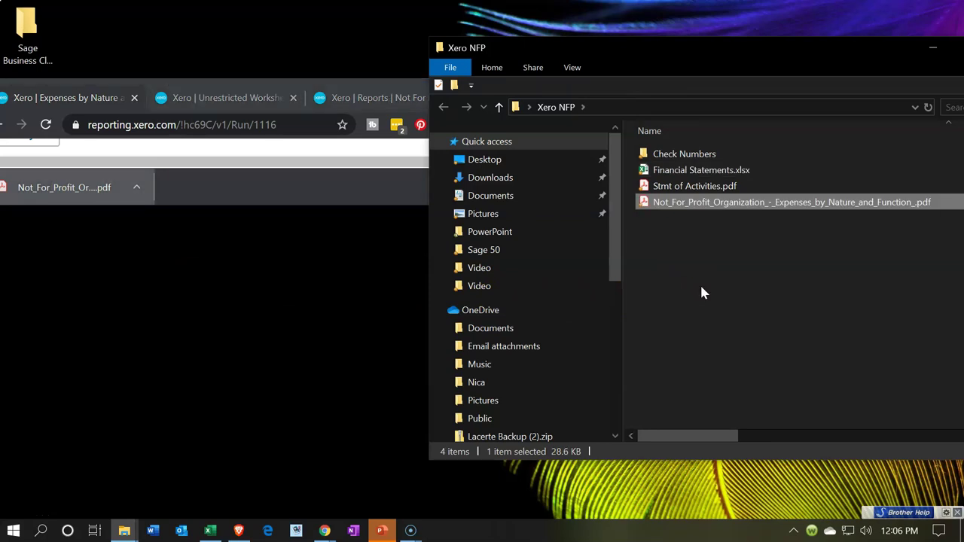
Maximize the browser window and export the Expenses by Nature and Function report to Excel
{"action": "left_click", "coordinate": [320, 194]}
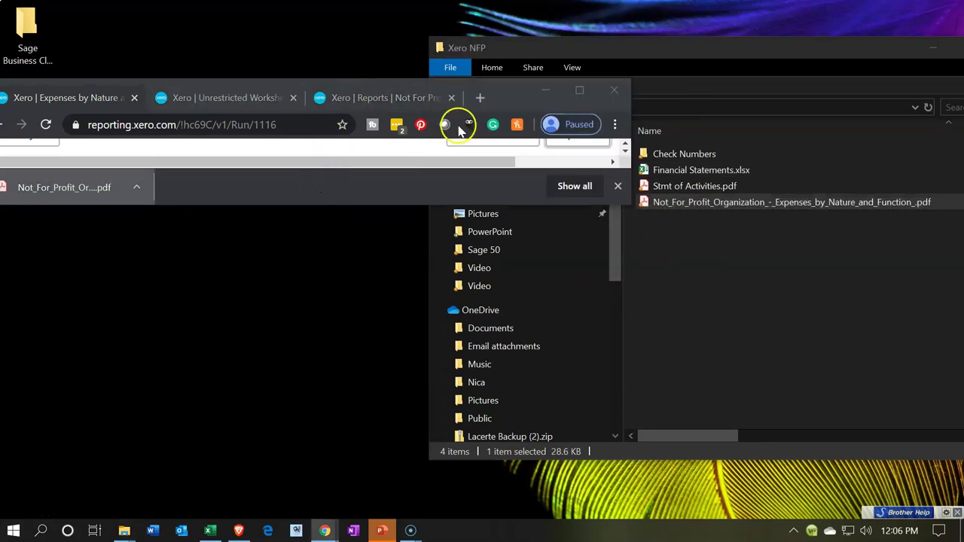
{"action": "left_click", "coordinate": [577, 92]}
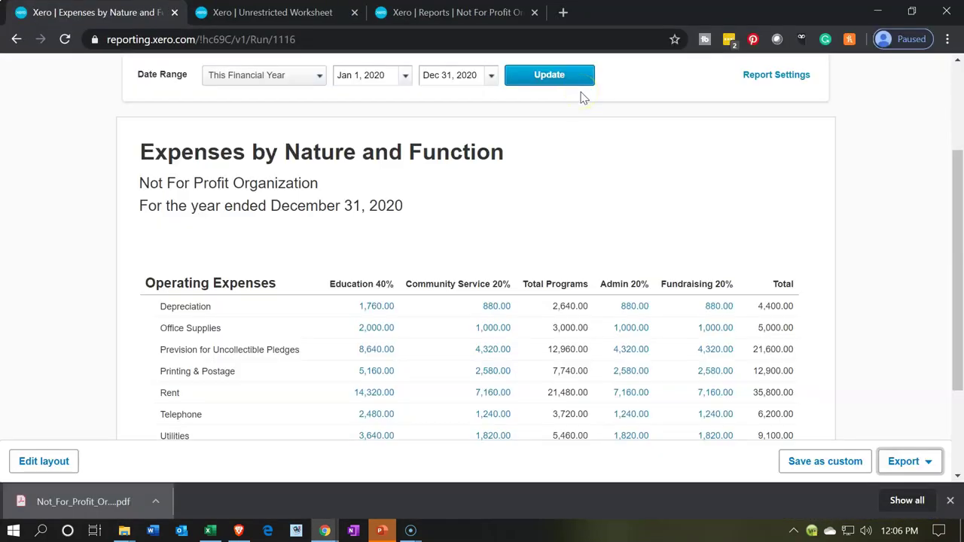
{"action": "left_click", "coordinate": [894, 462]}
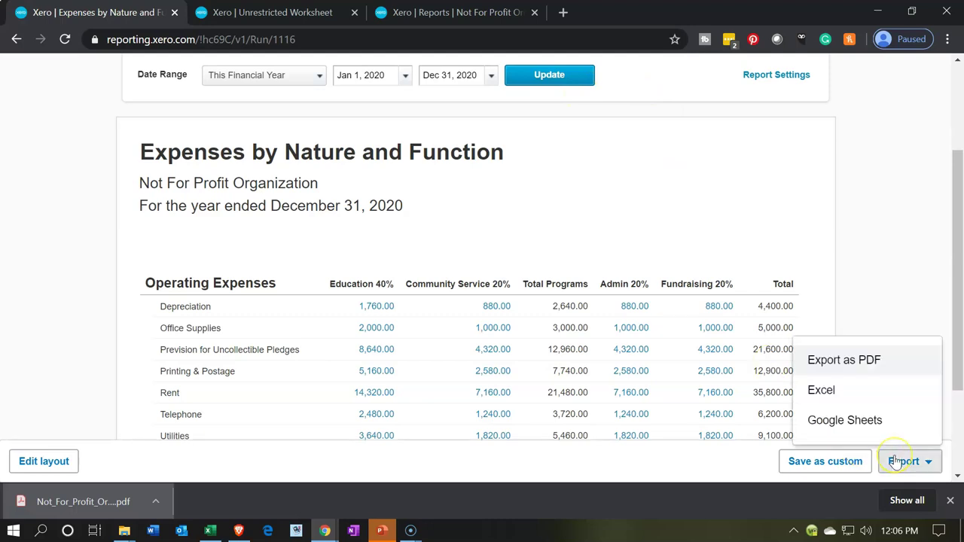
{"action": "left_click", "coordinate": [853, 402]}
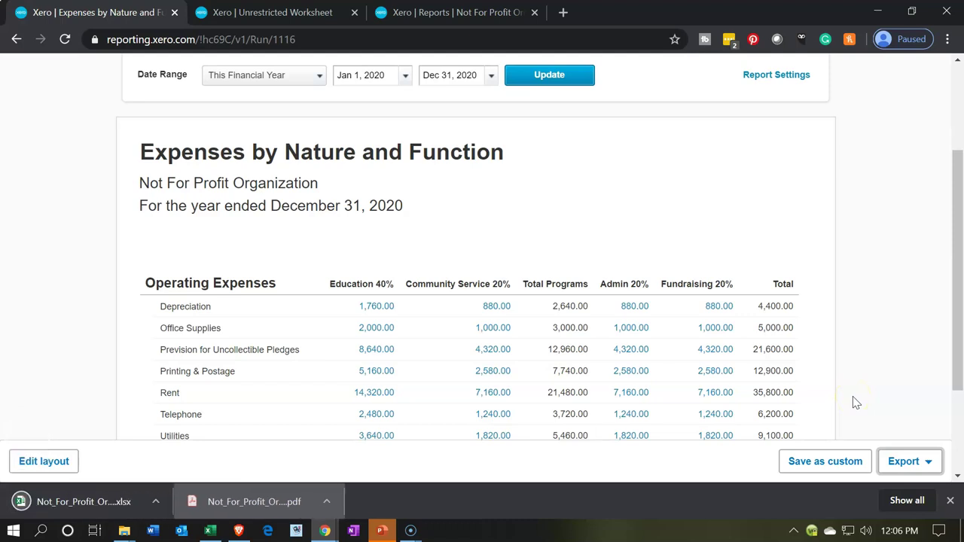
Open the downloaded Expenses by Nature and Function workbook, enable editing, and copy the entire worksheet
{"action": "left_click", "coordinate": [130, 504]}
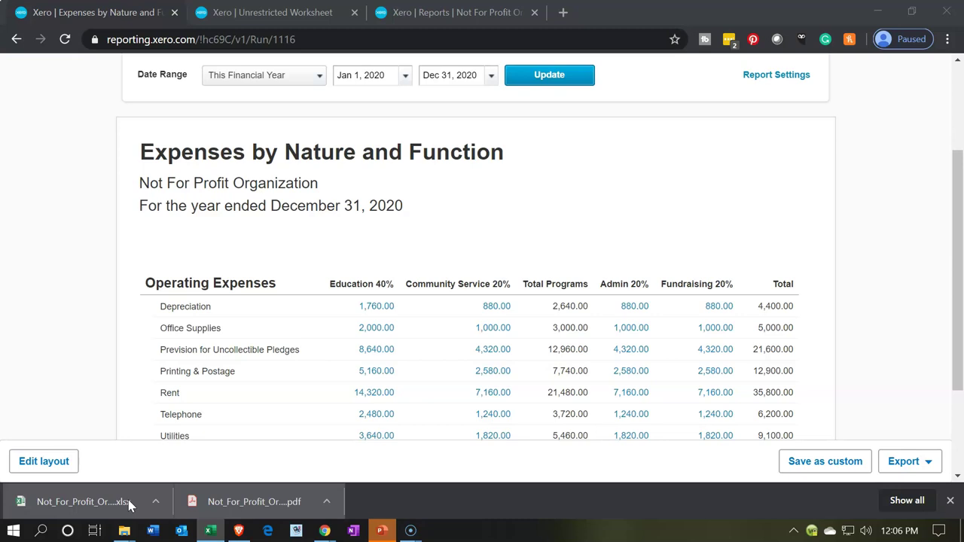
{"action": "left_click", "coordinate": [128, 503]}
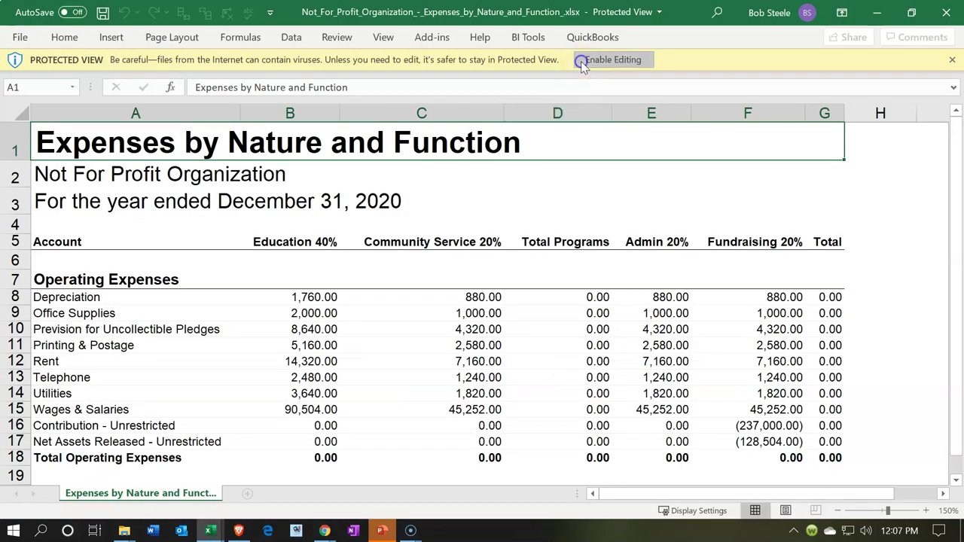
{"action": "left_click", "coordinate": [607, 59]}
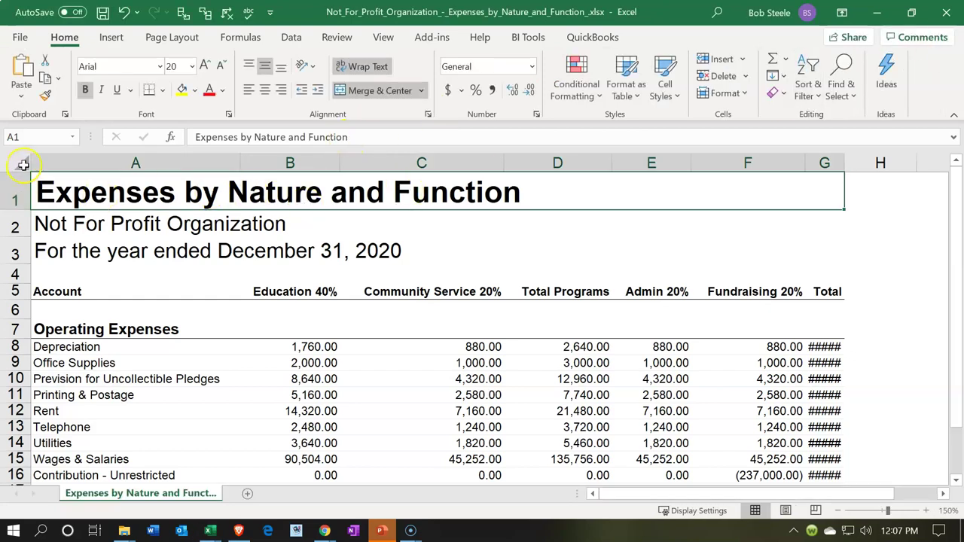
{"action": "left_click", "coordinate": [23, 162]}
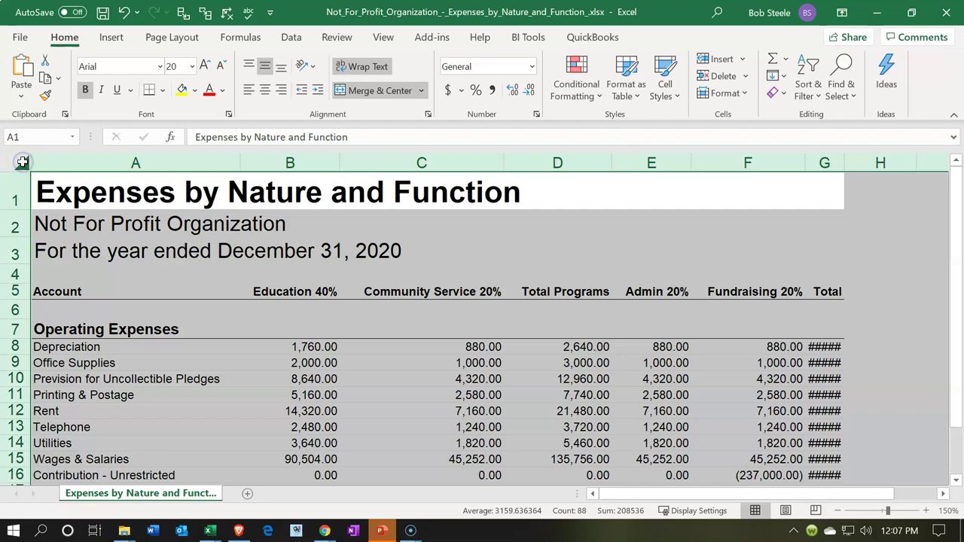
{"action": "right_click", "coordinate": [154, 366]}
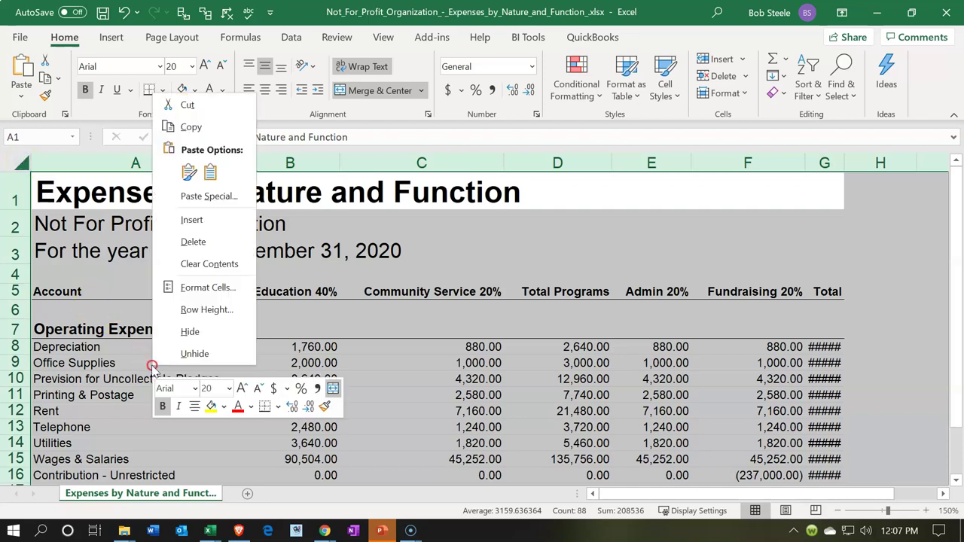
{"action": "left_click", "coordinate": [192, 130]}
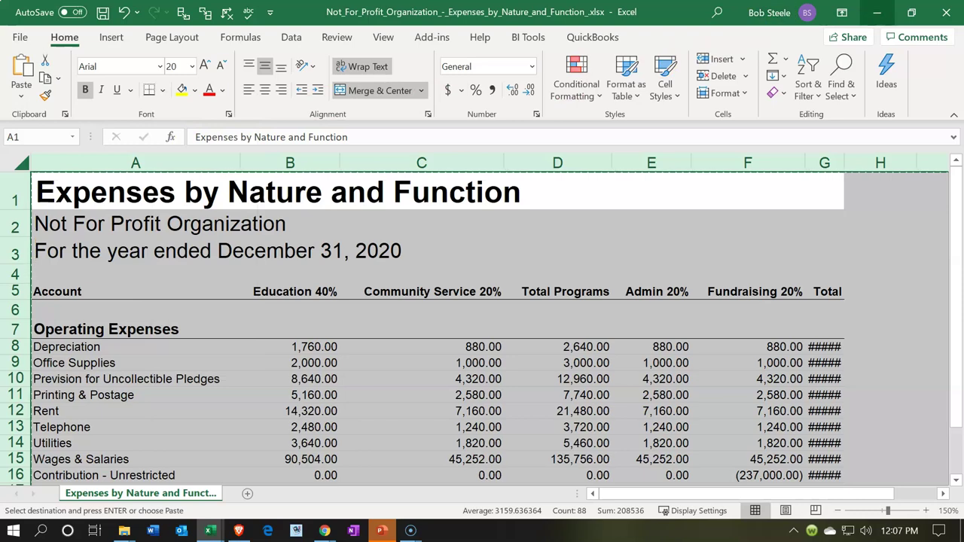
Minimize the exported workbook and the browser, and open Financial Statements.xlsx from the Xero NFP folder
{"action": "left_click", "coordinate": [877, 12]}
{"action": "left_click", "coordinate": [877, 12]}
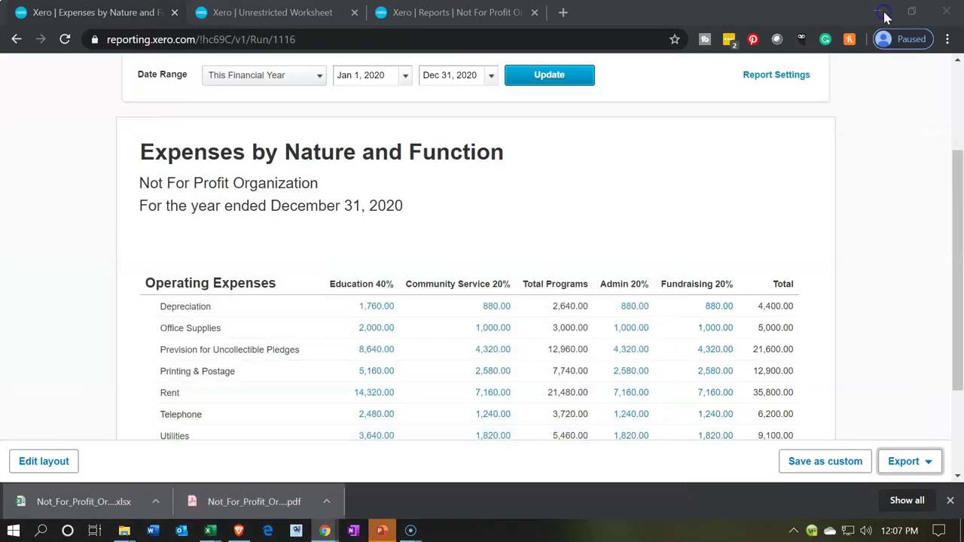
{"action": "left_click", "coordinate": [878, 8]}
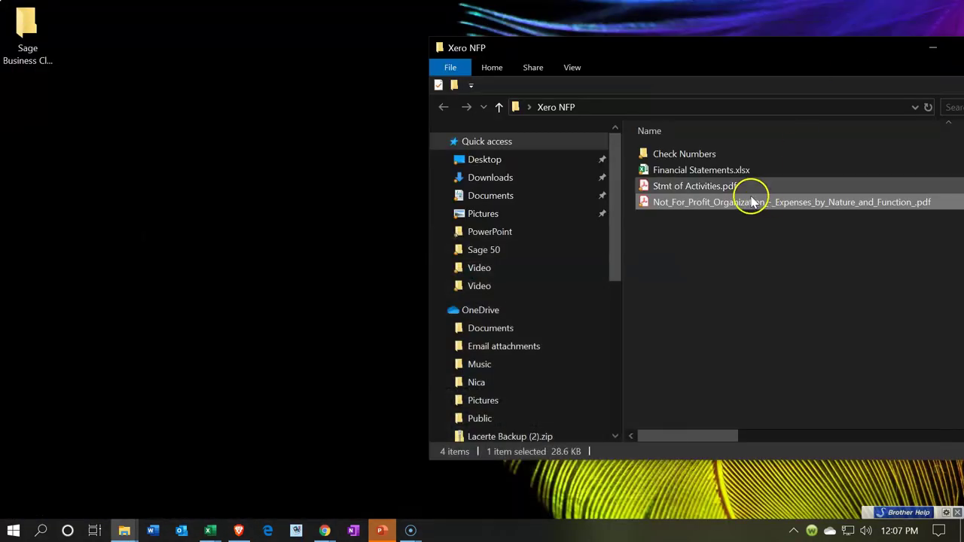
{"action": "double_click", "coordinate": [707, 173]}
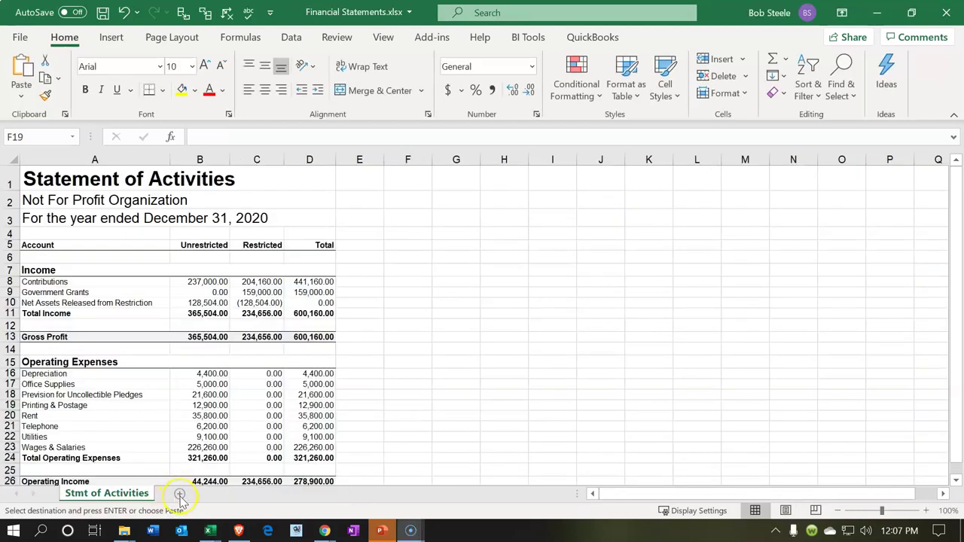
Add a new worksheet after Stmt of Activities and name it "Expenses"
{"action": "left_click", "coordinate": [179, 496]}
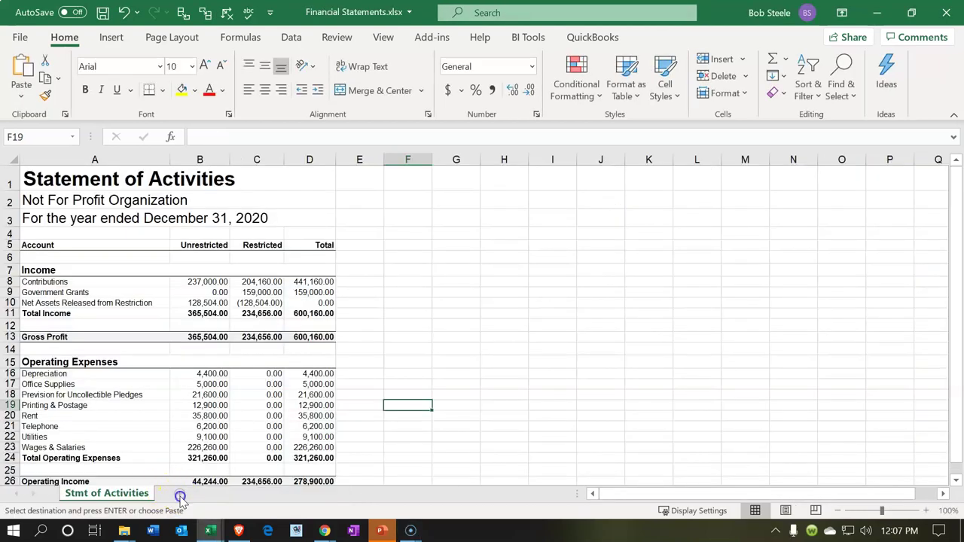
{"action": "double_click", "coordinate": [180, 494]}
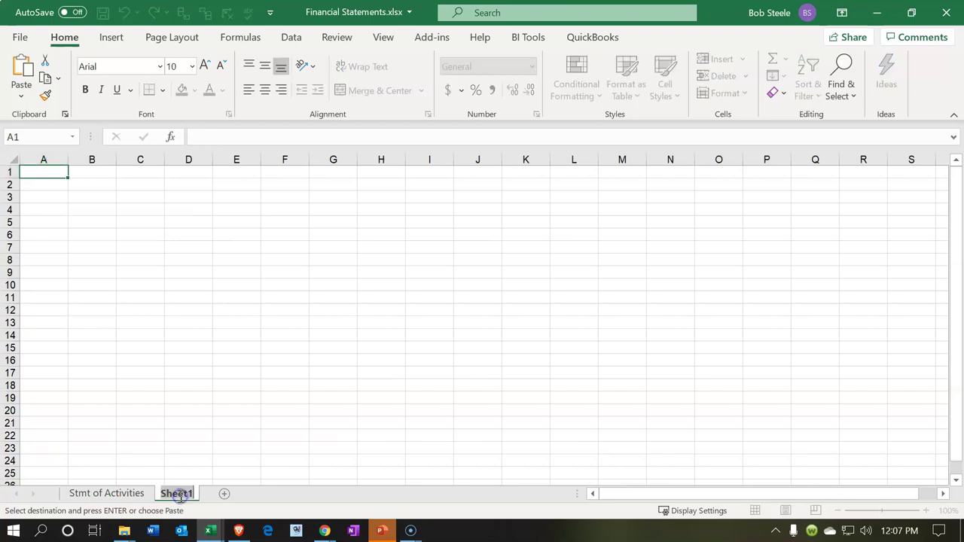
{"action": "type", "text": "Expenses"}
{"action": "left_click", "coordinate": [156, 261]}
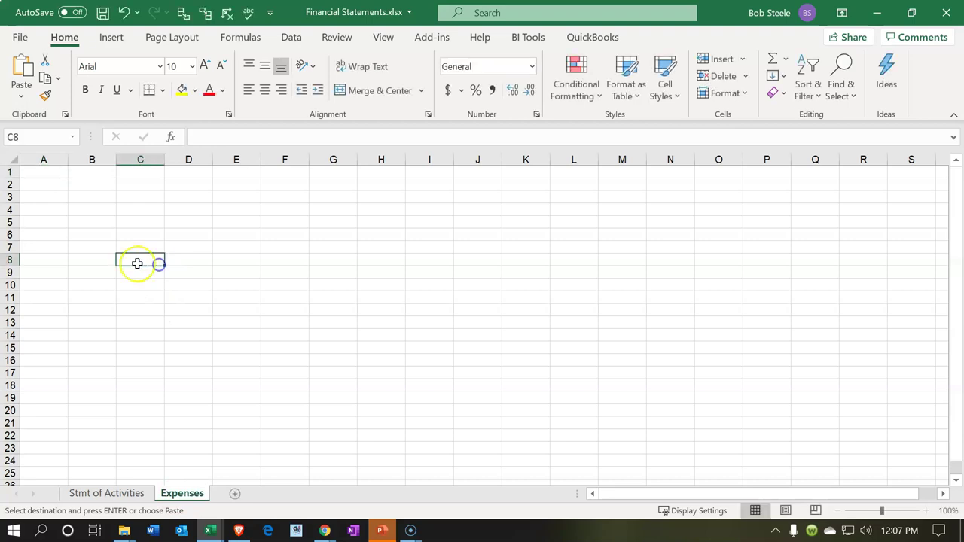
Paste the copied report into the Expenses sheet starting at cell A1
{"action": "left_click", "coordinate": [54, 171]}
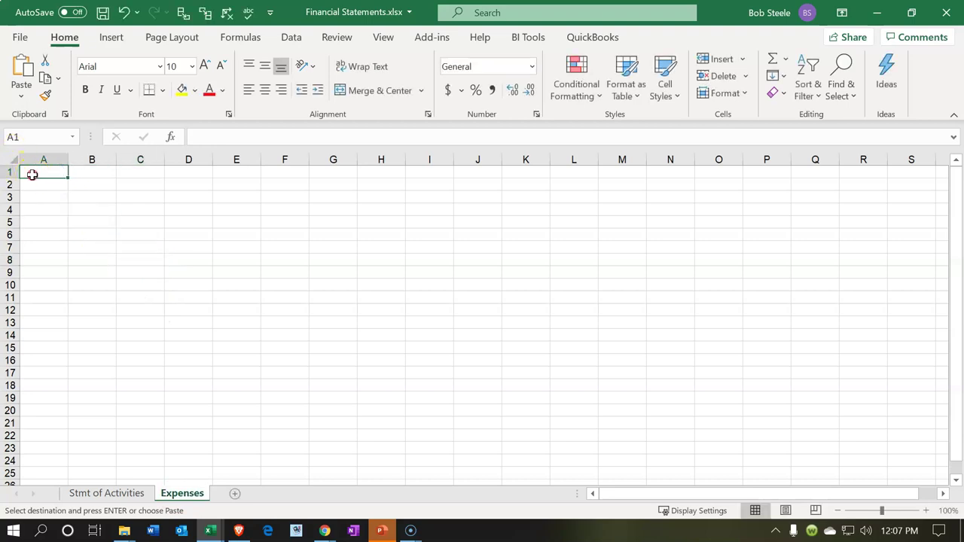
{"action": "right_click", "coordinate": [32, 174]}
{"action": "left_click", "coordinate": [70, 188]}
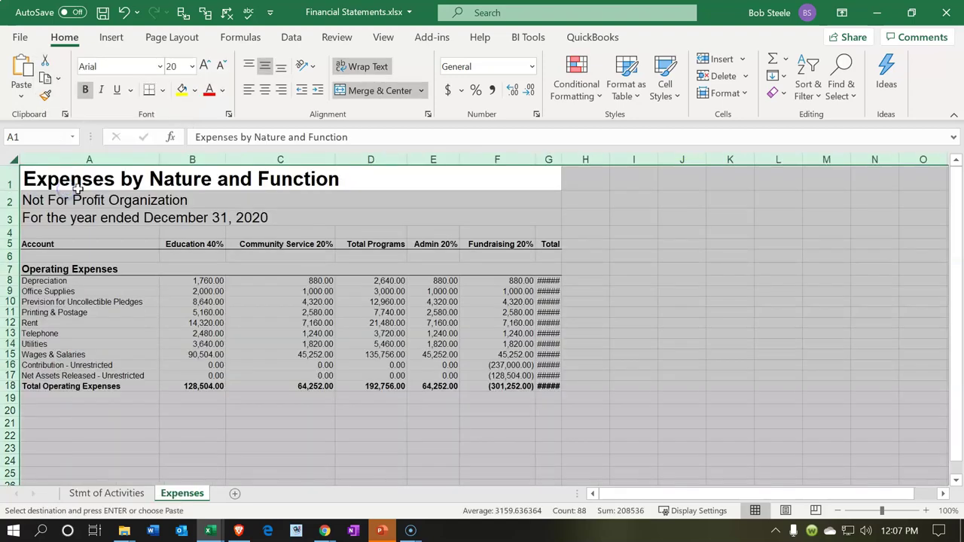
{"action": "left_click", "coordinate": [146, 268]}
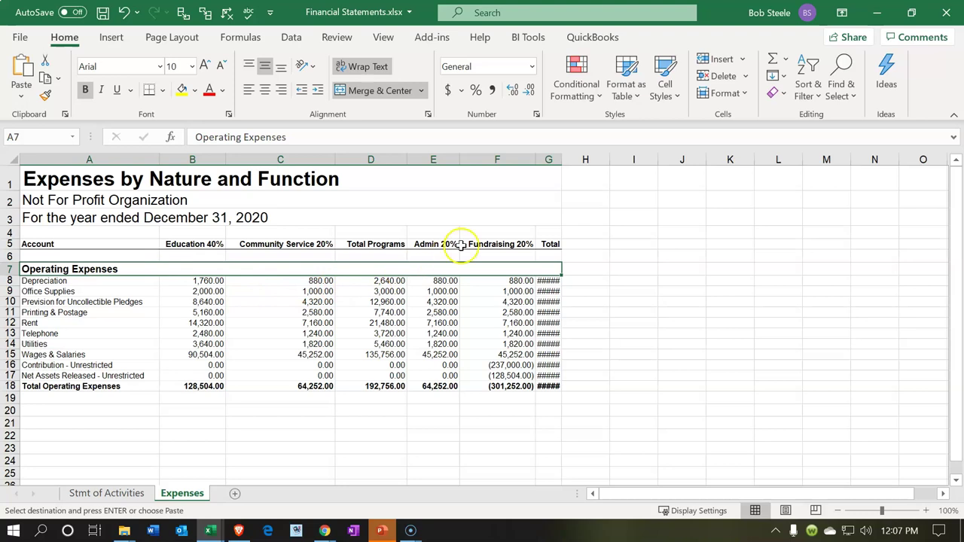
Widen the Total column G so that its amounts fit
{"action": "left_click", "coordinate": [553, 174]}
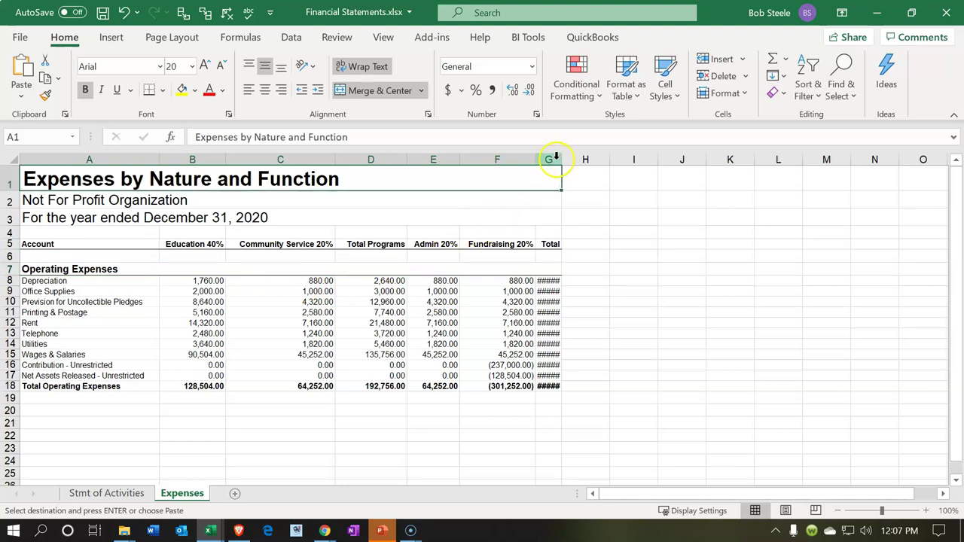
{"action": "left_click_drag", "start_coordinate": [560, 159], "coordinate": [567, 159]}
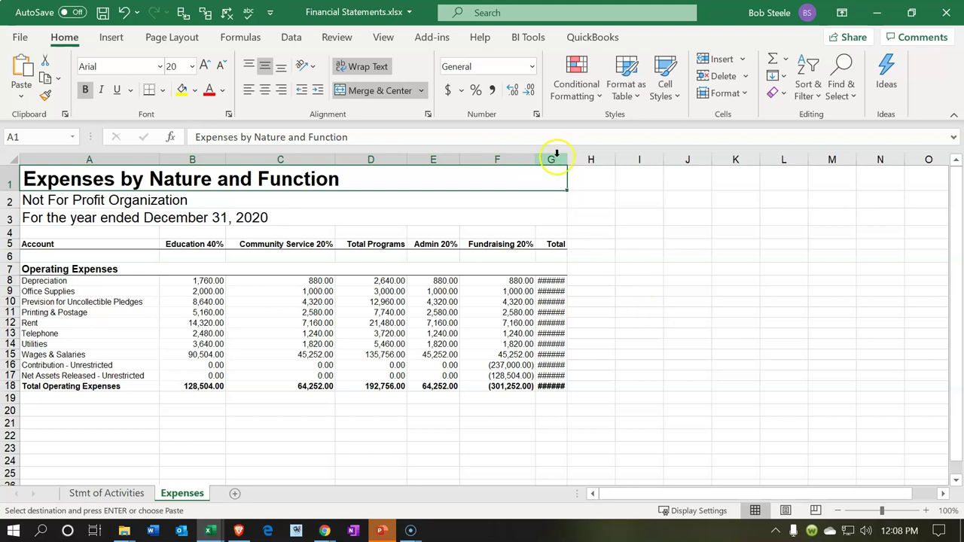
{"action": "left_click_drag", "start_coordinate": [568, 160], "coordinate": [581, 160]}
{"action": "double_click", "coordinate": [583, 161]}
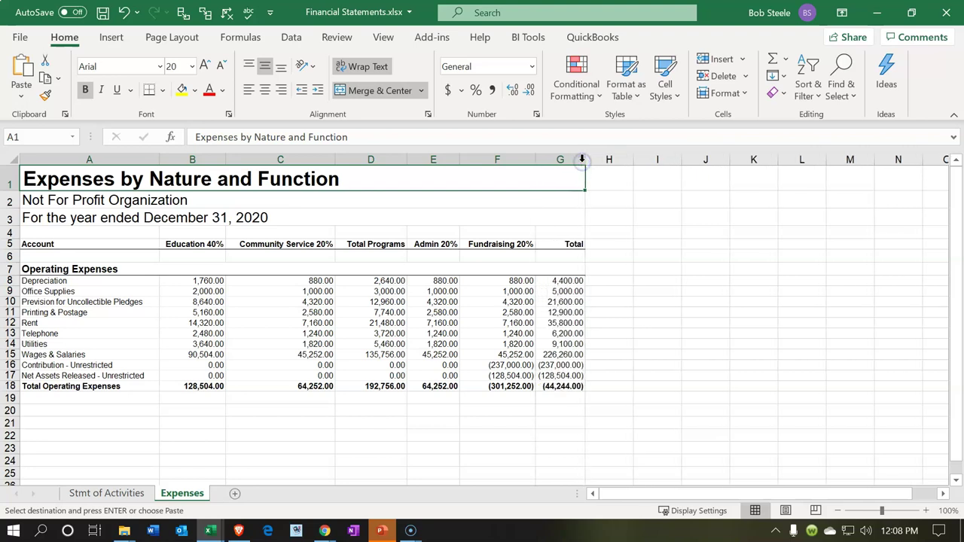
Check how the Expenses sheet splits across pages in Page Layout view, and return to Normal view
{"action": "left_click", "coordinate": [786, 511]}
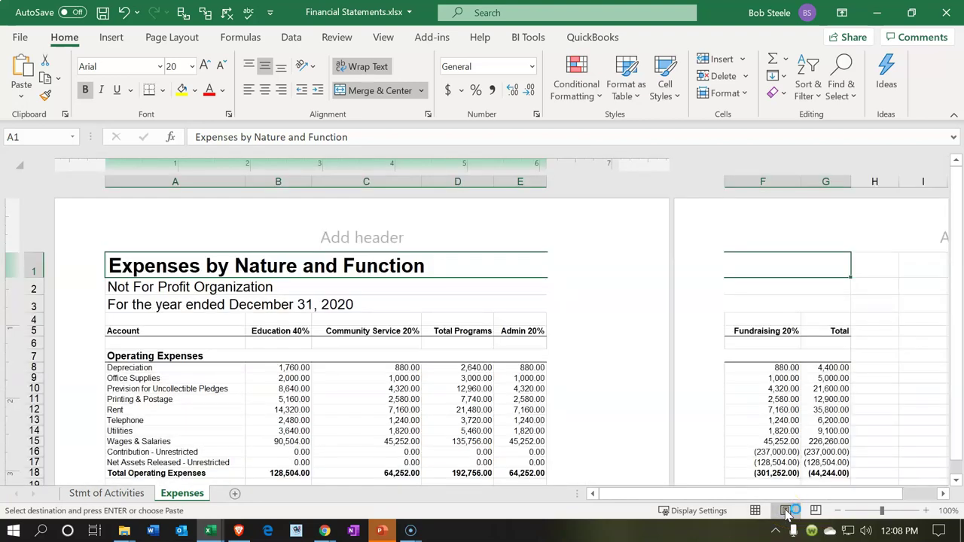
{"action": "left_click", "coordinate": [758, 512]}
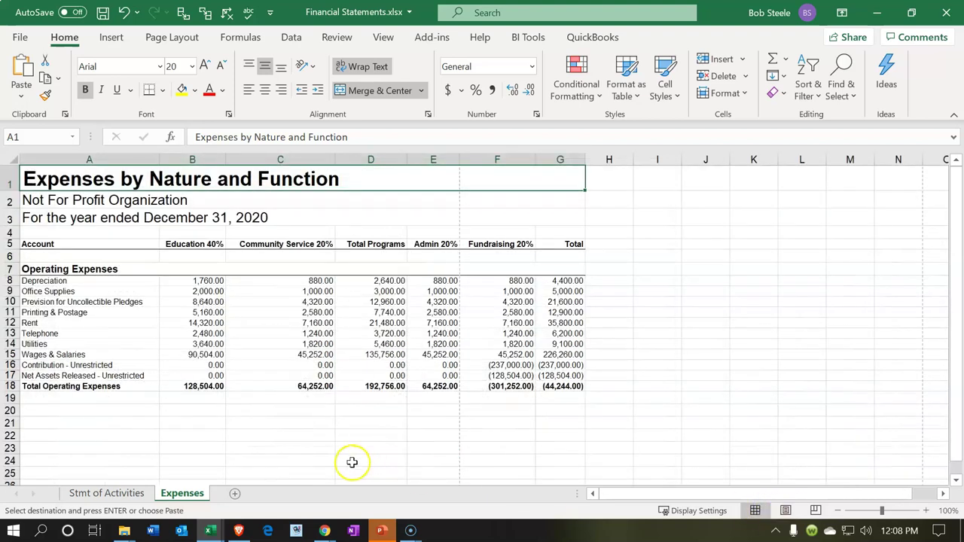
{"action": "left_click", "coordinate": [269, 303]}
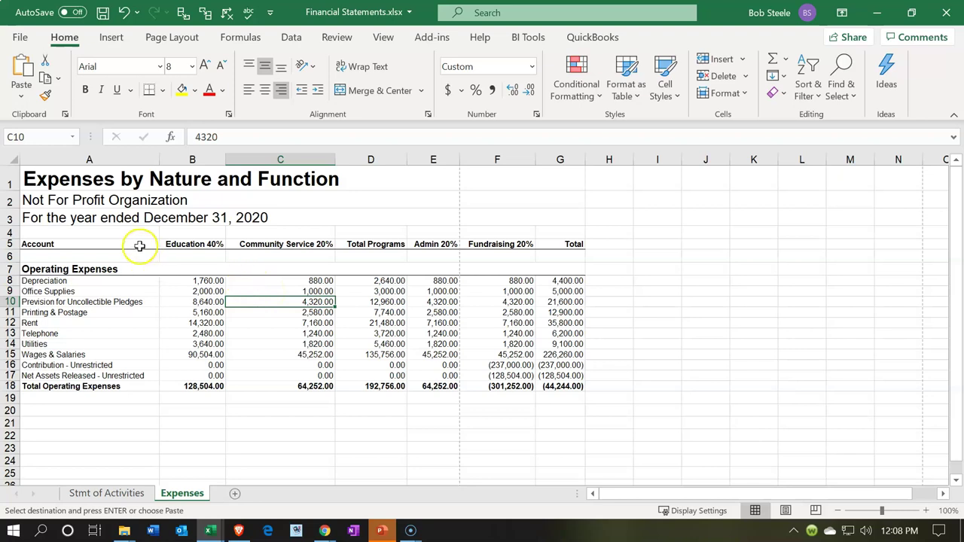
Apply Wrap Text to the column headings in A5:G5
{"action": "left_click_drag", "start_coordinate": [137, 244], "coordinate": [553, 243]}
{"action": "left_click", "coordinate": [66, 40]}
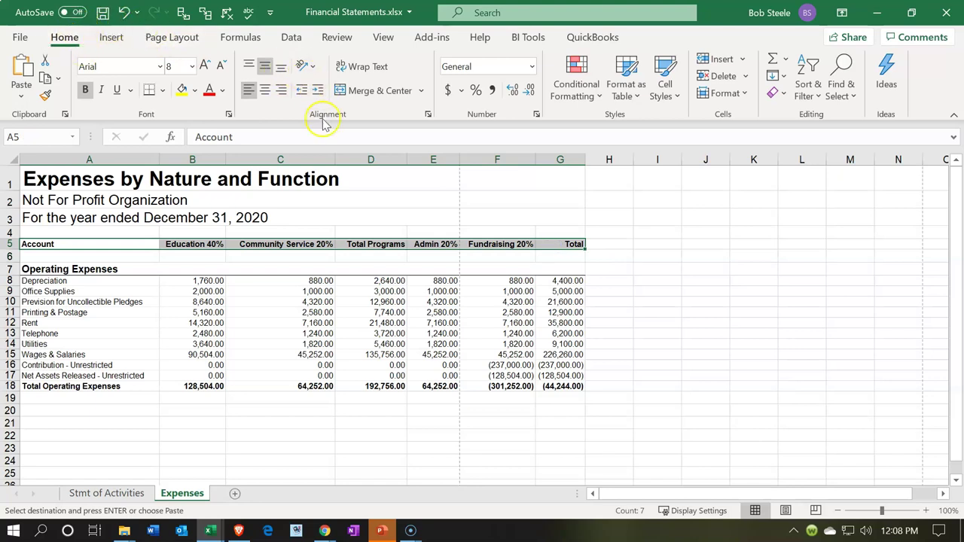
{"action": "left_click", "coordinate": [355, 68]}
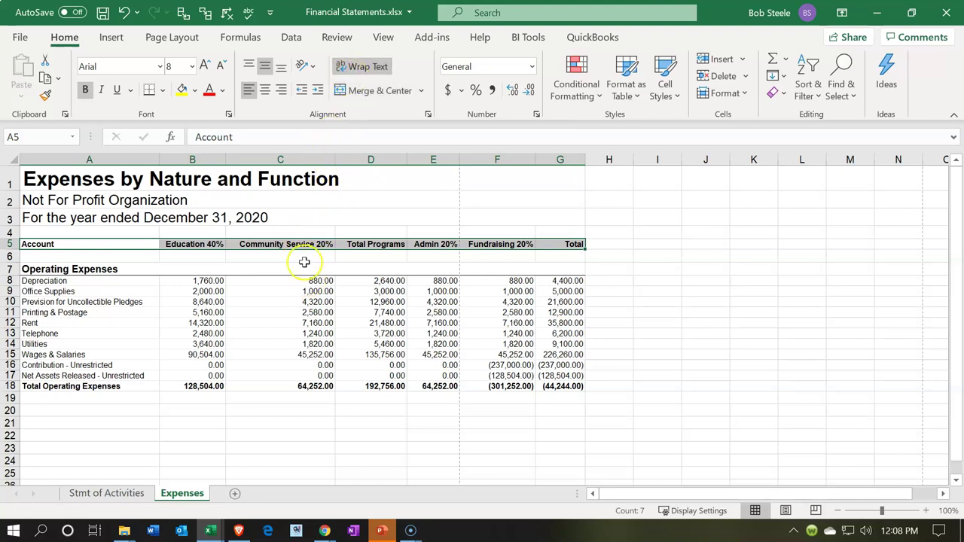
{"action": "left_click", "coordinate": [294, 301]}
Narrow columns B through G to one uniform width that still fits the amounts
{"action": "left_click_drag", "start_coordinate": [211, 154], "coordinate": [324, 161]}
{"action": "left_click_drag", "start_coordinate": [221, 156], "coordinate": [542, 161]}
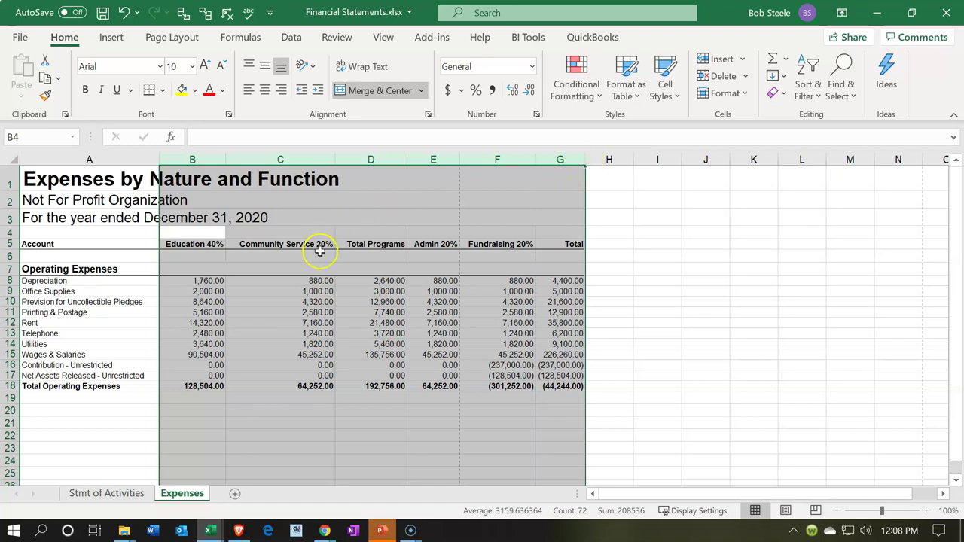
{"action": "left_click", "coordinate": [582, 159]}
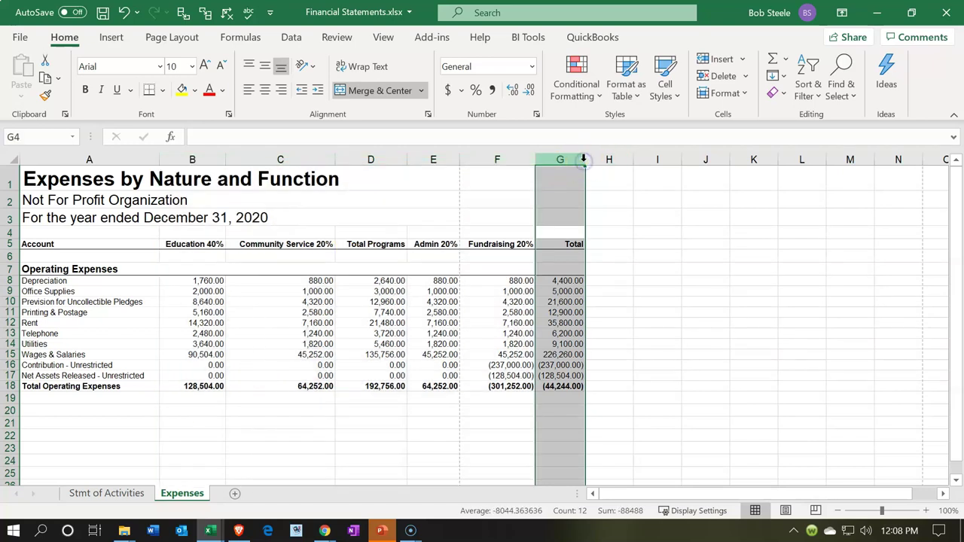
{"action": "left_click_drag", "start_coordinate": [561, 162], "coordinate": [221, 150]}
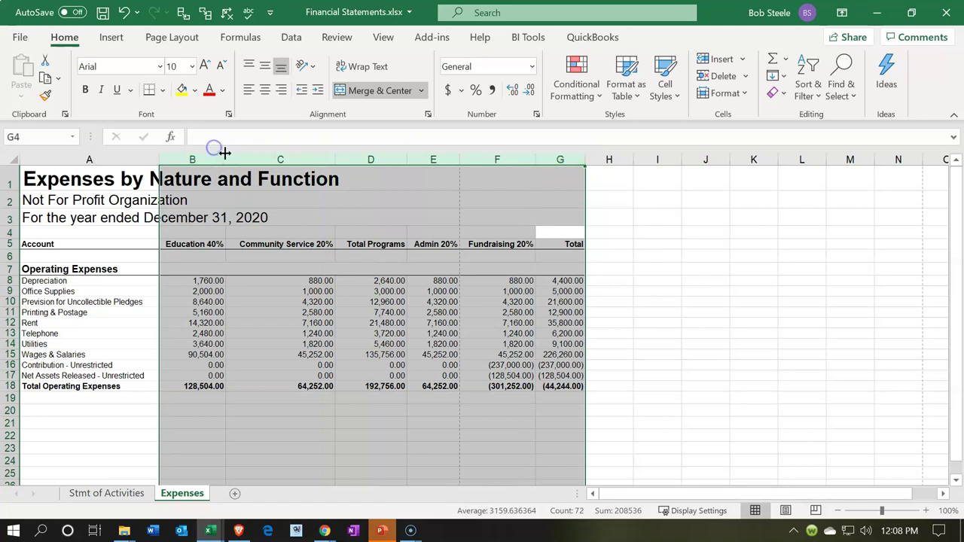
{"action": "double_click", "coordinate": [226, 154]}
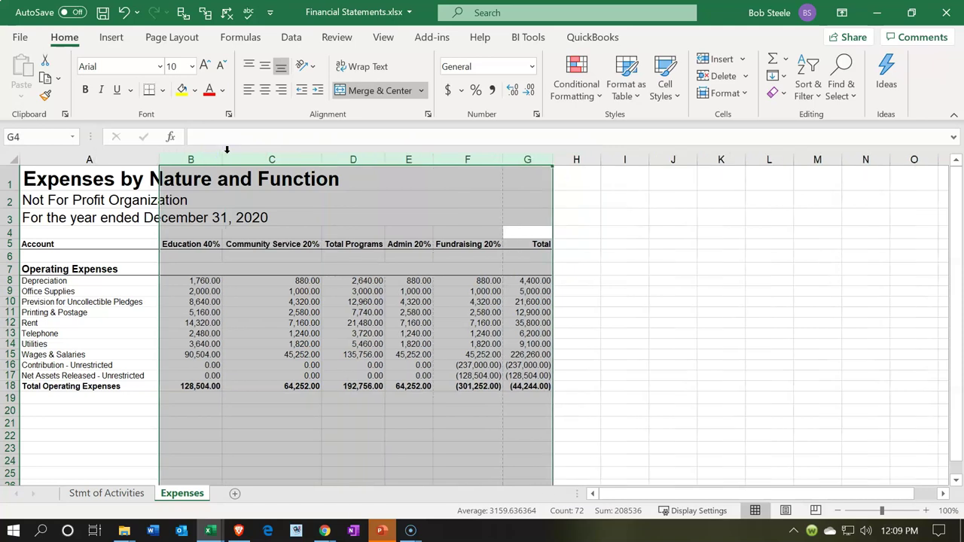
{"action": "left_click_drag", "start_coordinate": [222, 162], "coordinate": [214, 162]}
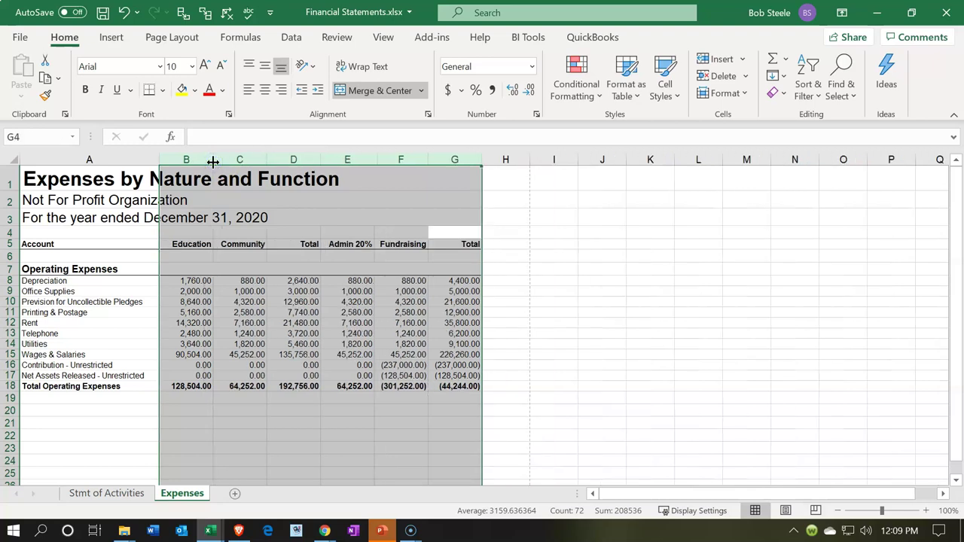
{"action": "left_click", "coordinate": [226, 265]}
Increase the height of heading row 5 so the wrapped column headings fit on two lines
{"action": "left_click", "coordinate": [57, 247]}
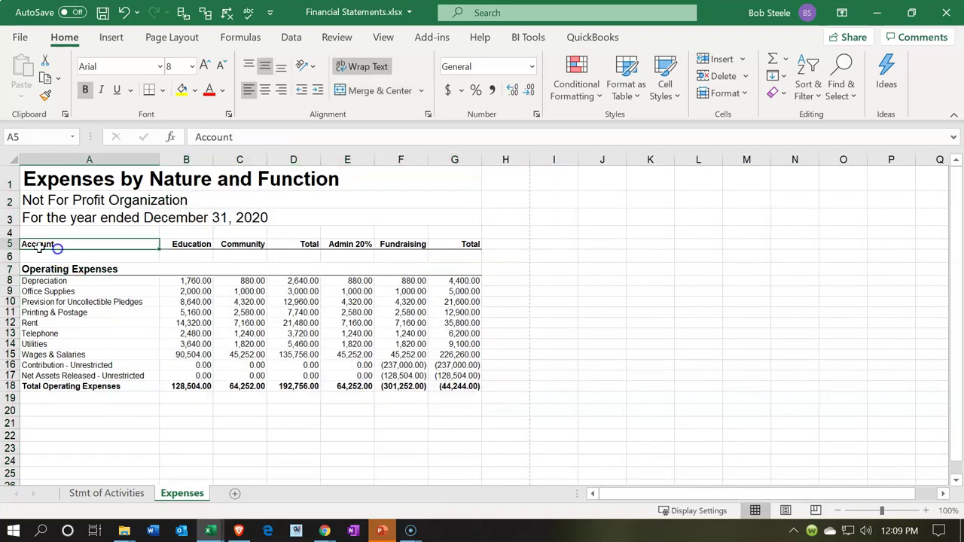
{"action": "left_click", "coordinate": [10, 245]}
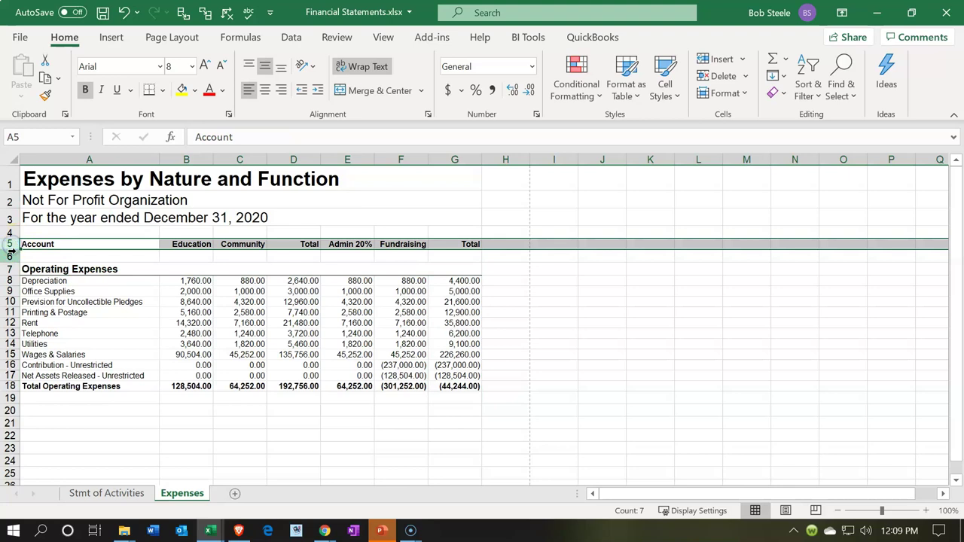
{"action": "left_click_drag", "start_coordinate": [11, 249], "coordinate": [13, 264]}
Center the column headings in B5:G5 horizontally
{"action": "left_click_drag", "start_coordinate": [194, 241], "coordinate": [433, 252]}
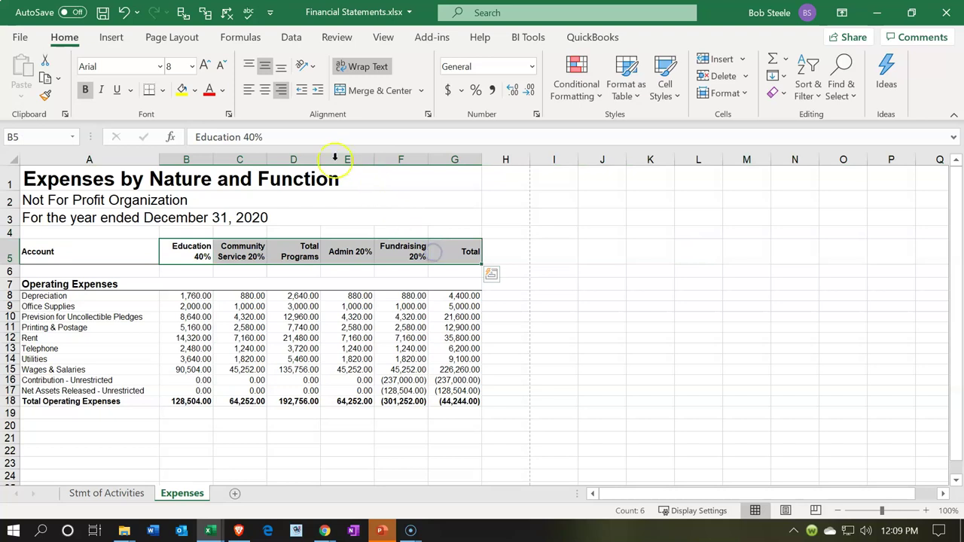
{"action": "left_click", "coordinate": [280, 91]}
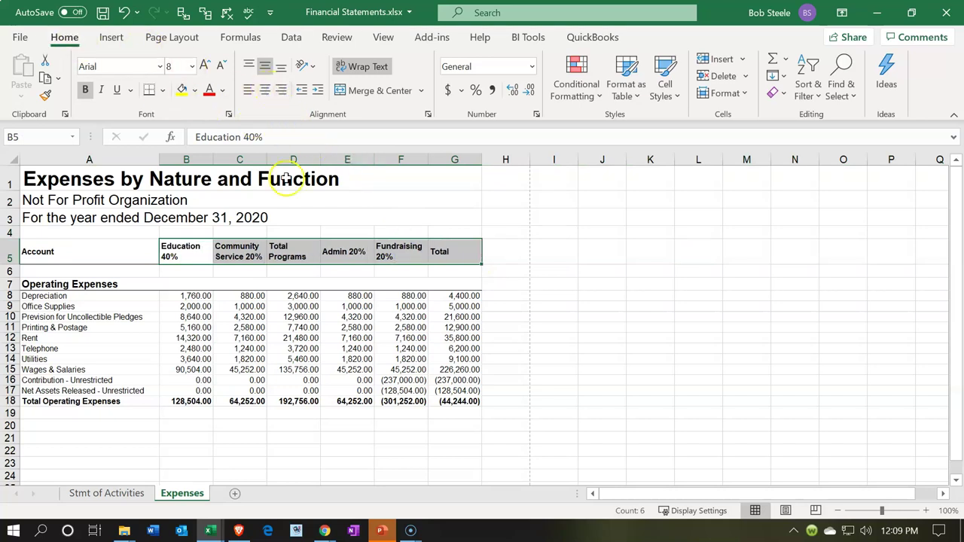
{"action": "left_click", "coordinate": [267, 92]}
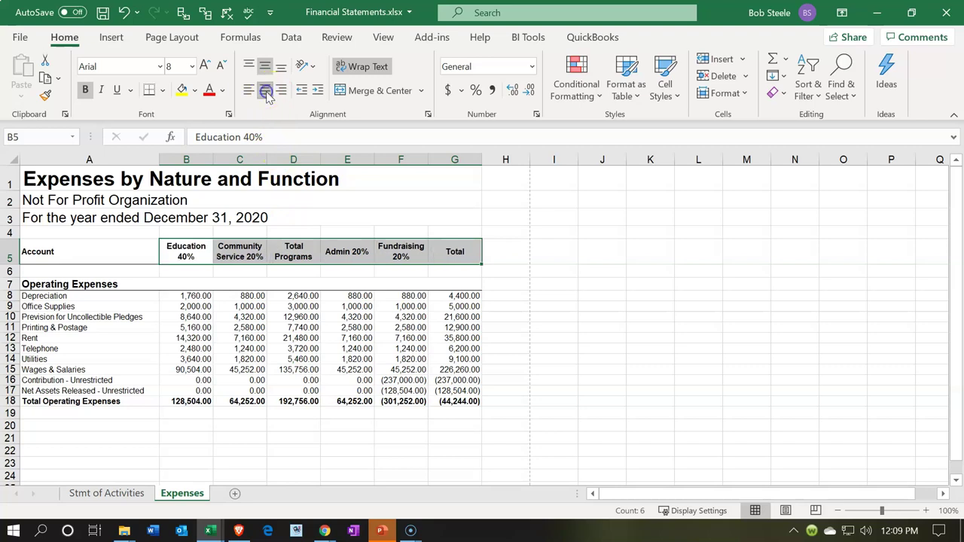
{"action": "left_click", "coordinate": [250, 369]}
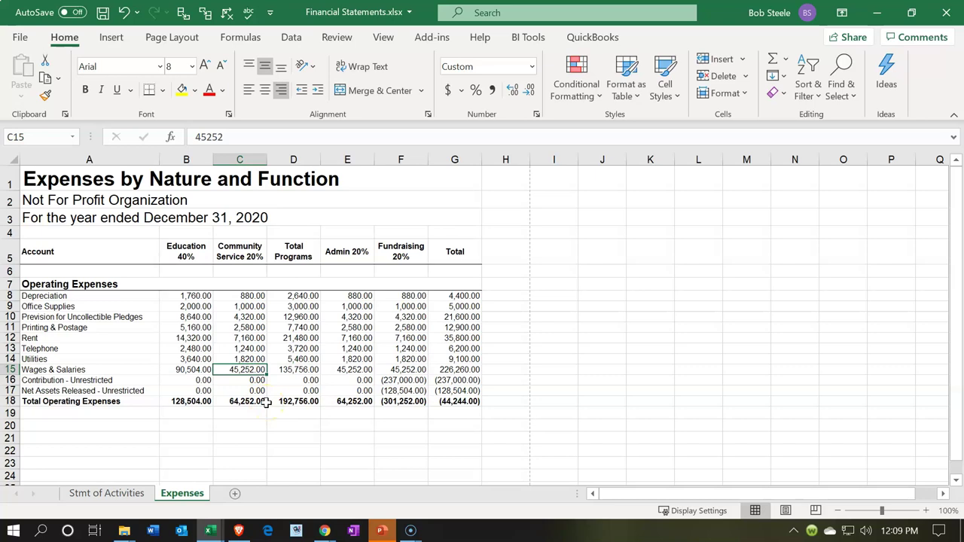
Unmerge the report title cell spanning A1:G1
{"action": "left_click", "coordinate": [162, 177]}
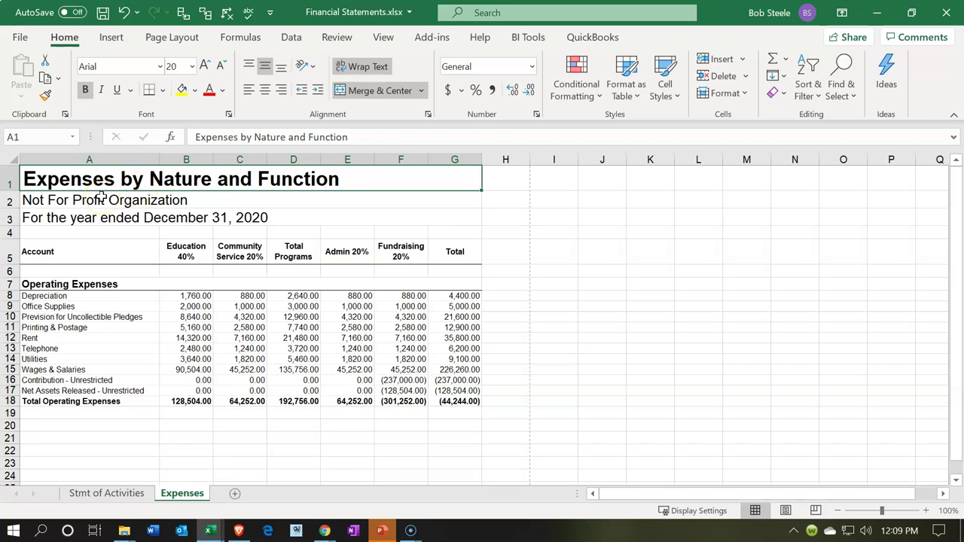
{"action": "left_click", "coordinate": [380, 91]}
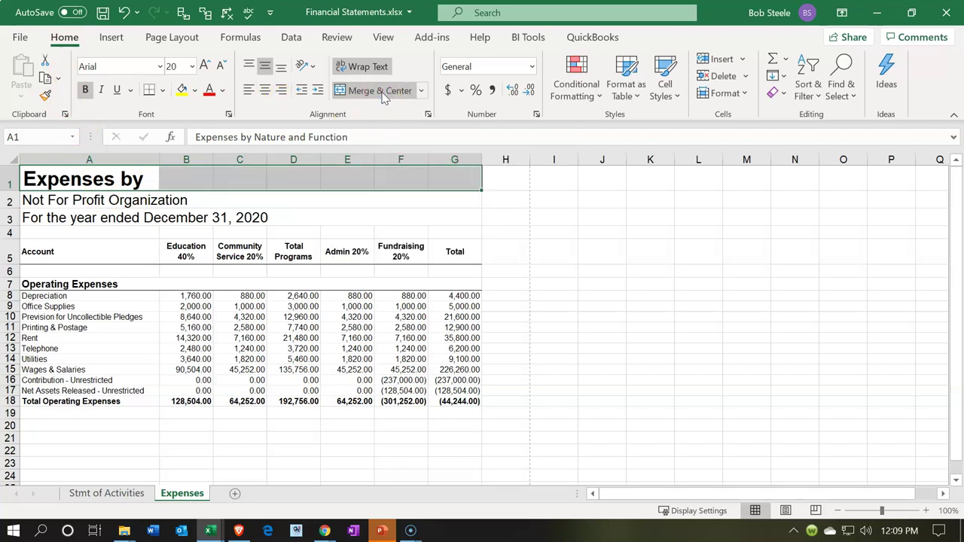
{"action": "left_click", "coordinate": [189, 360]}
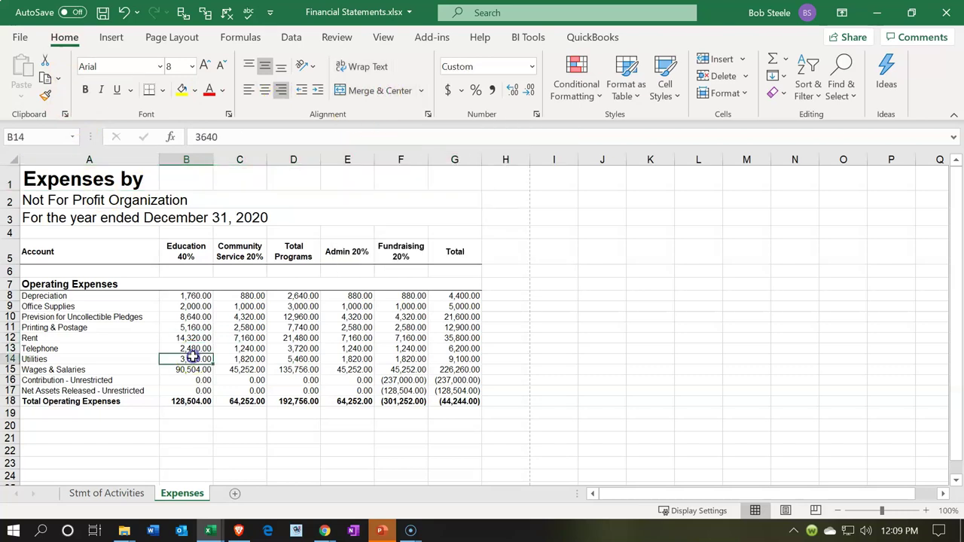
{"action": "left_click", "coordinate": [127, 171]}
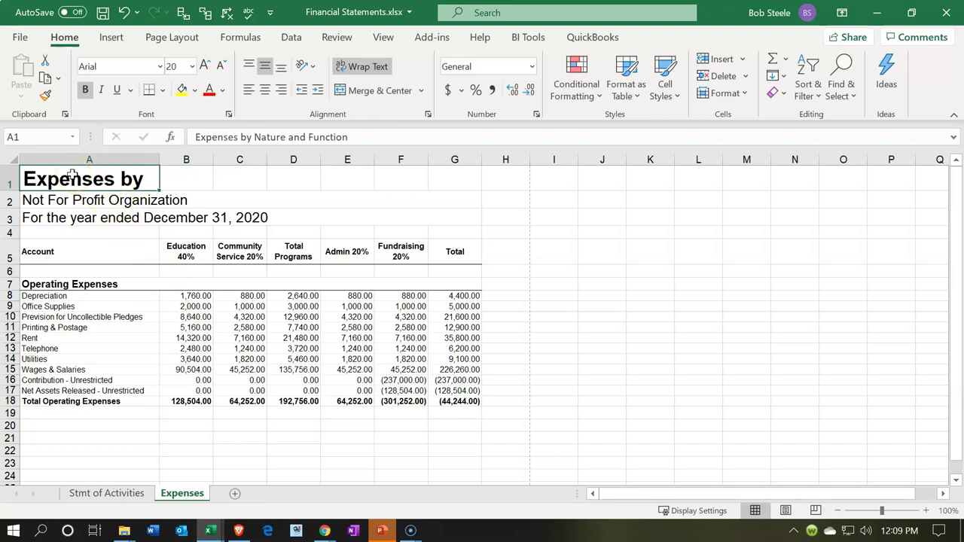
Center the report title over A1:G1 with the Center Across Selection horizontal alignment, and save the workbook
{"action": "left_click_drag", "start_coordinate": [72, 176], "coordinate": [498, 179]}
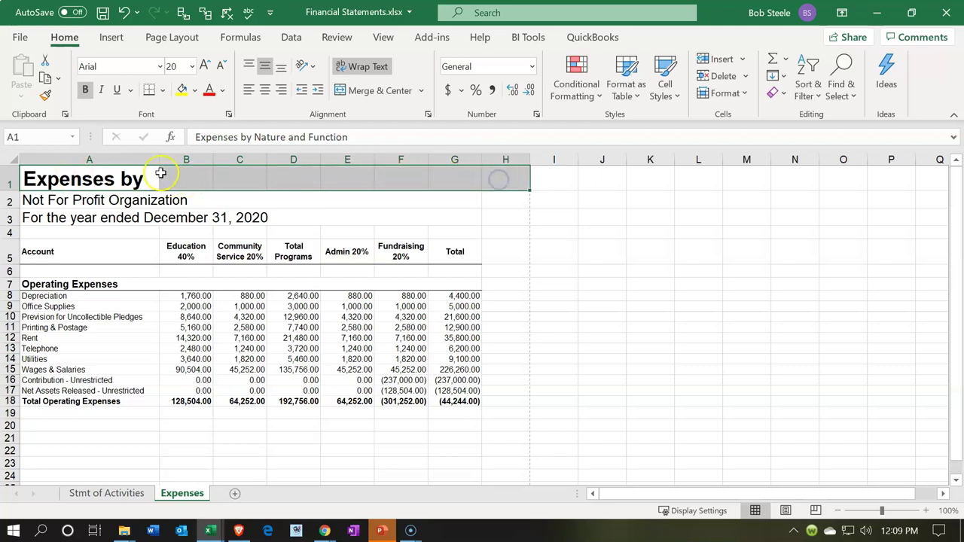
{"action": "left_click_drag", "start_coordinate": [142, 176], "coordinate": [457, 184]}
{"action": "right_click", "coordinate": [457, 185]}
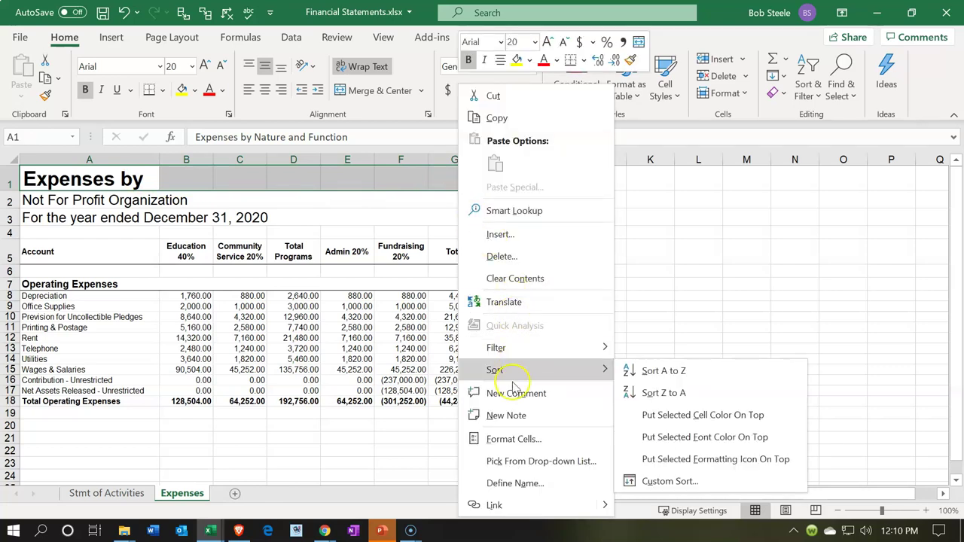
{"action": "left_click", "coordinate": [509, 440]}
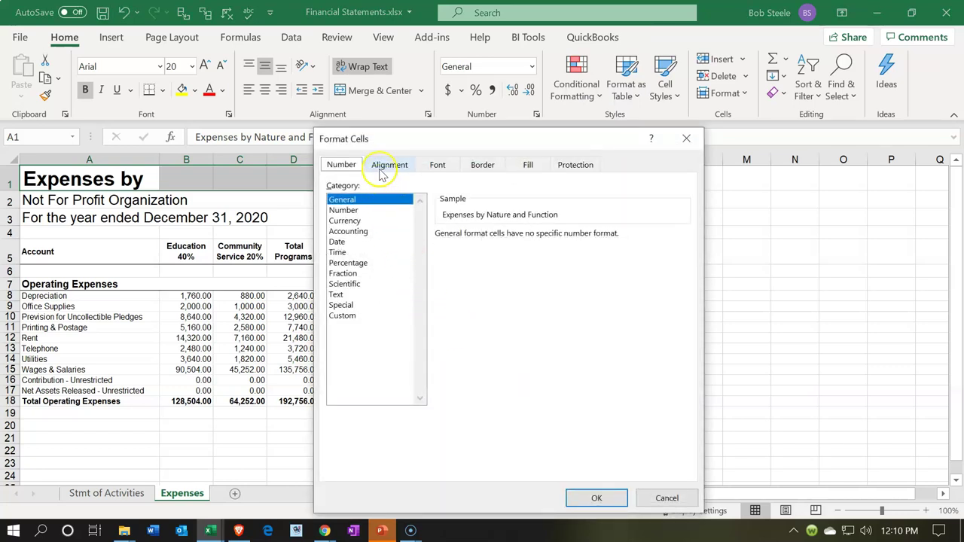
{"action": "left_click", "coordinate": [388, 165]}
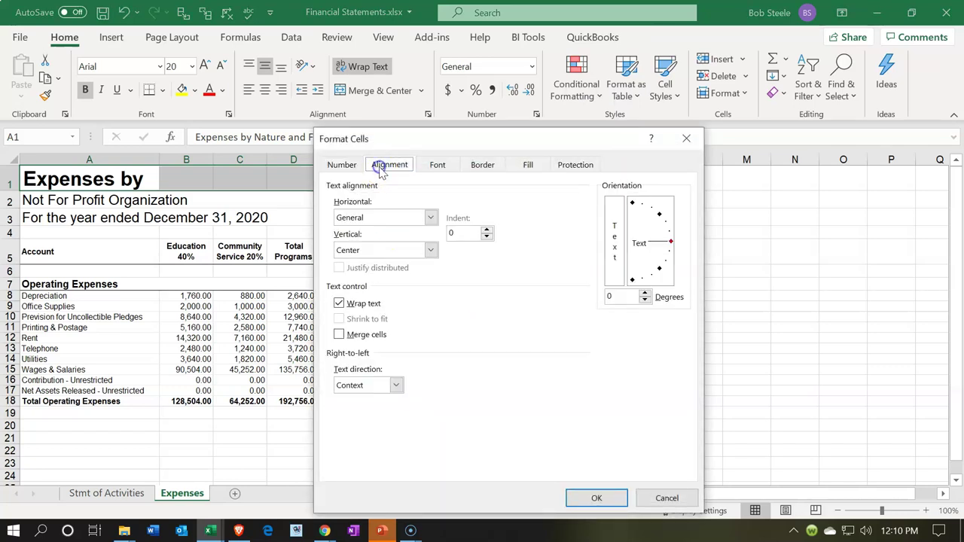
{"action": "left_click", "coordinate": [432, 219]}
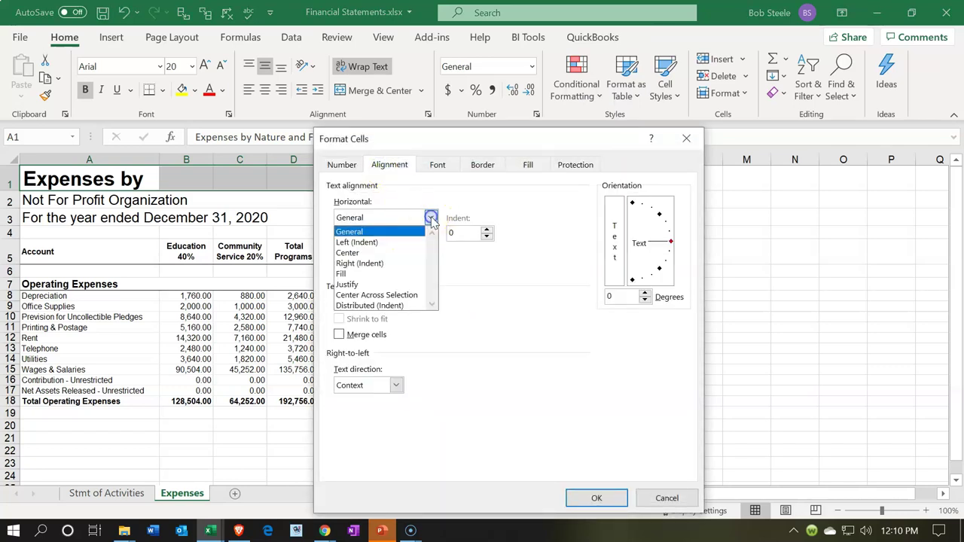
{"action": "left_click", "coordinate": [407, 294]}
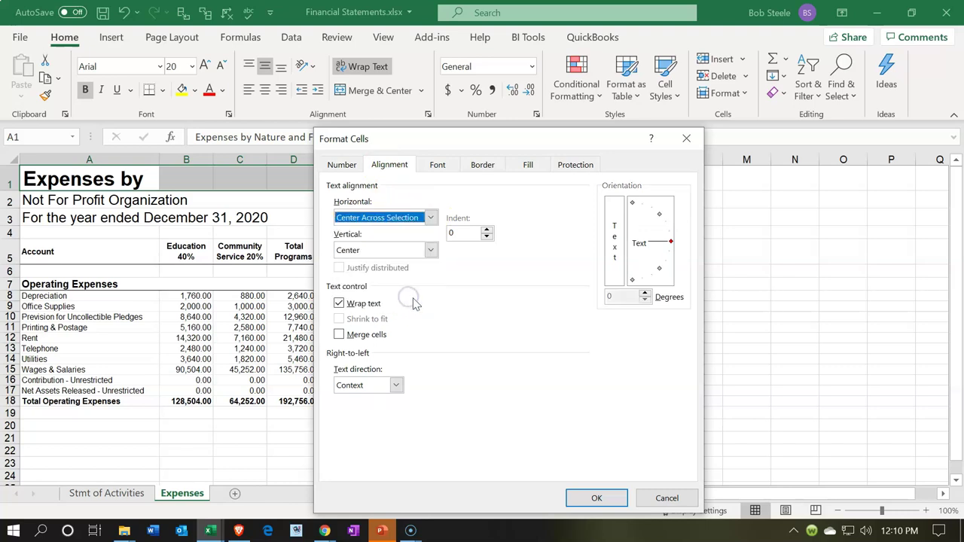
{"action": "left_click", "coordinate": [596, 501]}
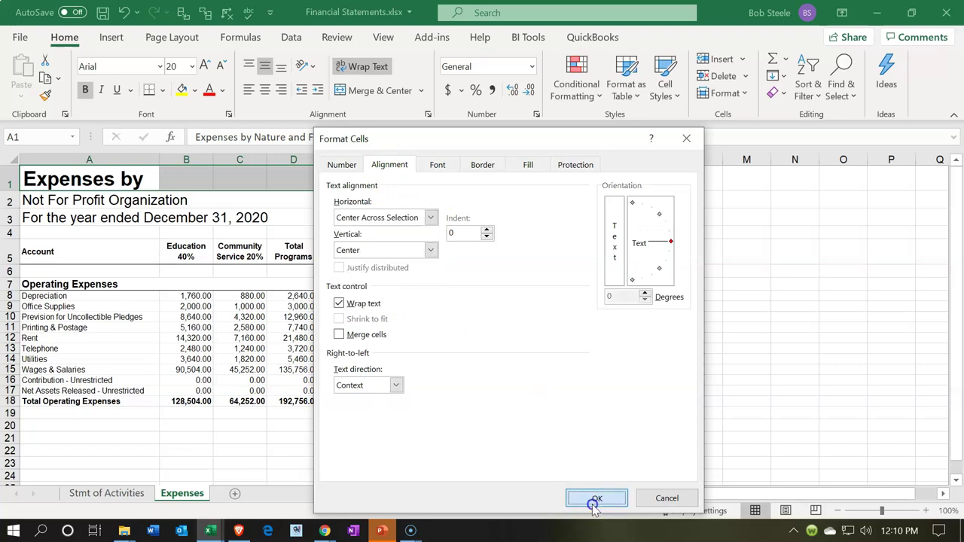
{"action": "left_click", "coordinate": [384, 369]}
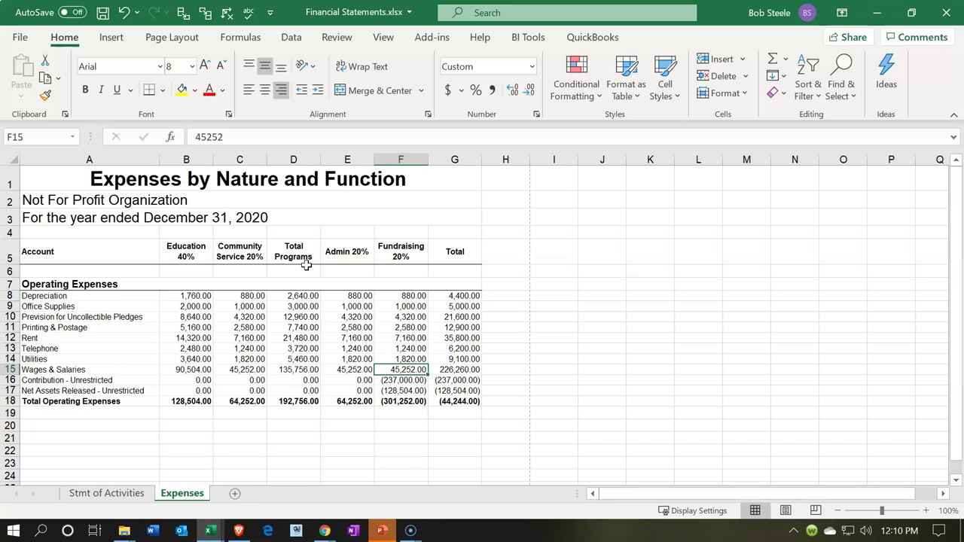
{"action": "left_click", "coordinate": [104, 12]}
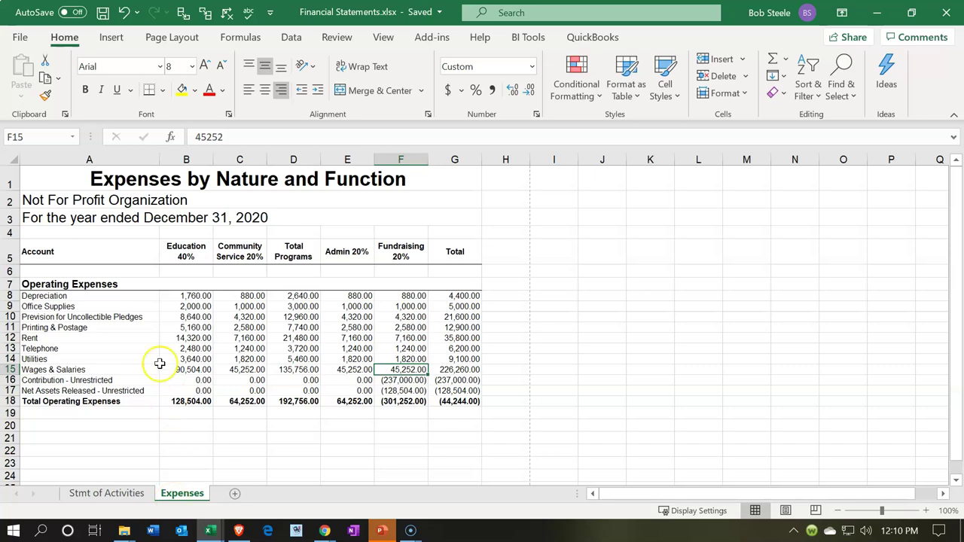
Set the print scope to Print Entire Workbook and preview the second page
{"action": "left_click", "coordinate": [21, 39]}
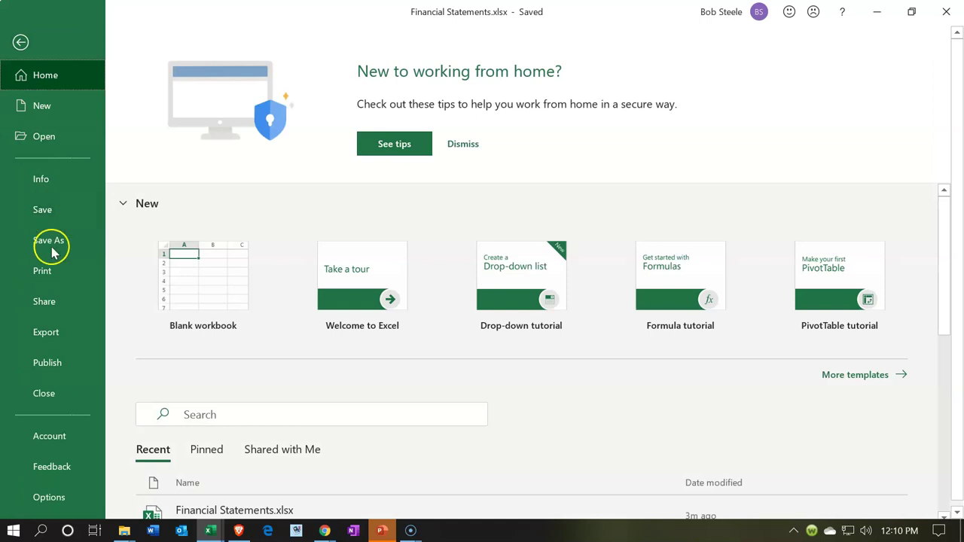
{"action": "left_click", "coordinate": [53, 278]}
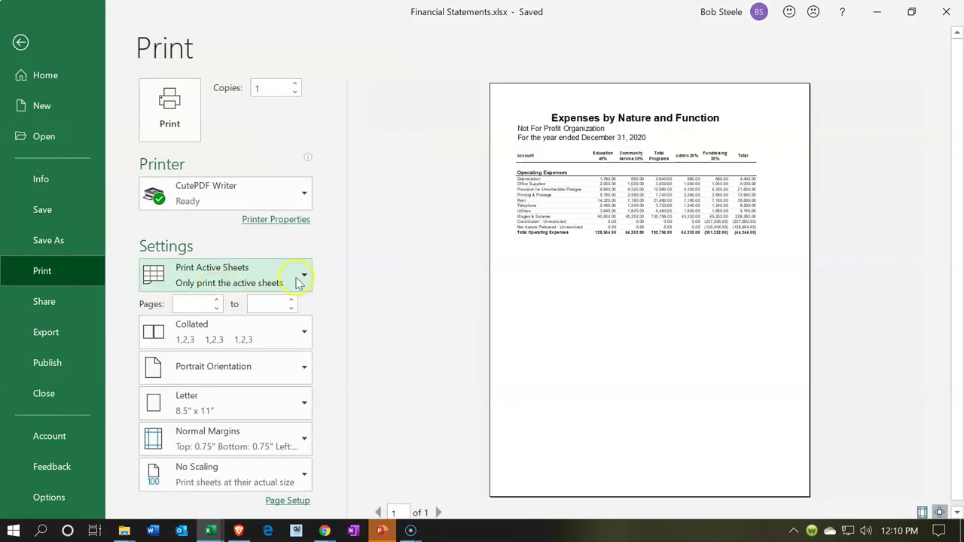
{"action": "left_click", "coordinate": [298, 279]}
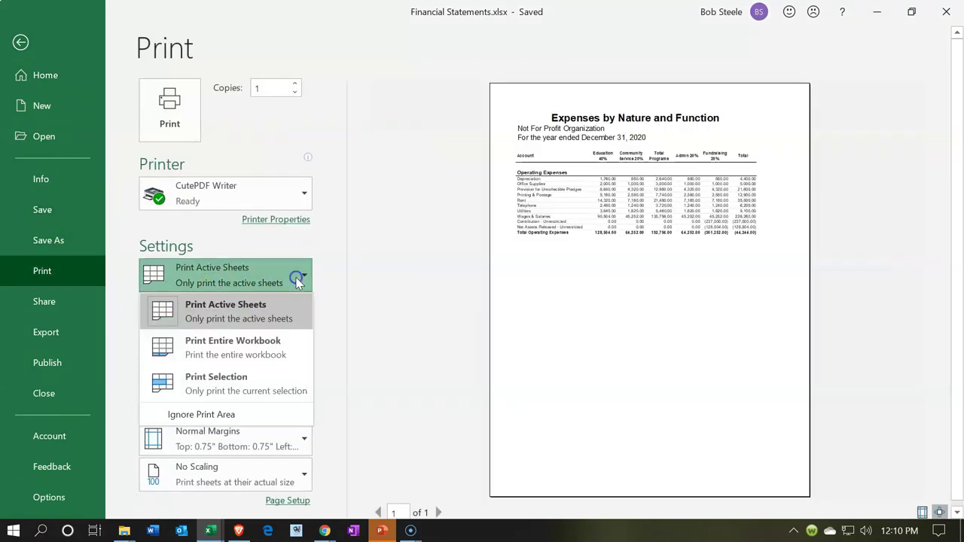
{"action": "left_click", "coordinate": [280, 349]}
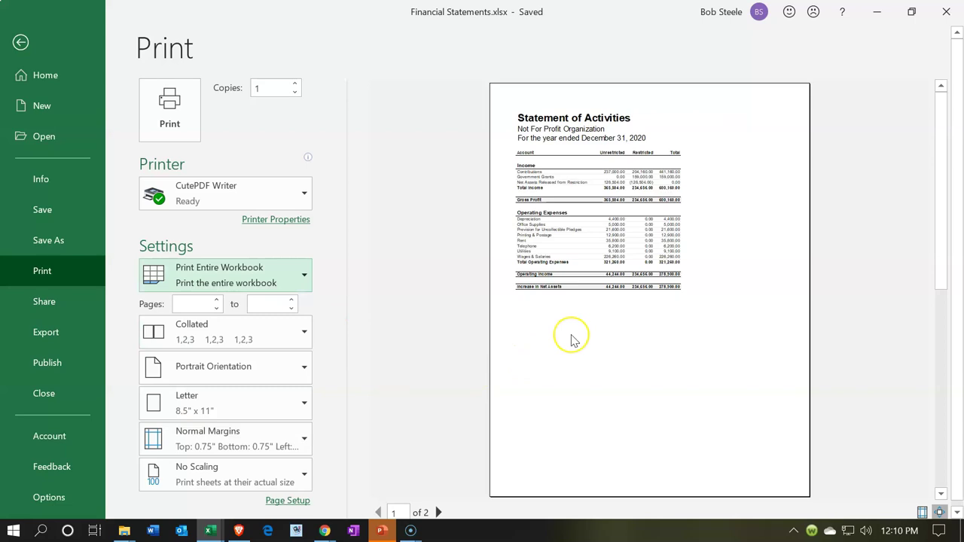
{"action": "scroll", "coordinate": [571, 341], "scroll_direction": "down", "scroll_amount": 1}
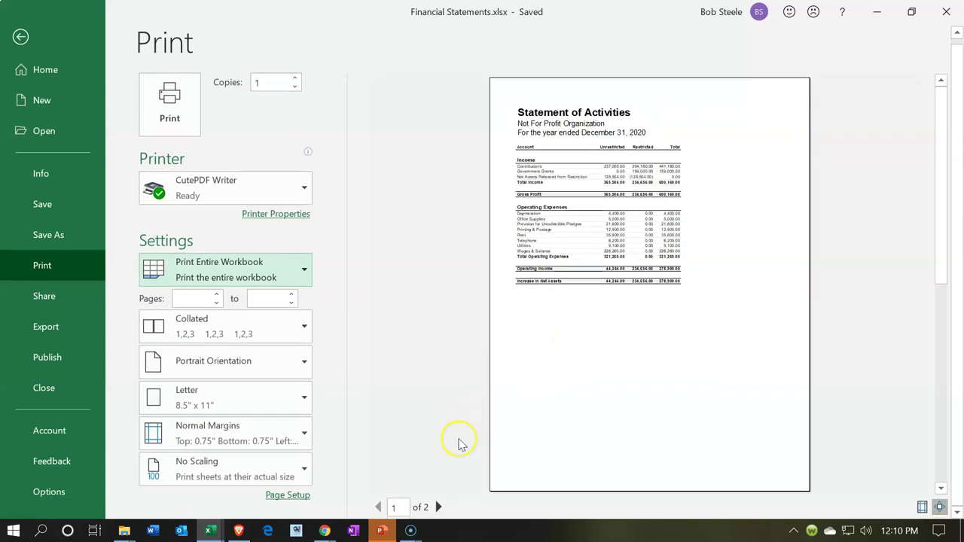
{"action": "left_click", "coordinate": [438, 507]}
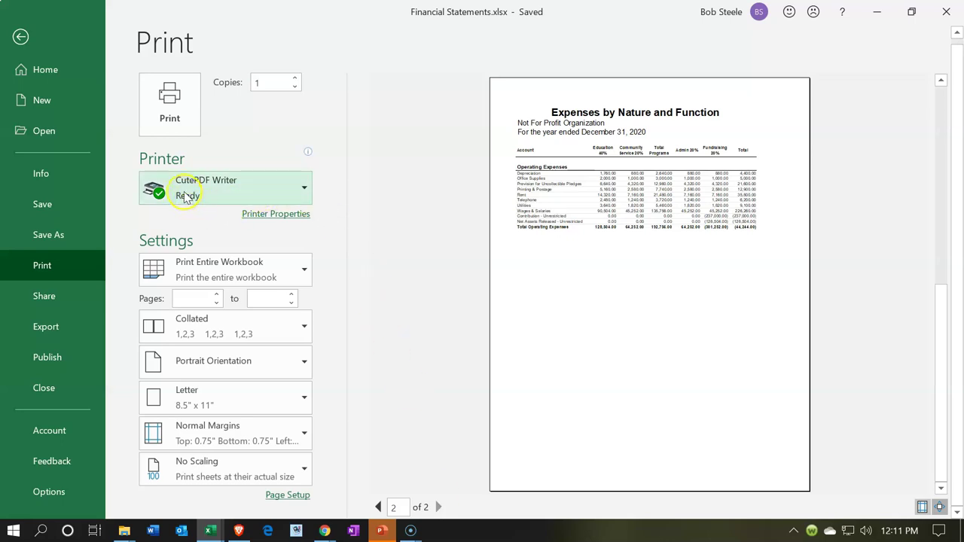
Print the workbook with CutePDF Writer, saving Financial Statements.pdf in the Xero NFP folder on the Desktop
{"action": "mouse_move", "coordinate": [186, 197]}
{"action": "left_click", "coordinate": [170, 105]}
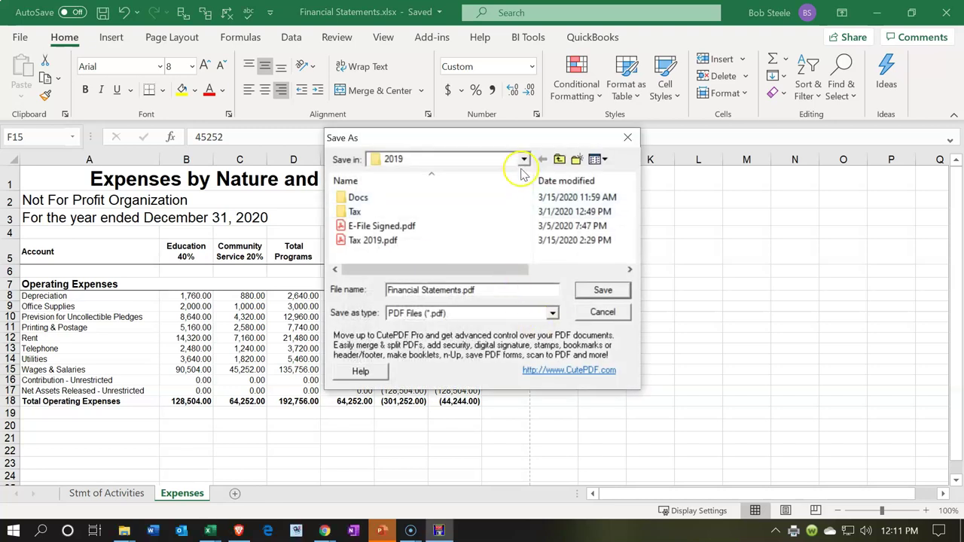
{"action": "left_click", "coordinate": [525, 160]}
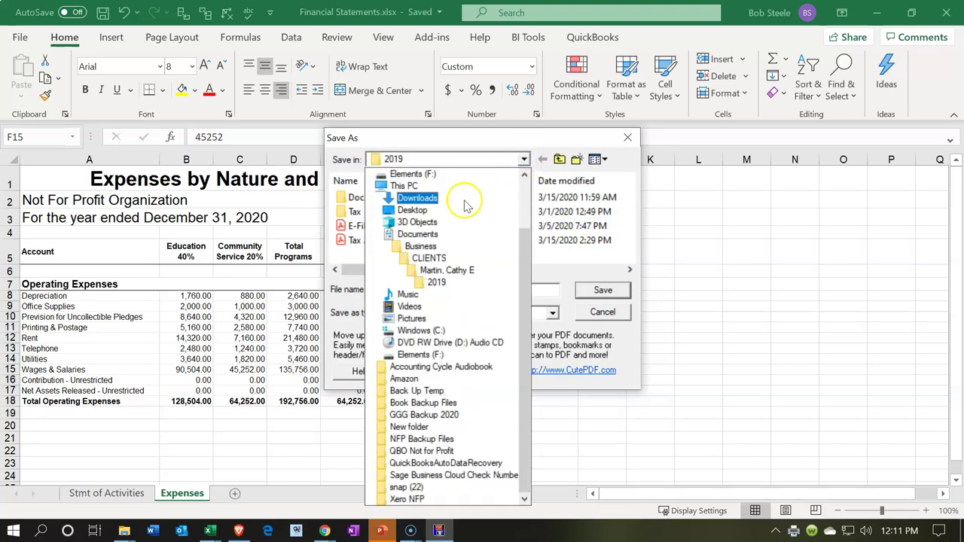
{"action": "left_click", "coordinate": [467, 210]}
{"action": "scroll", "coordinate": [467, 213], "scroll_direction": "down", "scroll_amount": 1}
{"action": "scroll", "coordinate": [467, 213], "scroll_direction": "down", "scroll_amount": 2}
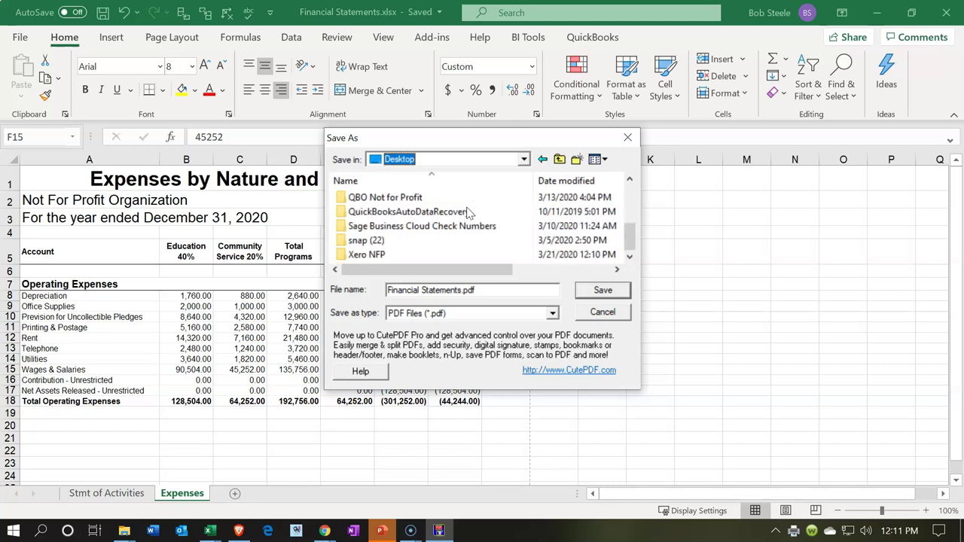
{"action": "double_click", "coordinate": [402, 255]}
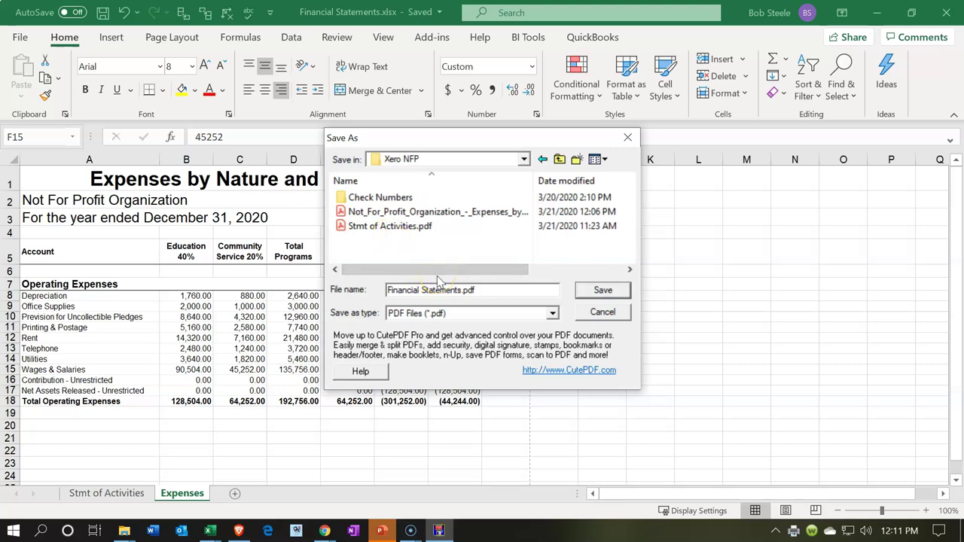
{"action": "left_click", "coordinate": [597, 297]}
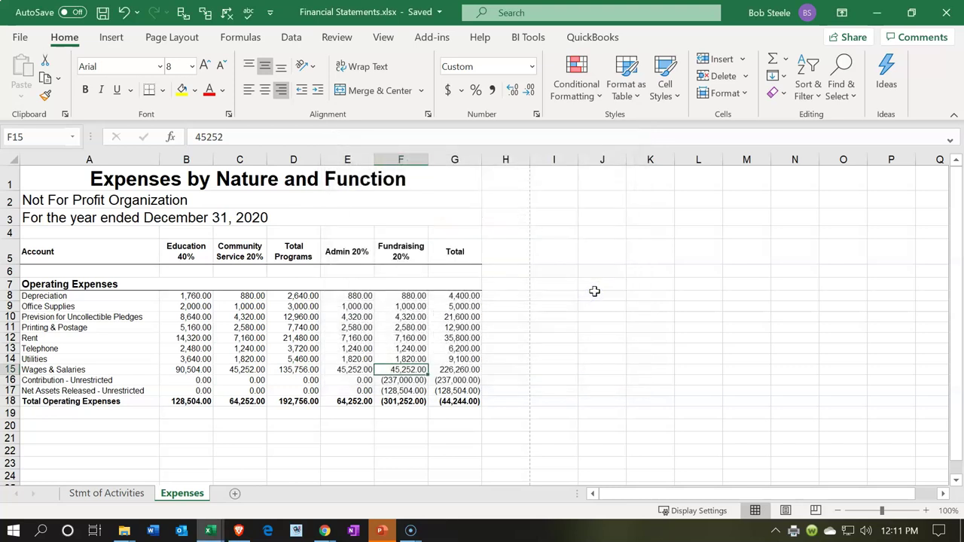
Switch from Excel to the Xero NFP folder in File Explorer and move its window fully onto the screen
{"action": "left_click", "coordinate": [946, 13]}
{"action": "left_click", "coordinate": [880, 10]}
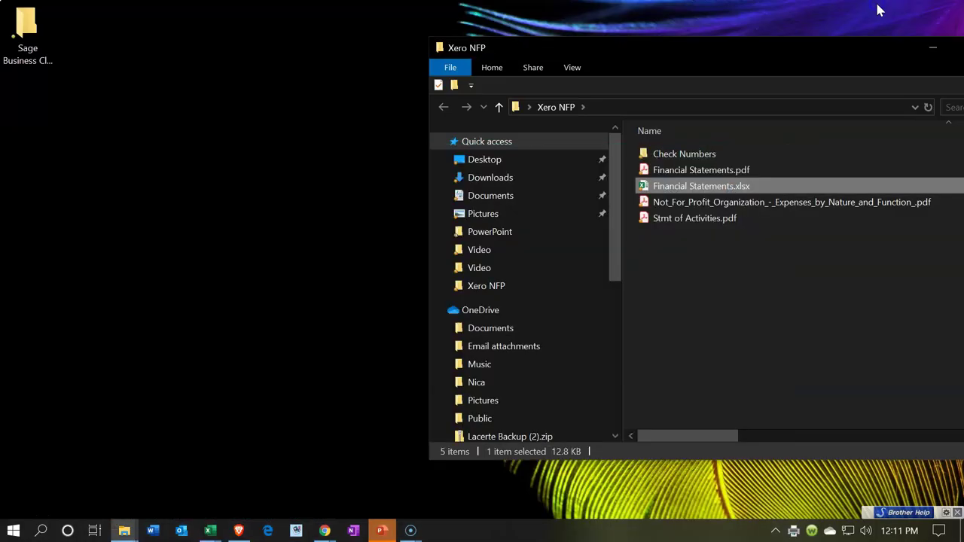
{"action": "left_click_drag", "start_coordinate": [842, 58], "coordinate": [499, 55]}
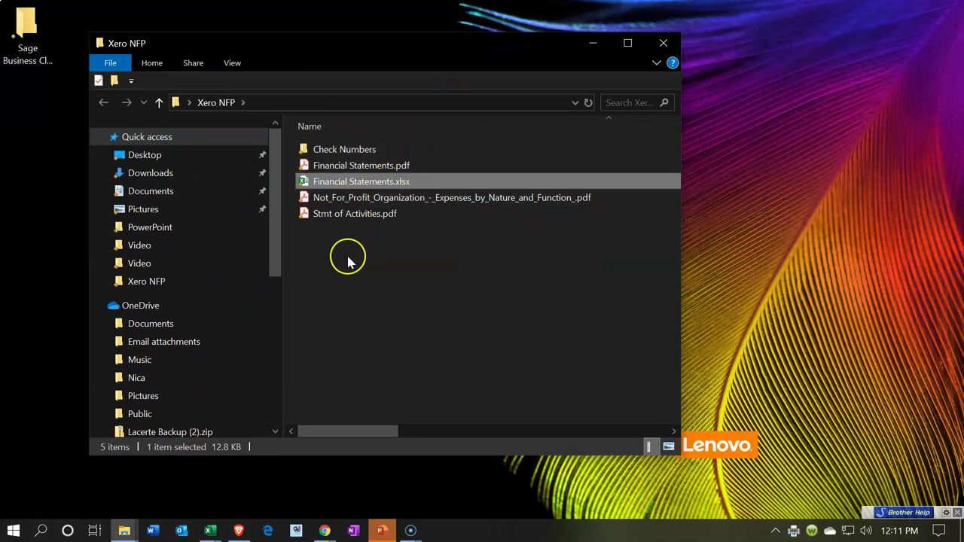
{"action": "left_click", "coordinate": [338, 217]}
{"action": "left_click", "coordinate": [342, 256]}
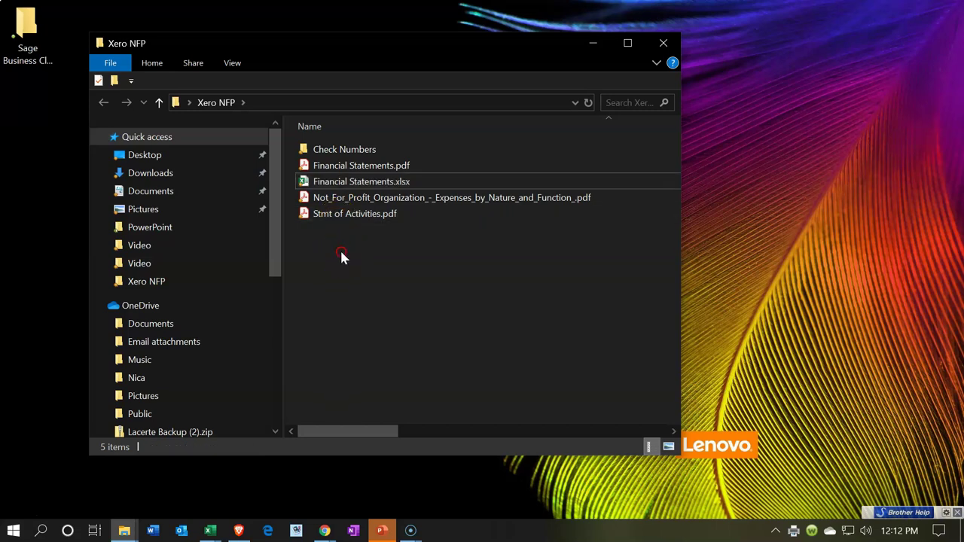
Create a Financial Statements folder in Xero NFP and move the Expenses by Nature and Function PDF and Stmt of Activities.pdf into it
{"action": "right_click", "coordinate": [340, 251]}
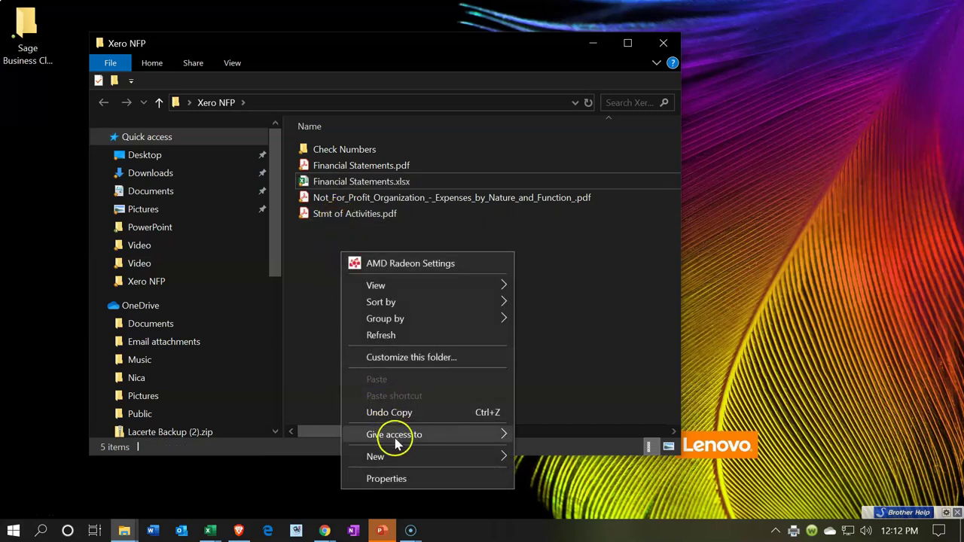
{"action": "mouse_move", "coordinate": [396, 443]}
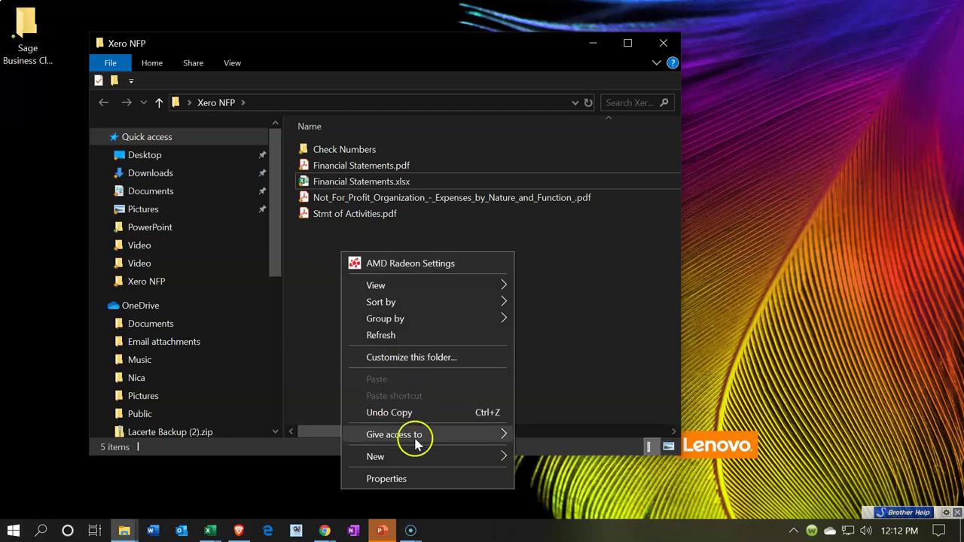
{"action": "mouse_move", "coordinate": [502, 452]}
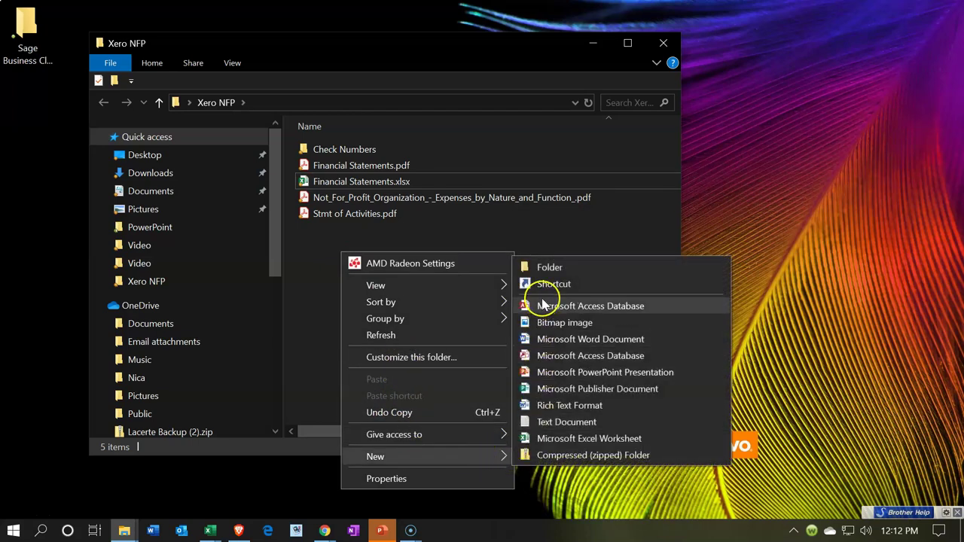
{"action": "left_click", "coordinate": [539, 271]}
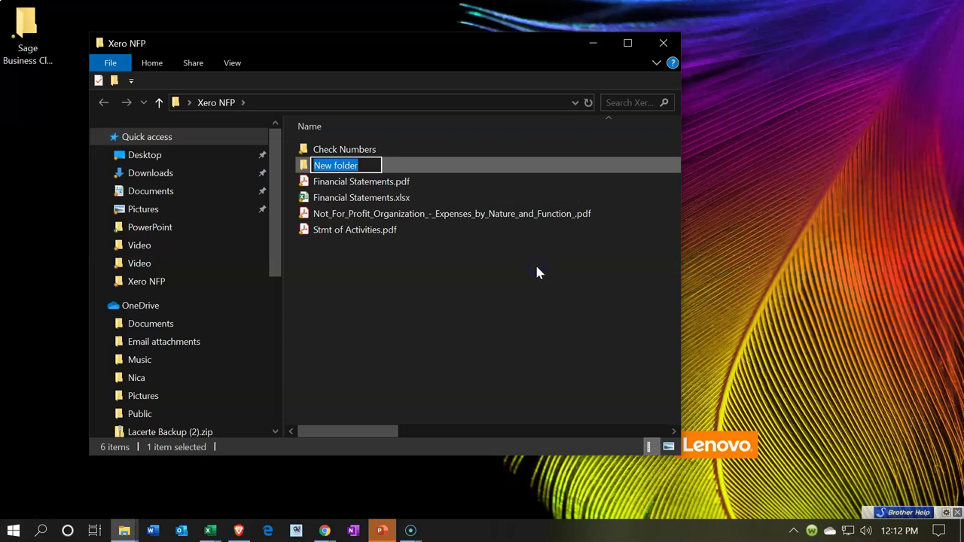
{"action": "type", "text": "Financial Statements"}
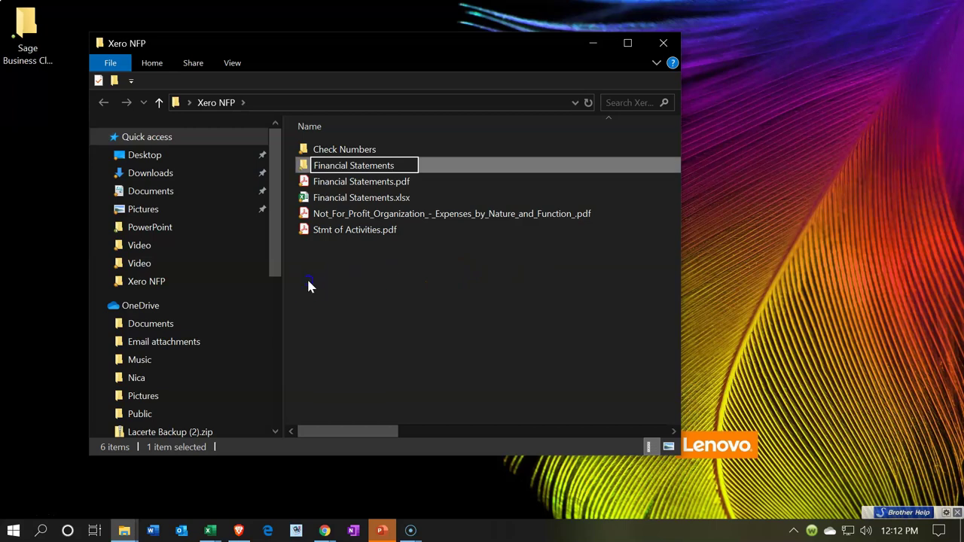
{"action": "left_click", "coordinate": [327, 215]}
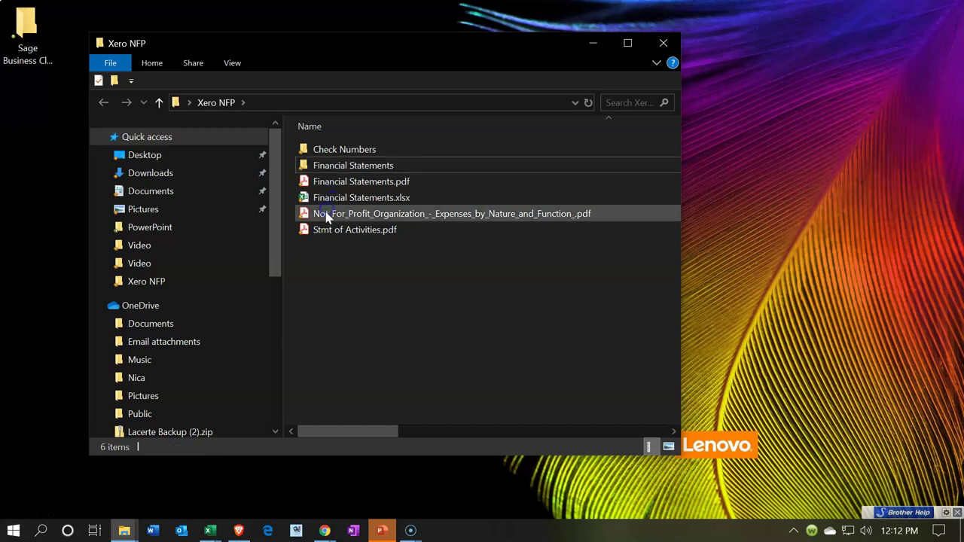
{"action": "left_click_drag", "start_coordinate": [326, 216], "coordinate": [327, 171]}
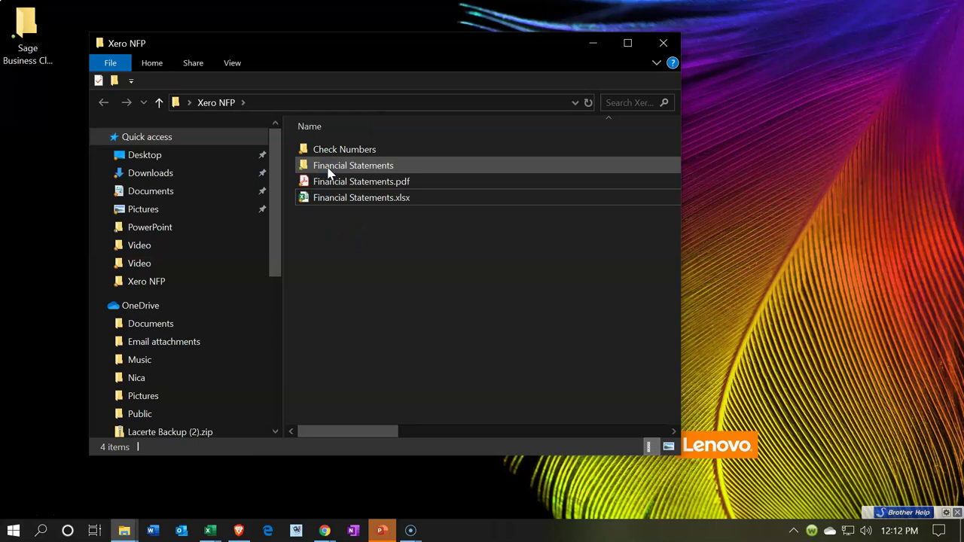
Compress the Financial Statements folder into a zip file and delete the resulting Financial Statements.zip
{"action": "left_click", "coordinate": [328, 171]}
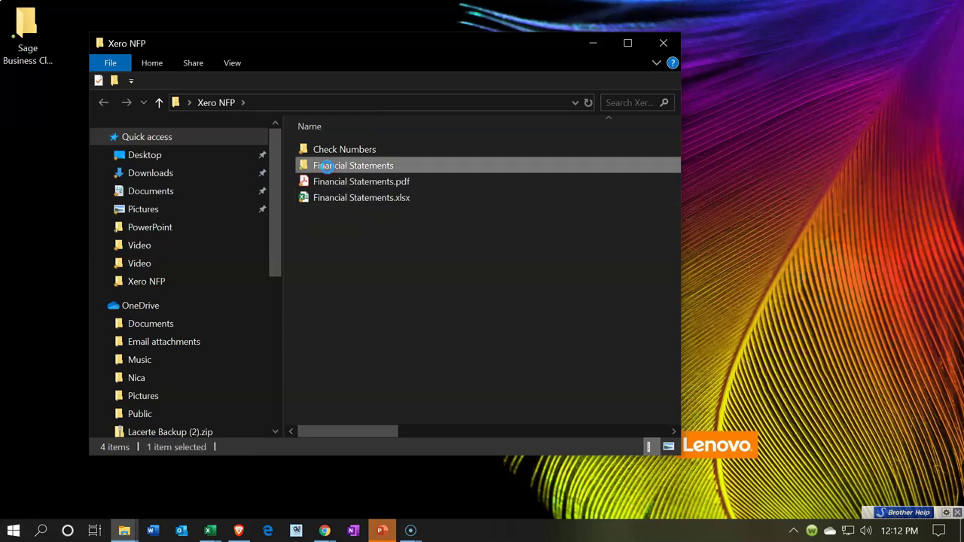
{"action": "right_click", "coordinate": [327, 167]}
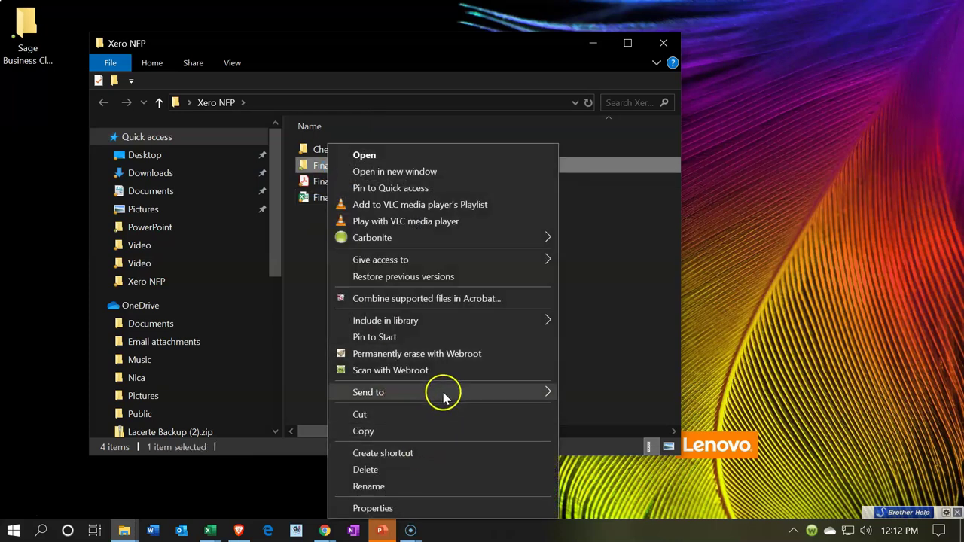
{"action": "mouse_move", "coordinate": [443, 396]}
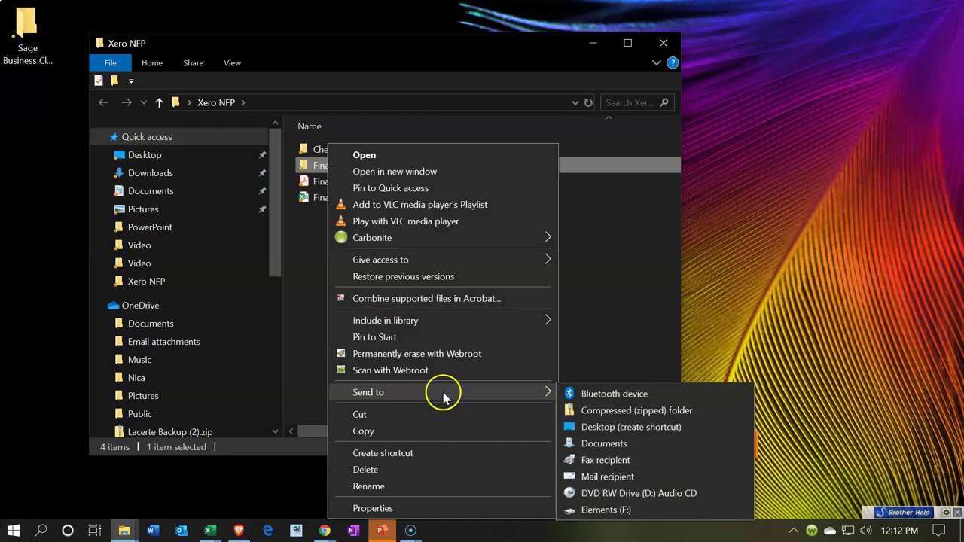
{"action": "left_click", "coordinate": [618, 412]}
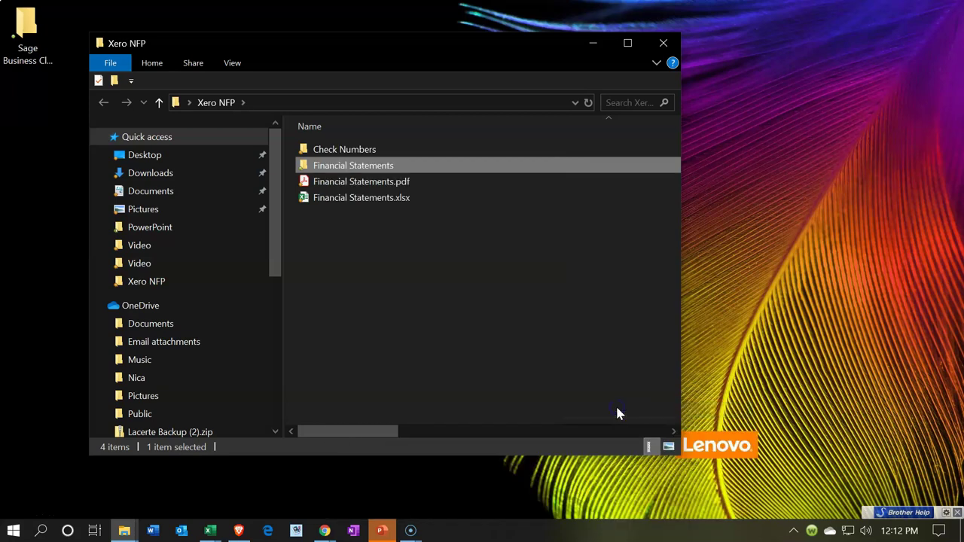
{"action": "left_click", "coordinate": [352, 260]}
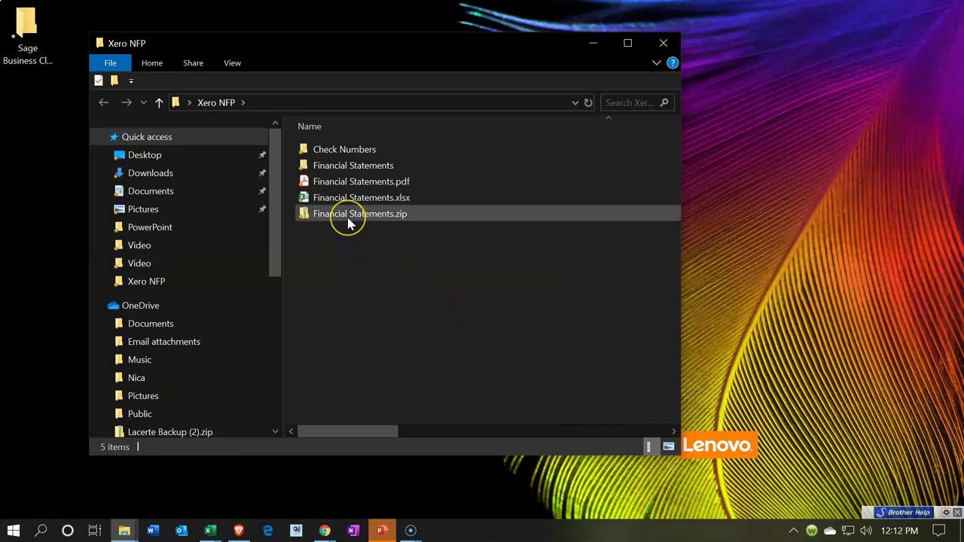
{"action": "left_click", "coordinate": [350, 220]}
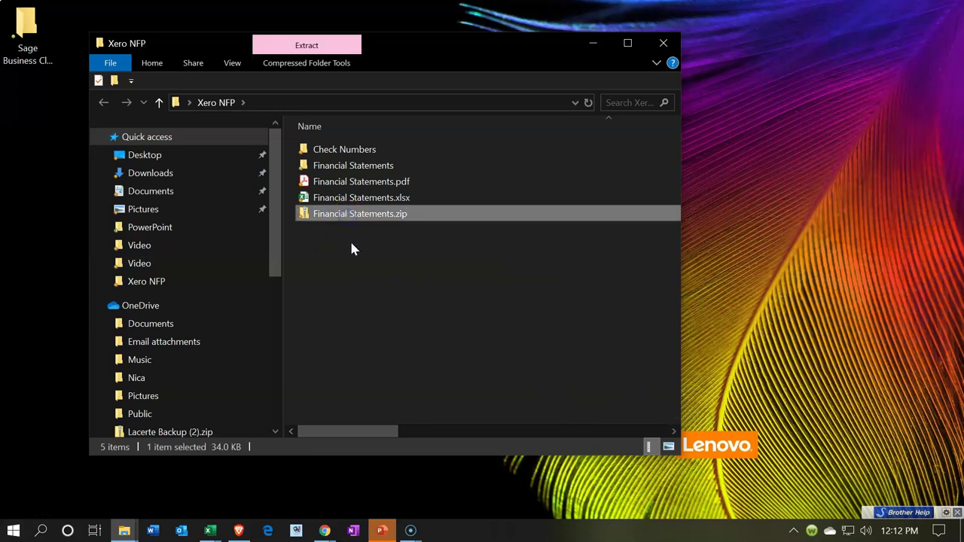
{"action": "key", "text": "Delete"}
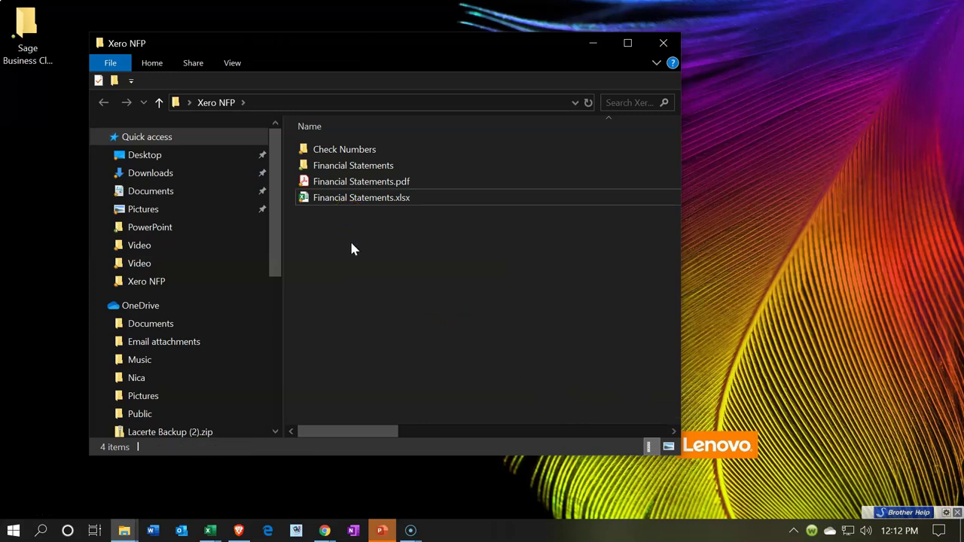
Open Financial Statements.pdf in Adobe Acrobat Reader and review the Statement of Activities and Expenses by Nature and Function pages
{"action": "left_click", "coordinate": [345, 183]}
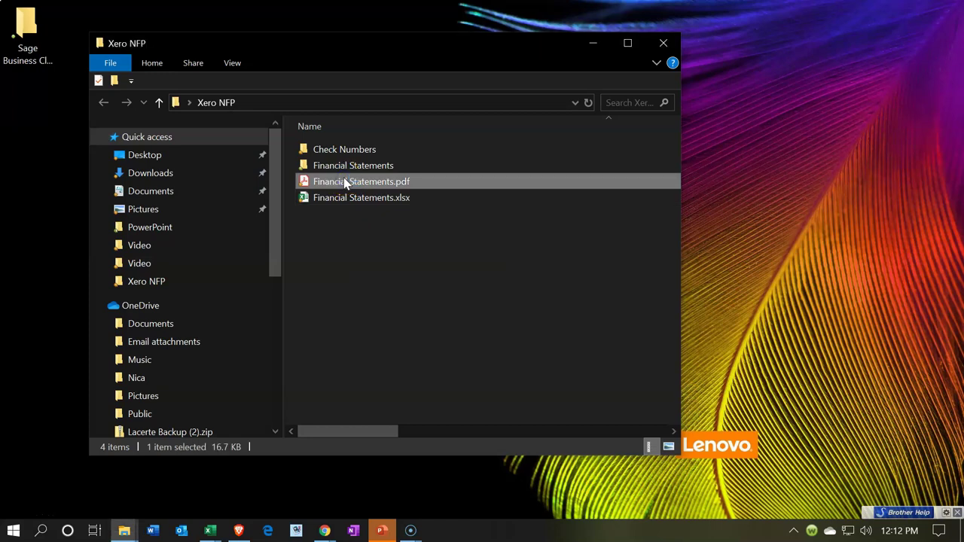
{"action": "double_click", "coordinate": [344, 181]}
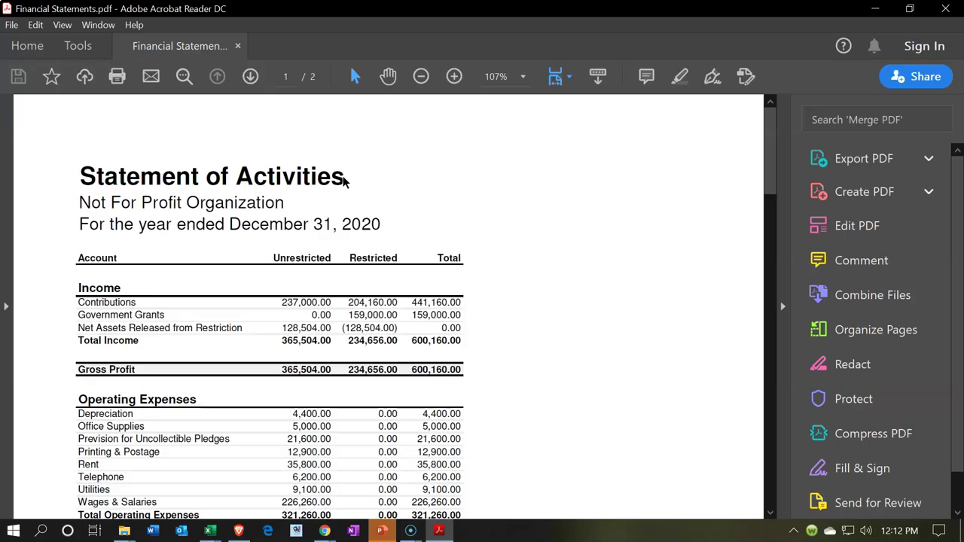
{"action": "left_click", "coordinate": [784, 309]}
{"action": "scroll", "coordinate": [626, 319], "scroll_direction": "down", "scroll_amount": 5}
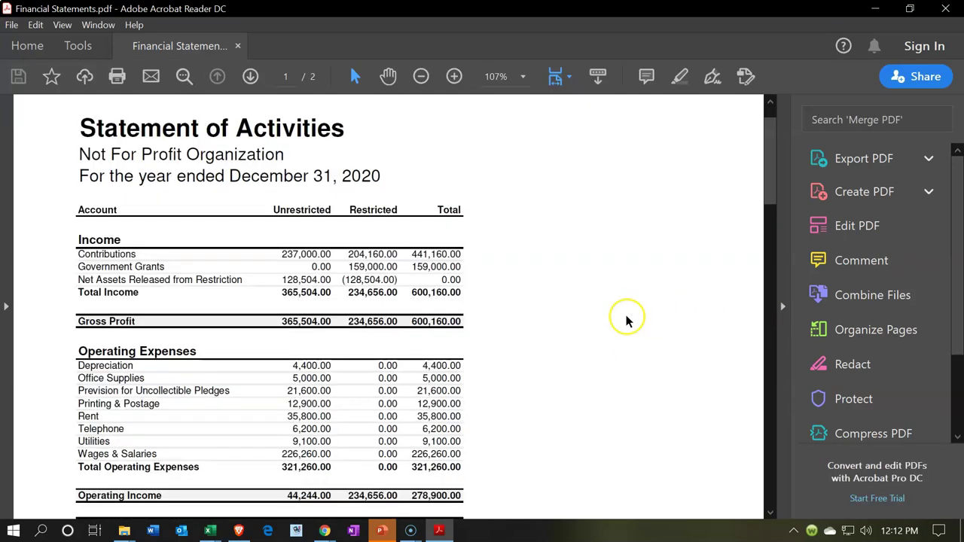
{"action": "scroll", "coordinate": [626, 319], "scroll_direction": "down", "scroll_amount": 15}
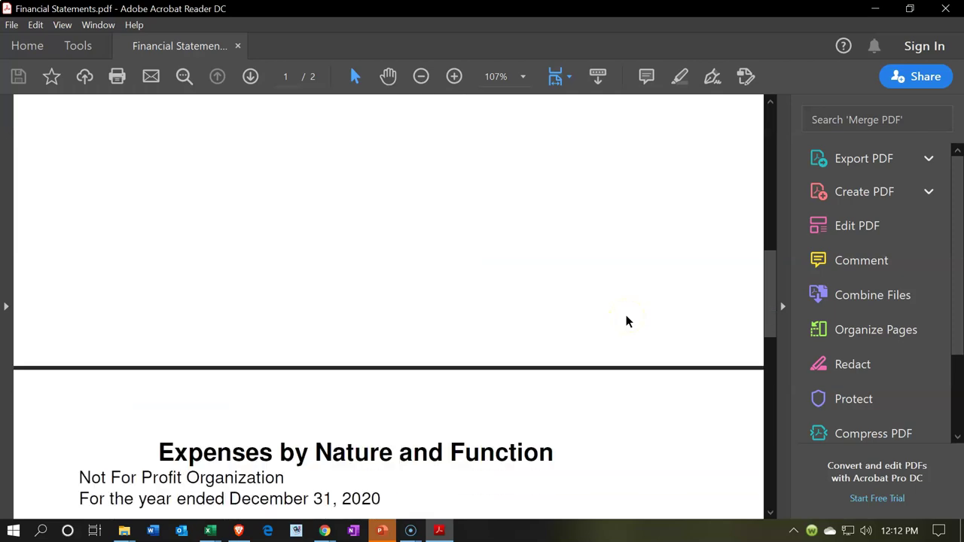
{"action": "scroll", "coordinate": [626, 321], "scroll_direction": "down", "scroll_amount": 10}
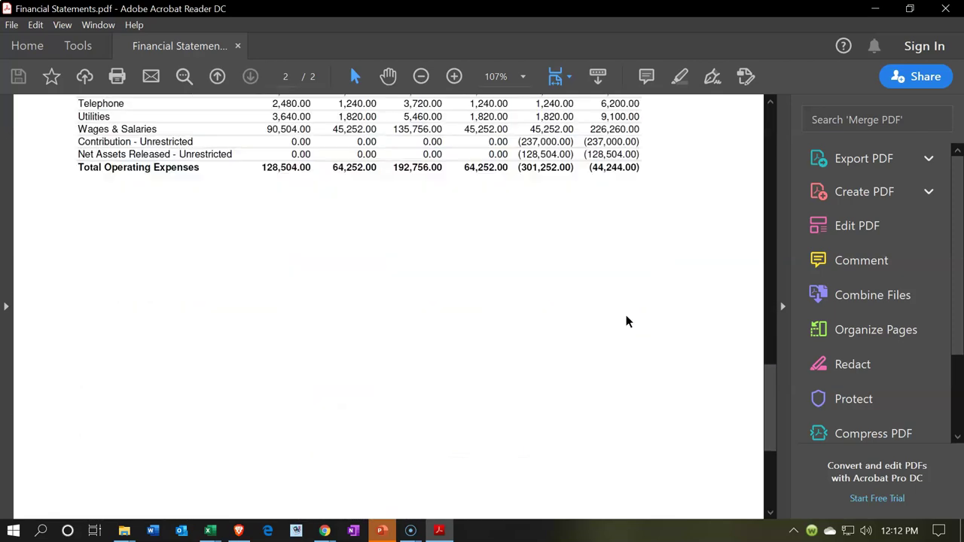
{"action": "scroll", "coordinate": [626, 321], "scroll_direction": "up", "scroll_amount": 20}
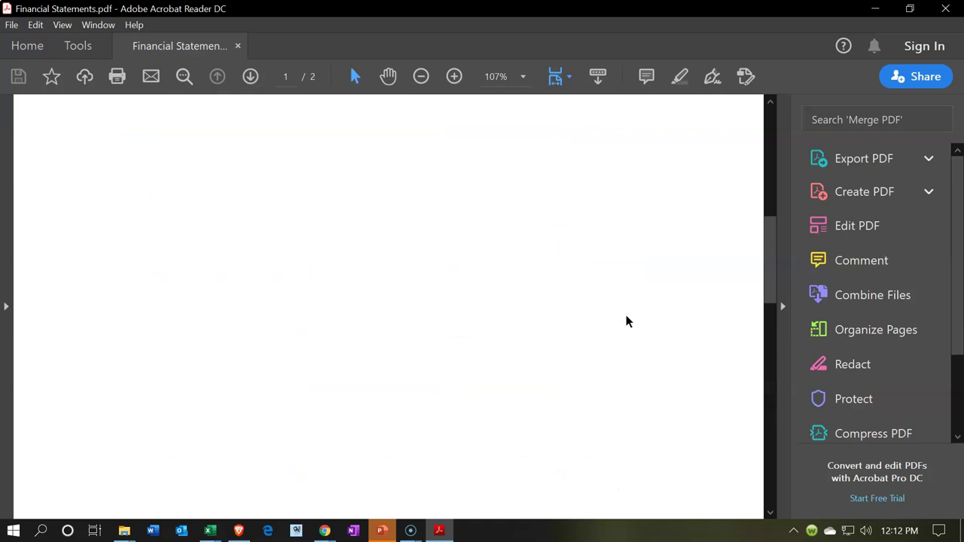
{"action": "scroll", "coordinate": [626, 322], "scroll_direction": "up", "scroll_amount": 5}
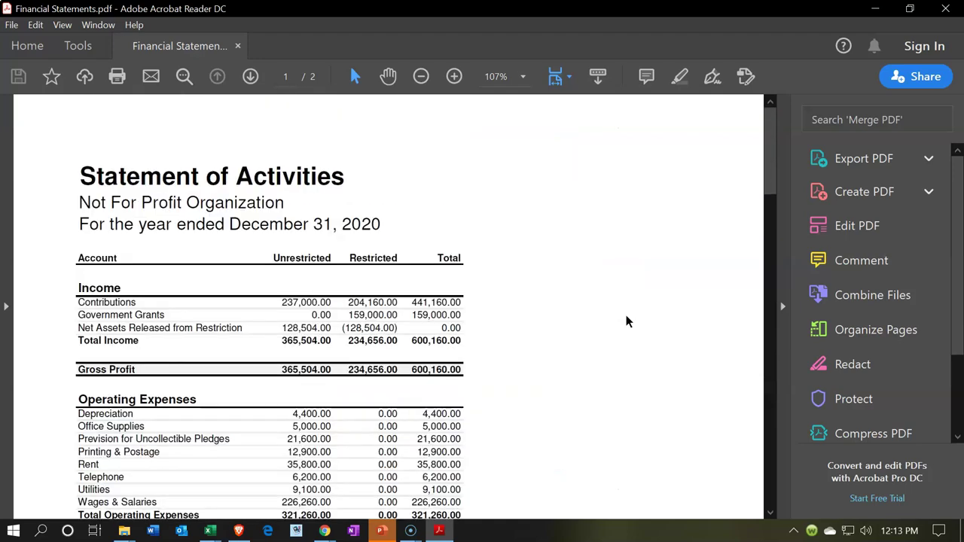